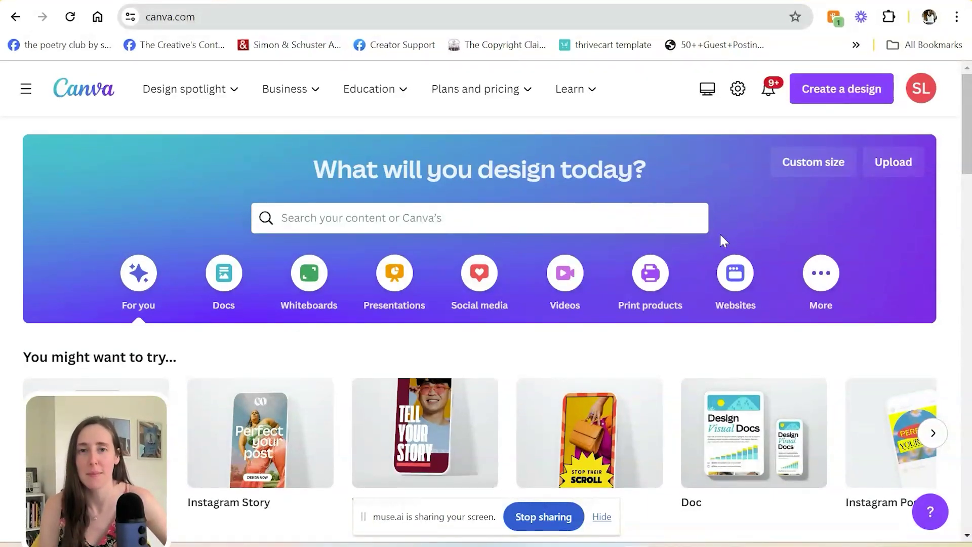
Step: Start a new blank 1080 × 1350 portrait design from the Canva home page
{"action": "left_click", "coordinate": [606, 515]}
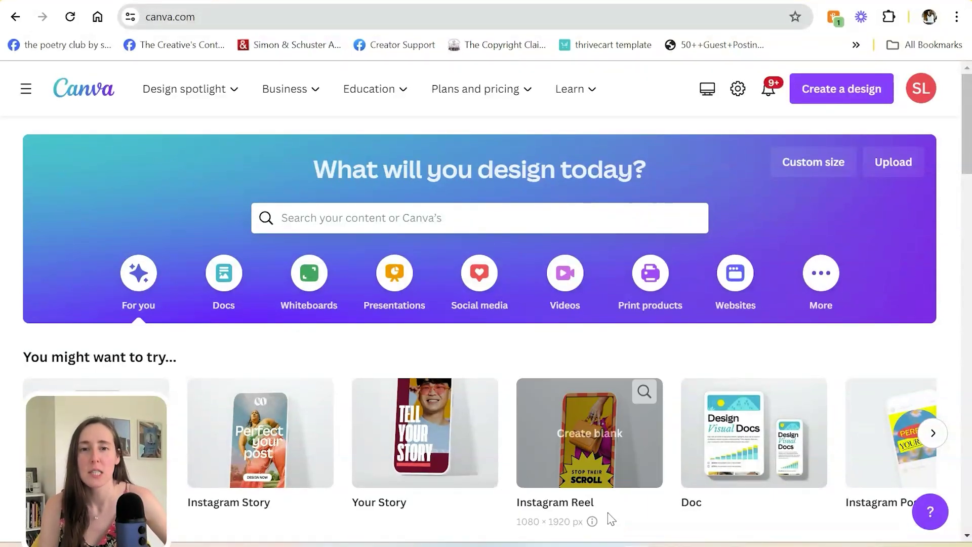
{"action": "scroll", "coordinate": [581, 217], "scroll_direction": "down", "scroll_amount": 1}
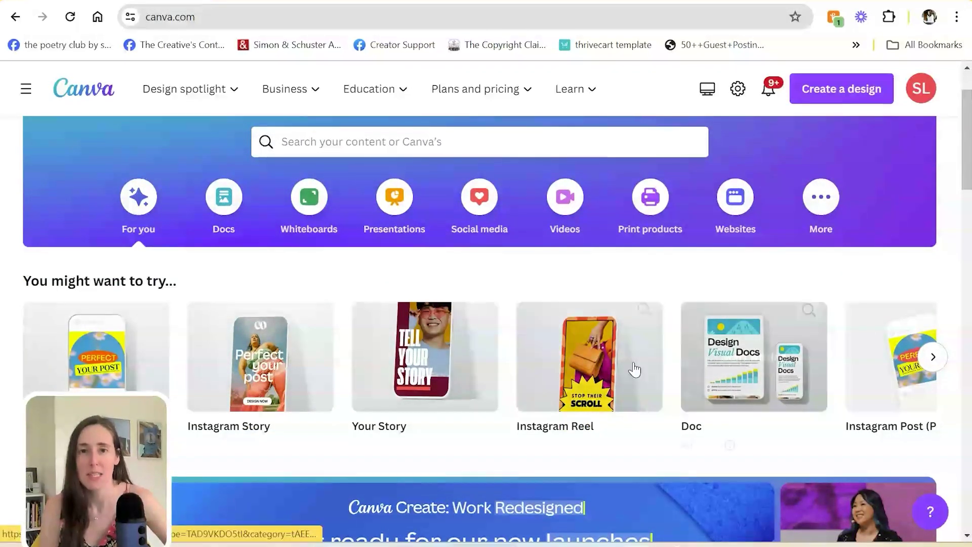
{"action": "left_click", "coordinate": [347, 143]}
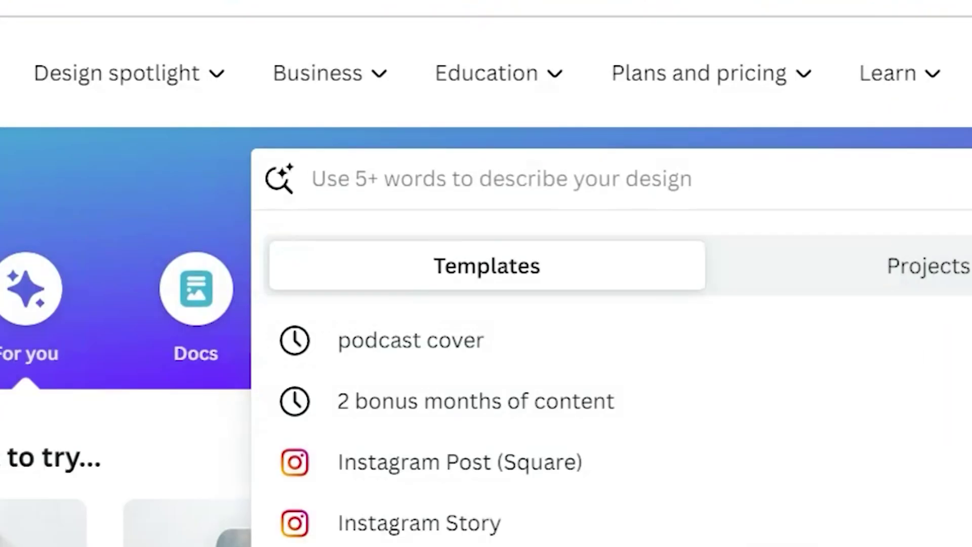
{"action": "left_click", "coordinate": [8, 271]}
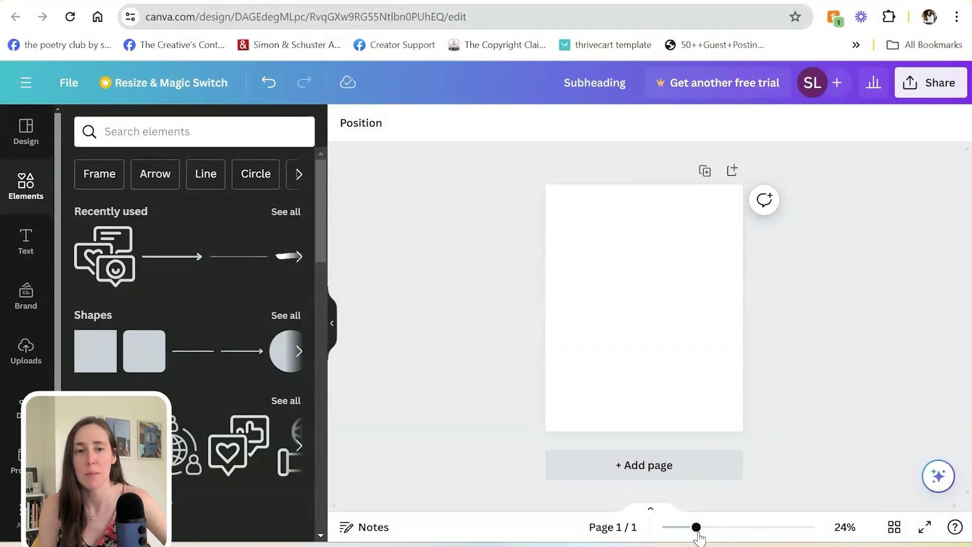
Step: Zoom in on the blank page and browse the Design templates list in the sidebar
{"action": "left_click_drag", "start_coordinate": [697, 527], "coordinate": [711, 527]}
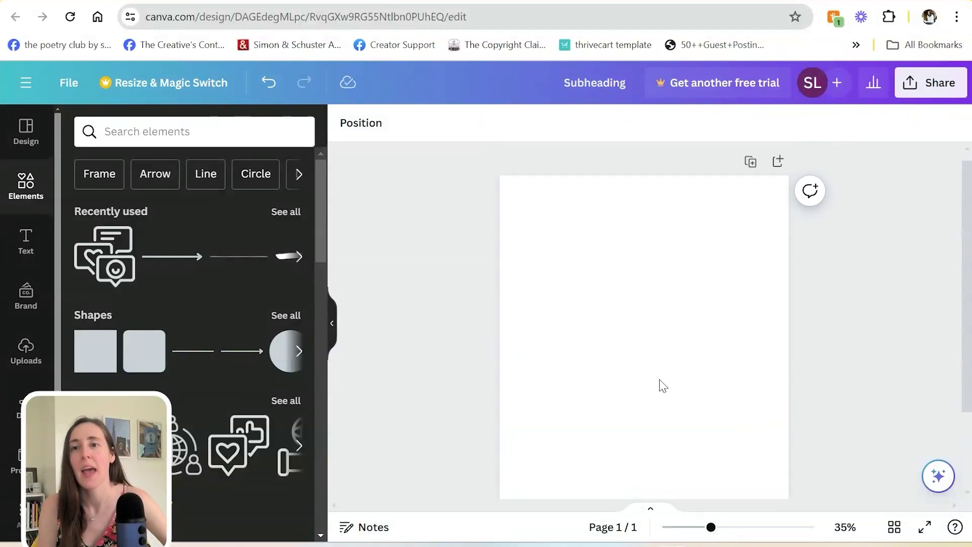
{"action": "left_click", "coordinate": [26, 133]}
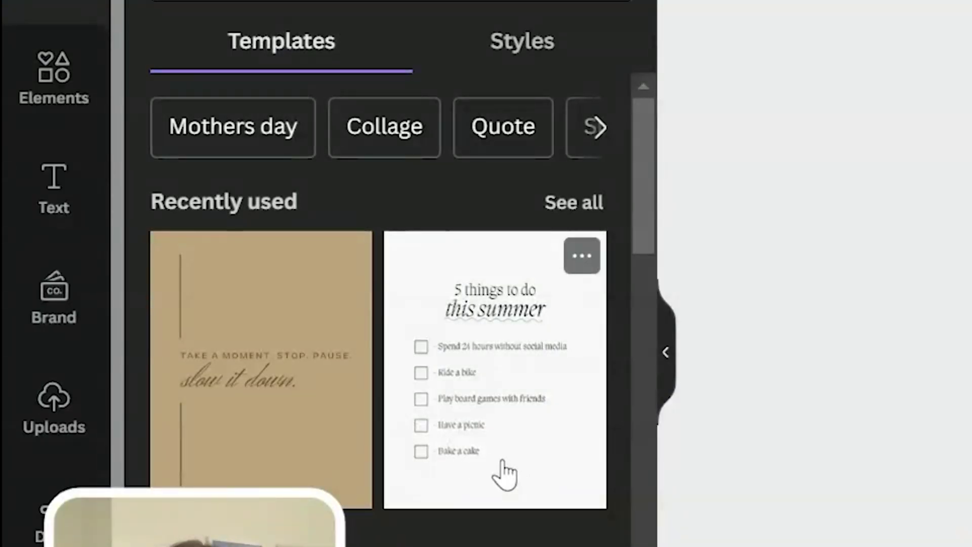
{"action": "scroll", "coordinate": [481, 425], "scroll_direction": "down", "scroll_amount": 3}
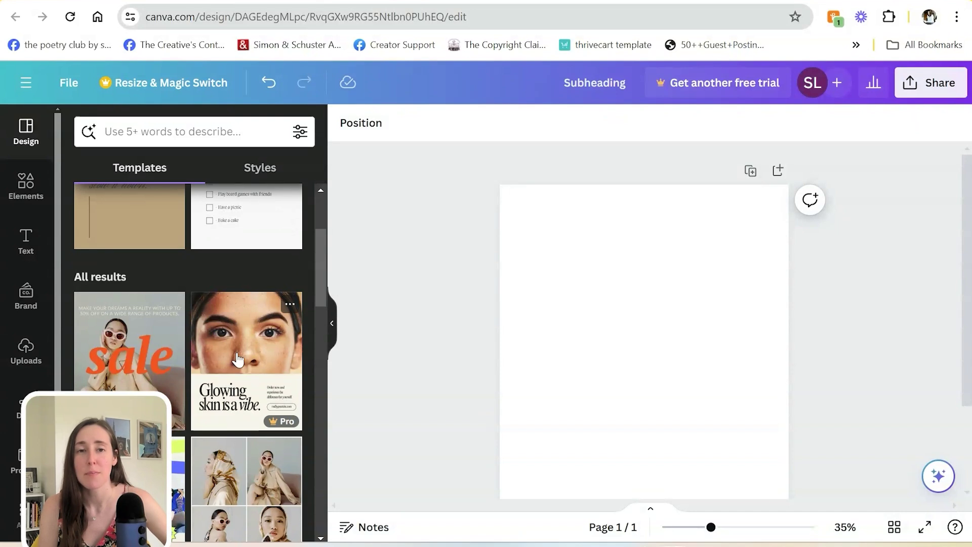
{"action": "scroll", "coordinate": [237, 357], "scroll_direction": "down", "scroll_amount": 2}
{"action": "scroll", "coordinate": [237, 358], "scroll_direction": "down", "scroll_amount": 2}
{"action": "scroll", "coordinate": [238, 359], "scroll_direction": "up", "scroll_amount": 6}
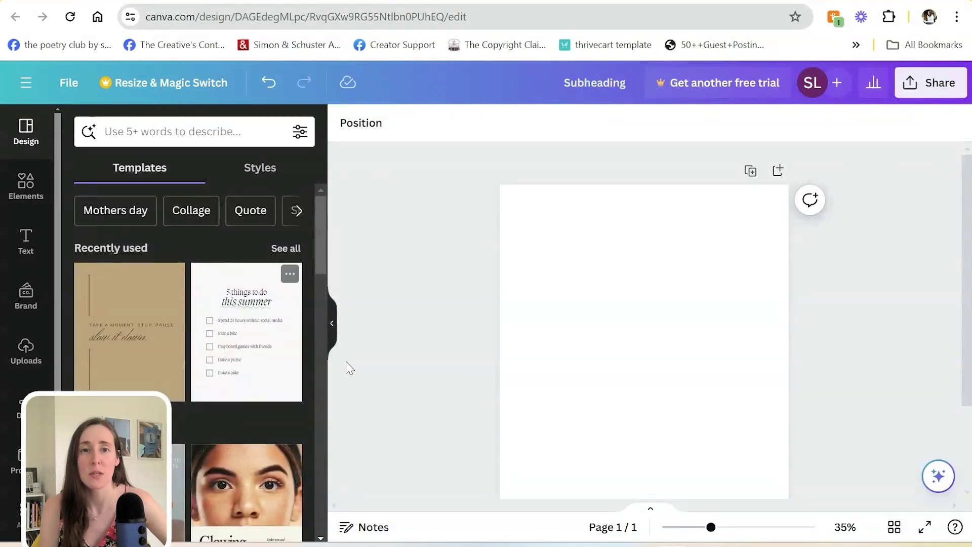
{"action": "scroll", "coordinate": [451, 317], "scroll_direction": "down", "scroll_amount": 1}
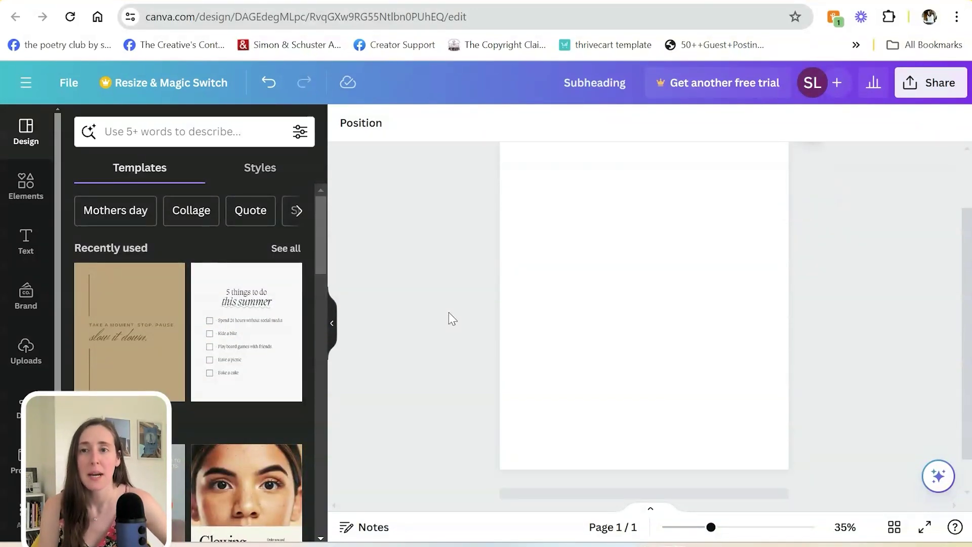
{"action": "scroll", "coordinate": [449, 312], "scroll_direction": "up", "scroll_amount": 1}
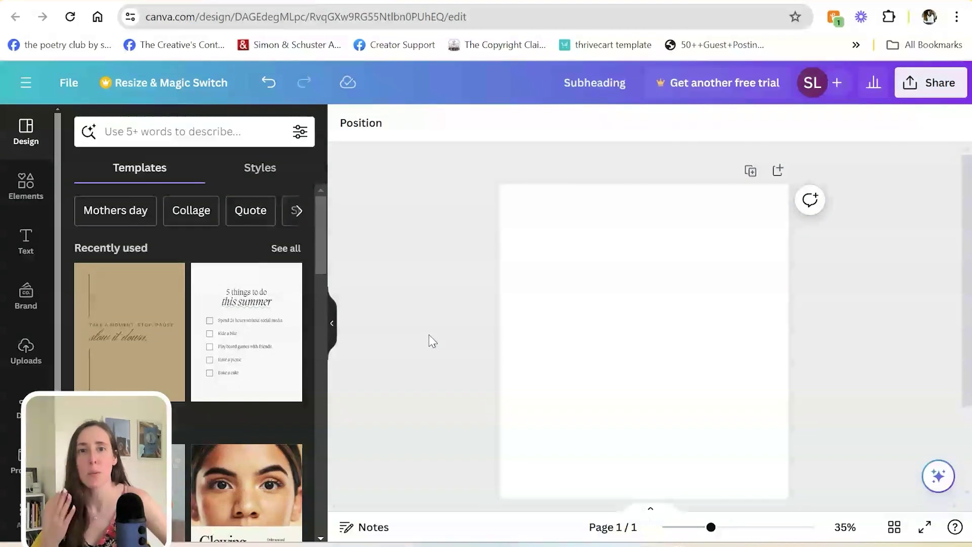
{"action": "scroll", "coordinate": [451, 349], "scroll_direction": "down", "scroll_amount": 1}
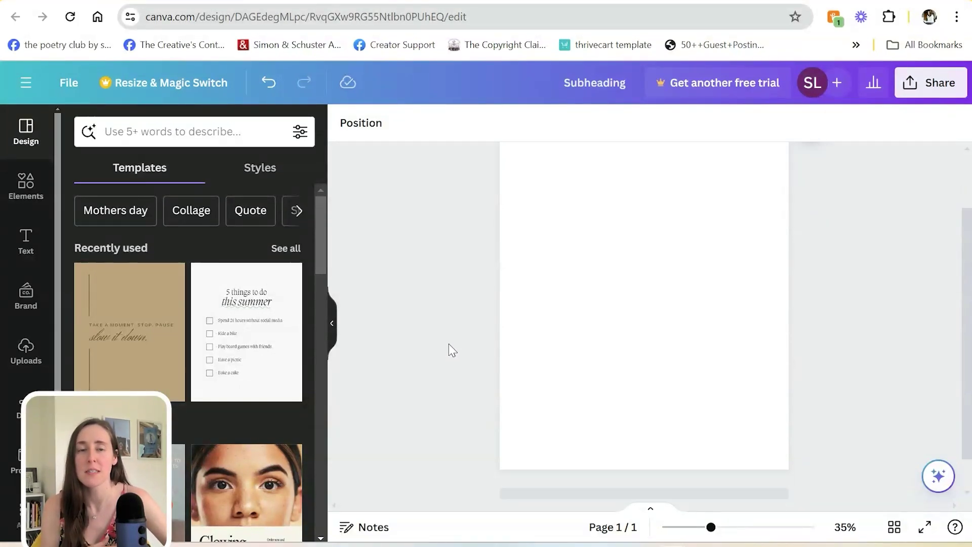
{"action": "scroll", "coordinate": [444, 344], "scroll_direction": "up", "scroll_amount": 1}
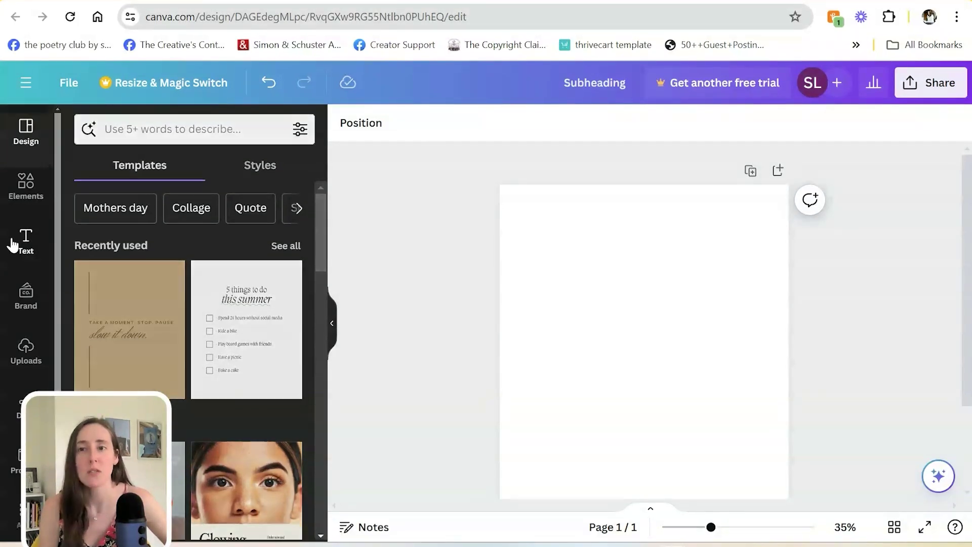
{"action": "left_click", "coordinate": [12, 245]}
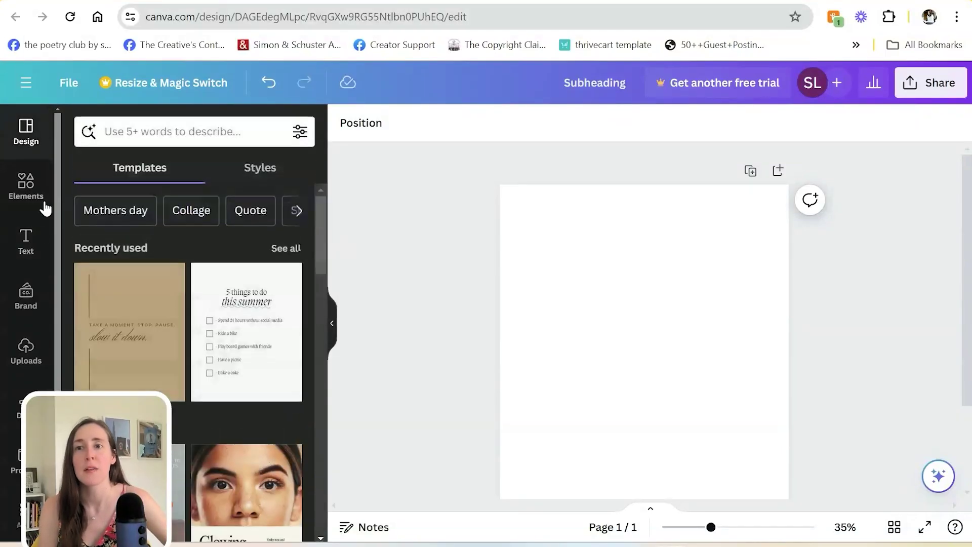
{"action": "scroll", "coordinate": [572, 307], "scroll_direction": "down", "scroll_amount": 1}
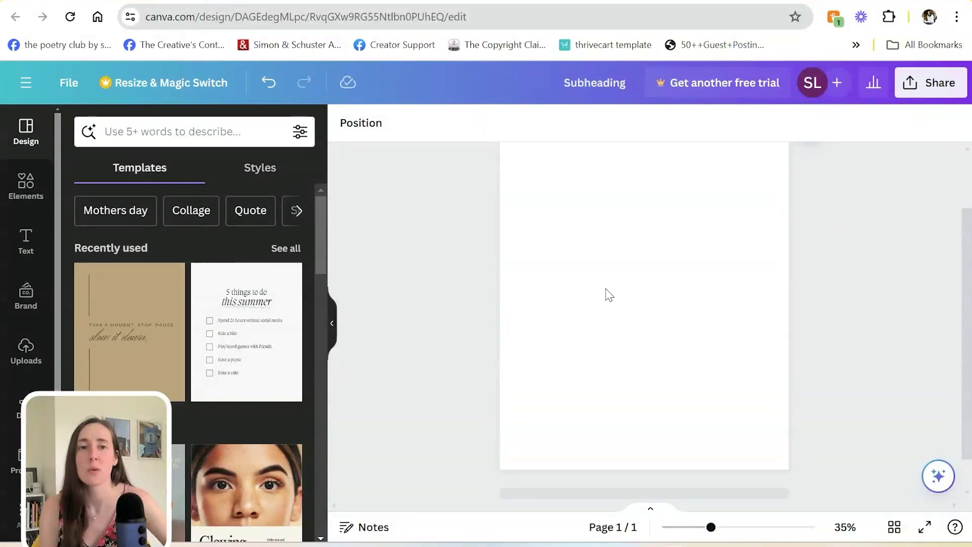
Step: Add a paragraph text box to the page and set its font size to 50
{"action": "left_click", "coordinate": [604, 301]}
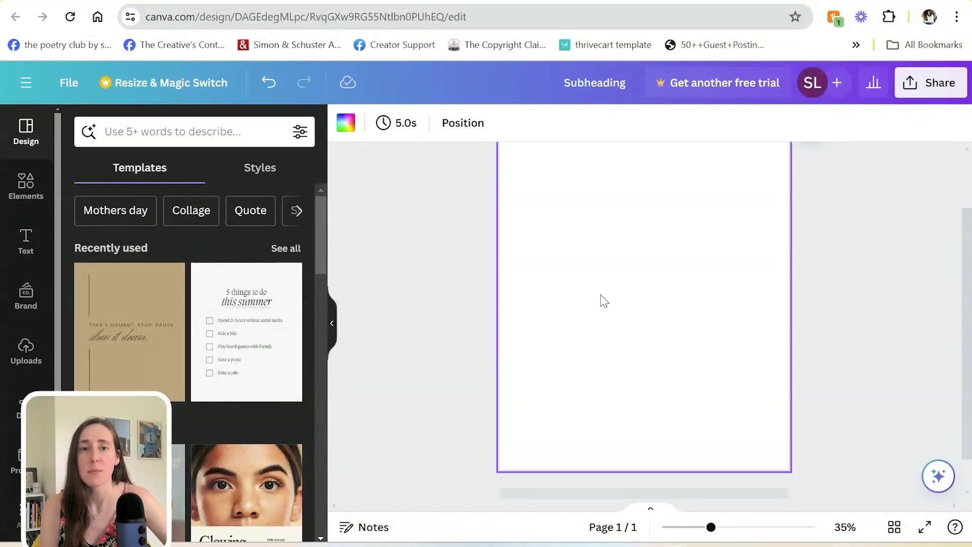
{"action": "key", "text": "t"}
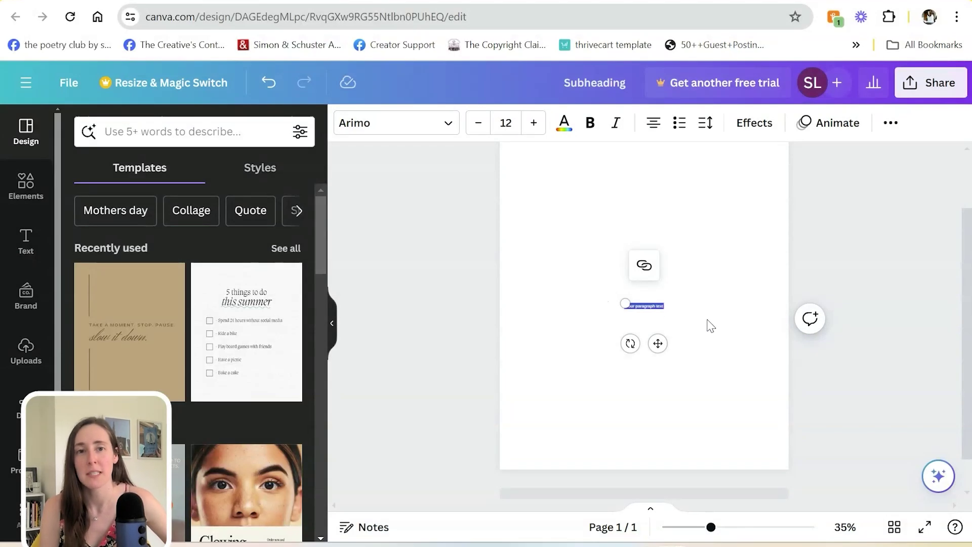
{"action": "left_click", "coordinate": [533, 123]}
{"action": "left_click", "coordinate": [533, 123]}
{"action": "left_click", "coordinate": [533, 123]}
{"action": "left_click", "coordinate": [533, 123]}
{"action": "left_click", "coordinate": [533, 123]}
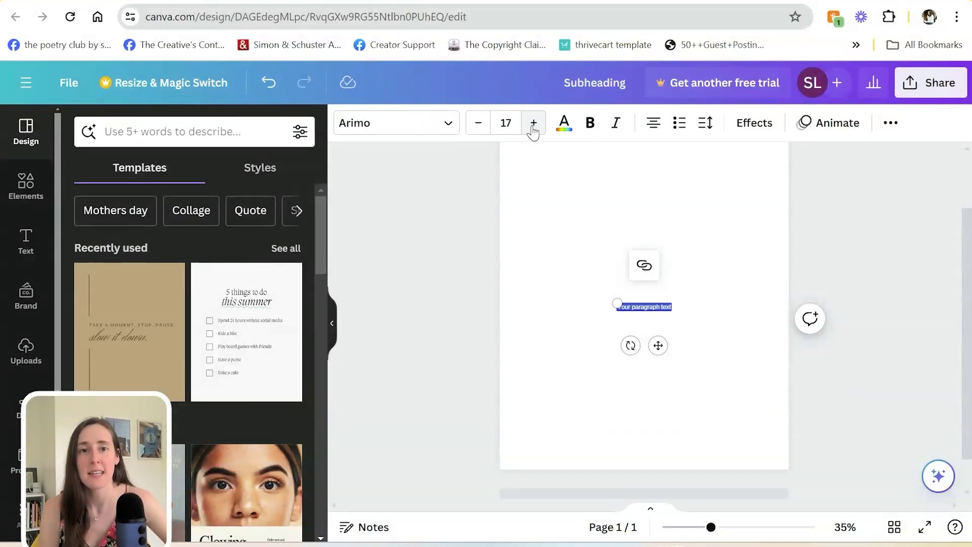
{"action": "left_click", "coordinate": [533, 123]}
{"action": "left_click", "coordinate": [533, 123]}
{"action": "left_click", "coordinate": [534, 123]}
{"action": "left_click", "coordinate": [533, 123]}
{"action": "left_click", "coordinate": [533, 123]}
{"action": "left_click", "coordinate": [511, 127]}
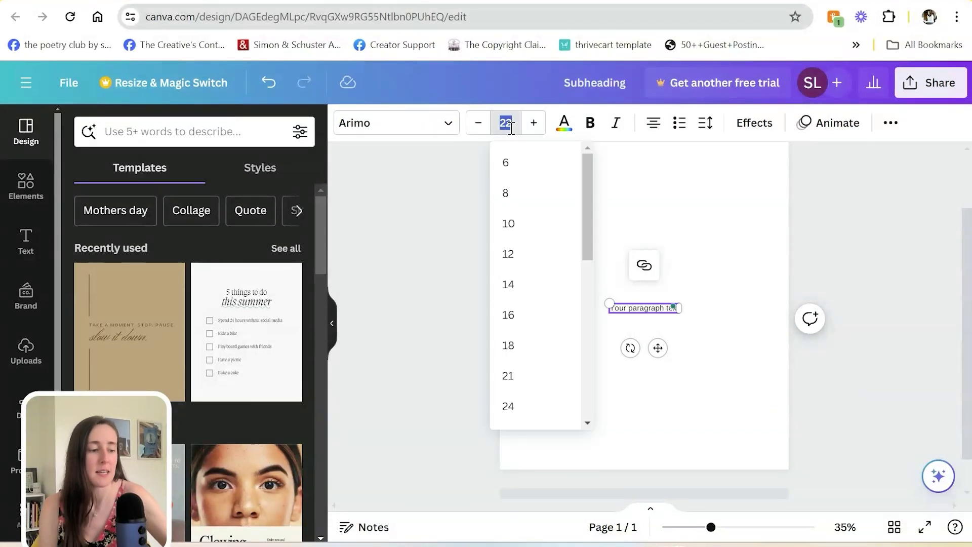
{"action": "type", "text": "50"}
{"action": "key", "text": "Return"}
Step: Change the text's font to Glacial Indifference and make it bold
{"action": "left_click", "coordinate": [449, 127]}
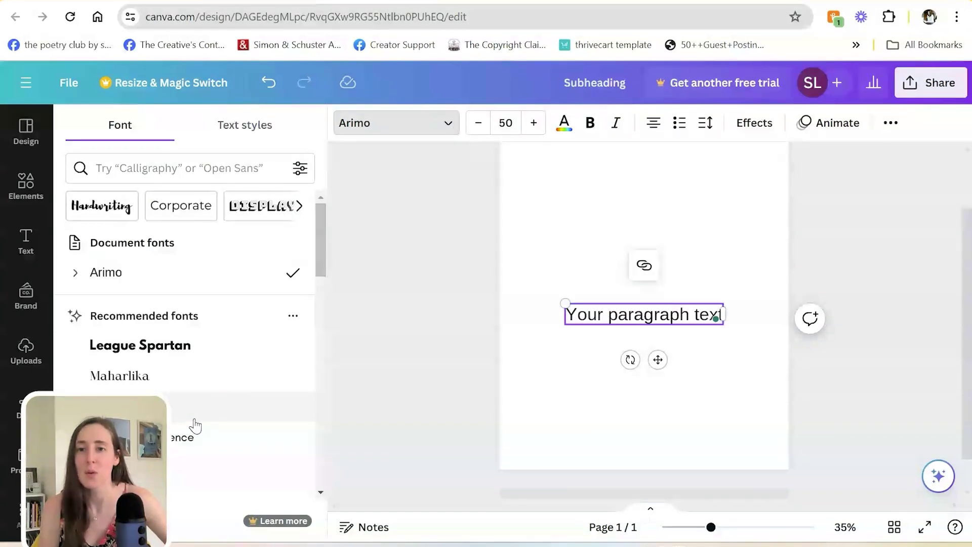
{"action": "left_click", "coordinate": [202, 442]}
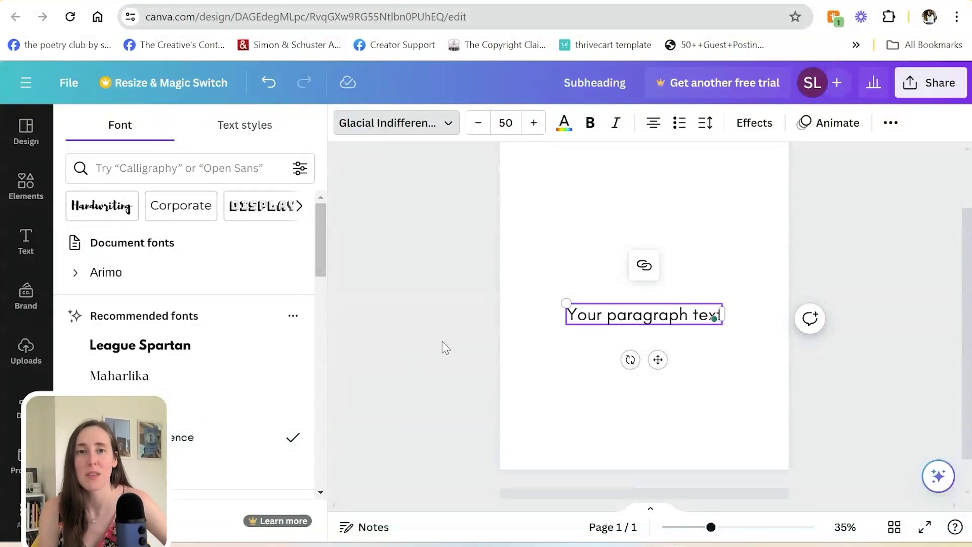
{"action": "left_click", "coordinate": [590, 123]}
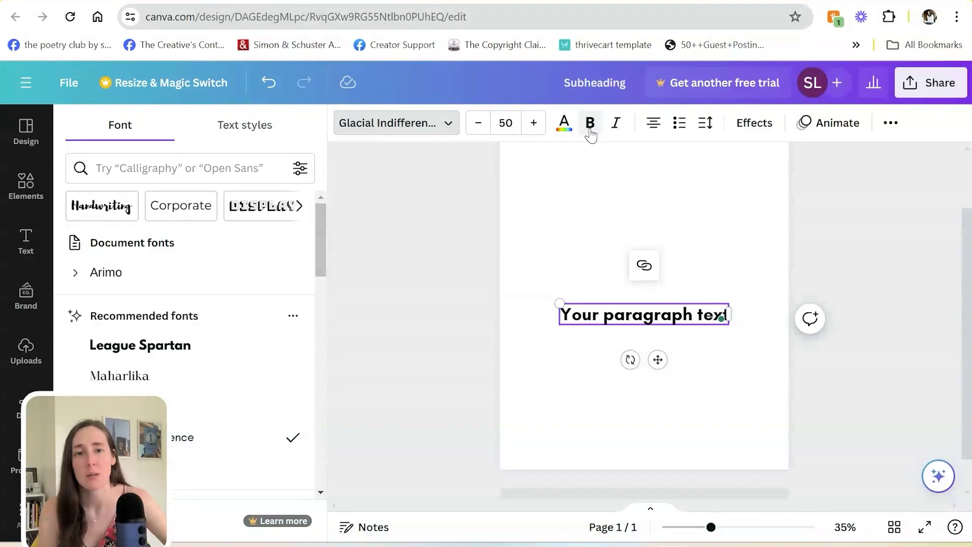
{"action": "left_click", "coordinate": [626, 286]}
{"action": "left_click", "coordinate": [665, 322]}
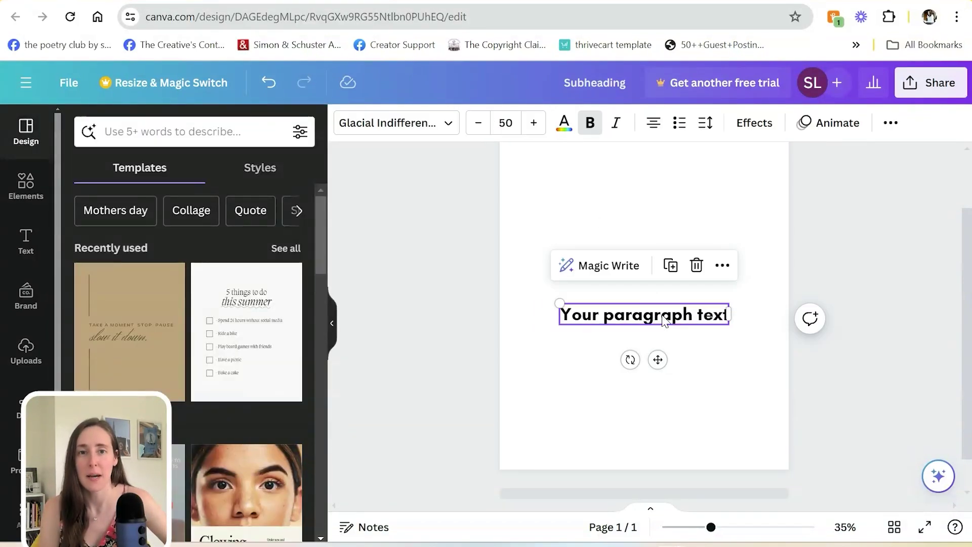
Step: Move the text box higher on the page and apply the Typewriter text animation
{"action": "left_click_drag", "start_coordinate": [658, 324], "coordinate": [654, 300]}
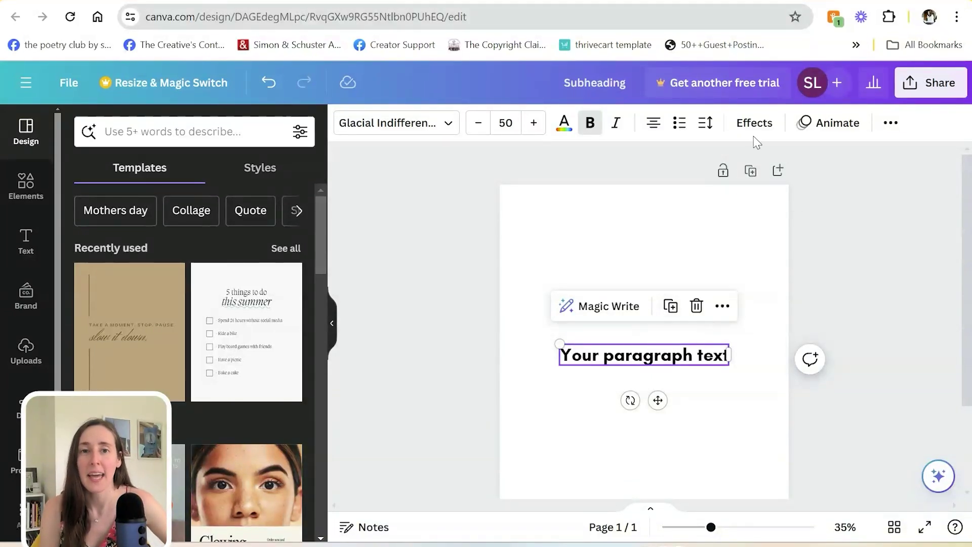
{"action": "left_click", "coordinate": [806, 126]}
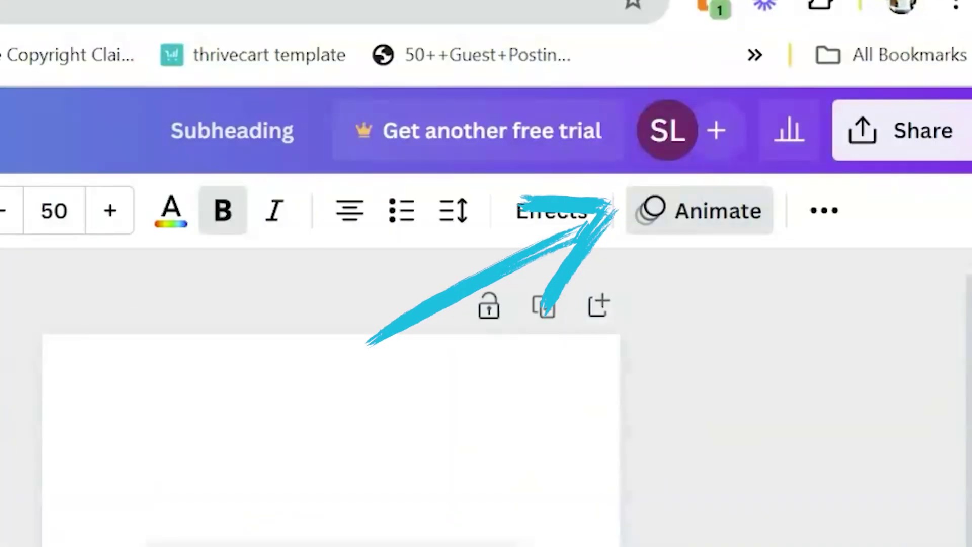
{"action": "scroll", "coordinate": [229, 382], "scroll_direction": "down", "scroll_amount": 3}
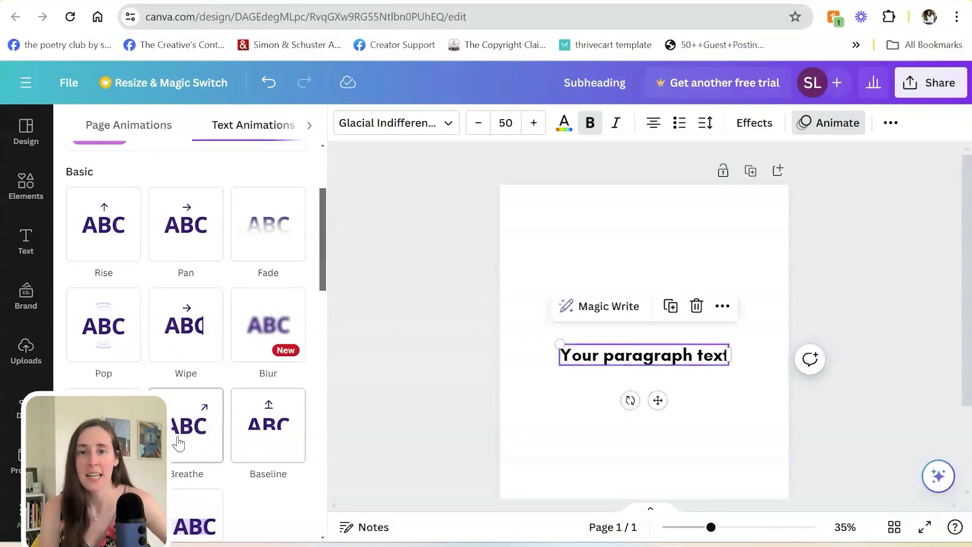
{"action": "scroll", "coordinate": [200, 393], "scroll_direction": "down", "scroll_amount": 6}
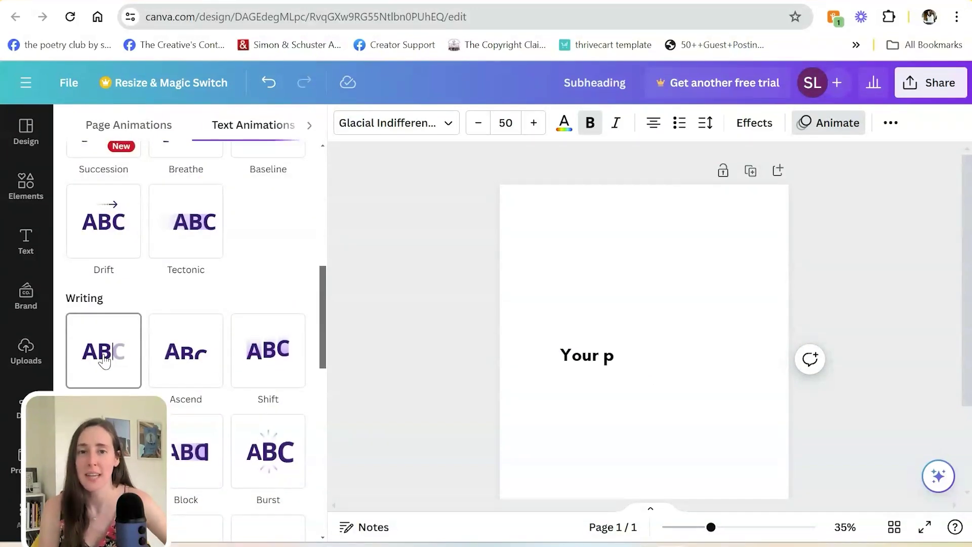
{"action": "left_click", "coordinate": [104, 361]}
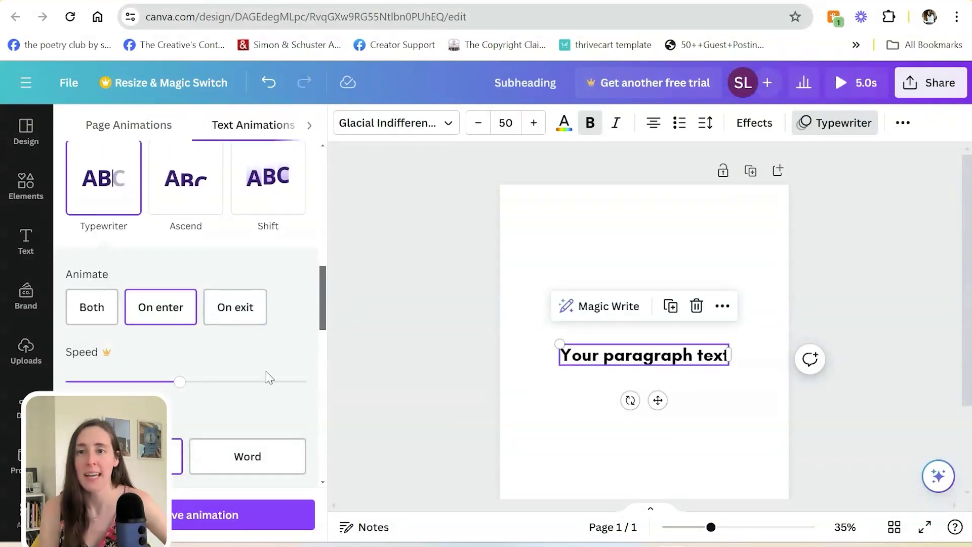
{"action": "scroll", "coordinate": [269, 377], "scroll_direction": "down", "scroll_amount": 2}
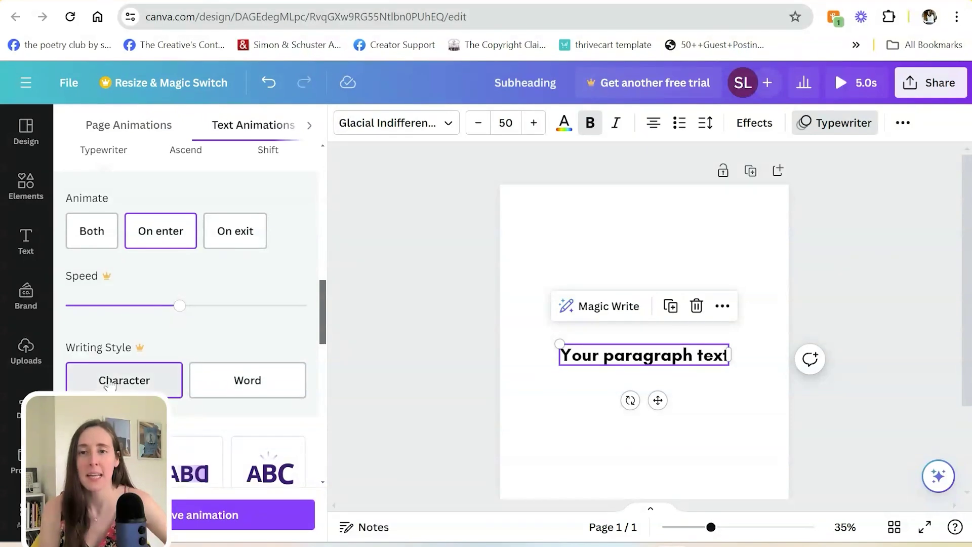
Step: Set the Typewriter writing style to Word so it writes one word at a time
{"action": "left_click", "coordinate": [133, 377]}
{"action": "scroll", "coordinate": [235, 316], "scroll_direction": "down", "scroll_amount": 2}
{"action": "left_click", "coordinate": [235, 317]}
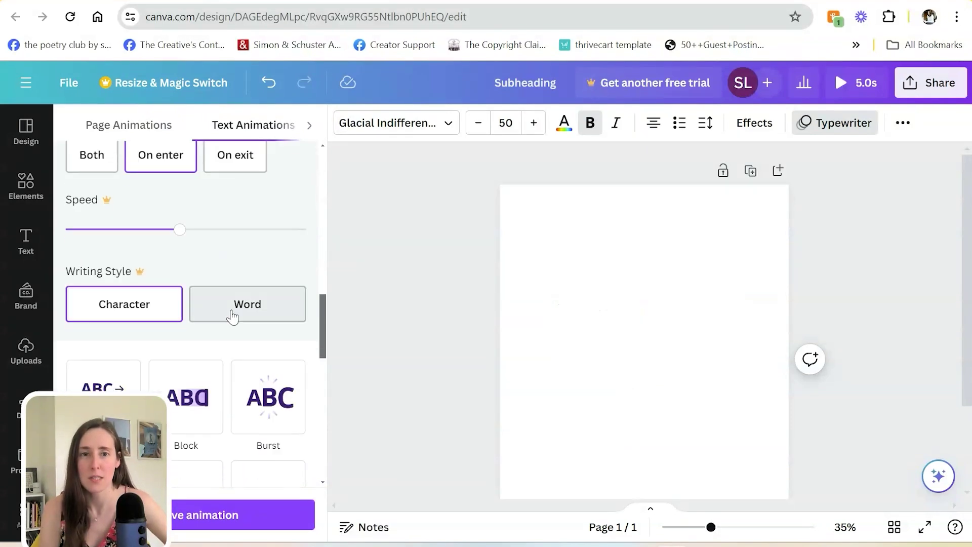
{"action": "scroll", "coordinate": [265, 310], "scroll_direction": "down", "scroll_amount": 1}
{"action": "scroll", "coordinate": [613, 283], "scroll_direction": "down", "scroll_amount": 1}
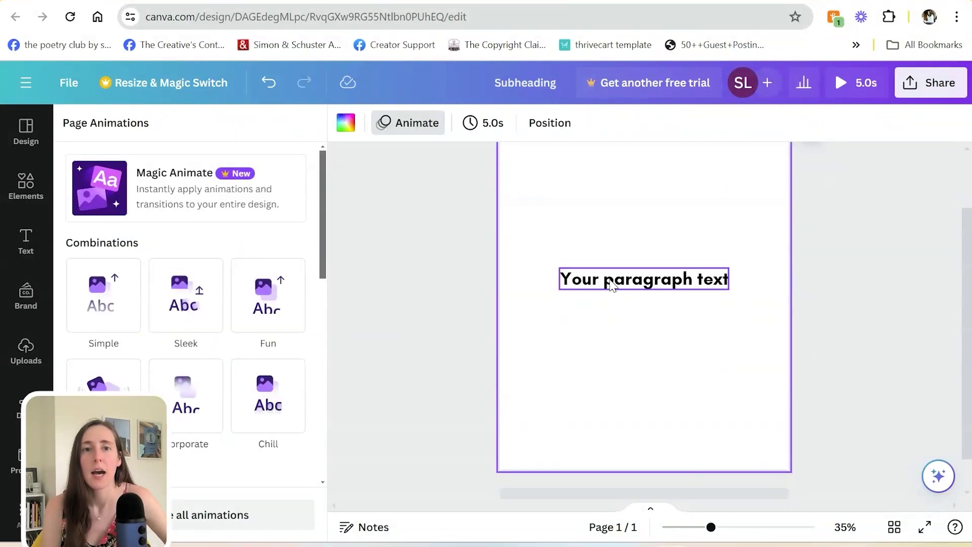
{"action": "left_click", "coordinate": [611, 284]}
Step: Add a circle with C, enlarge it, and snap it to the page's horizontal centre
{"action": "key", "text": "Escape"}
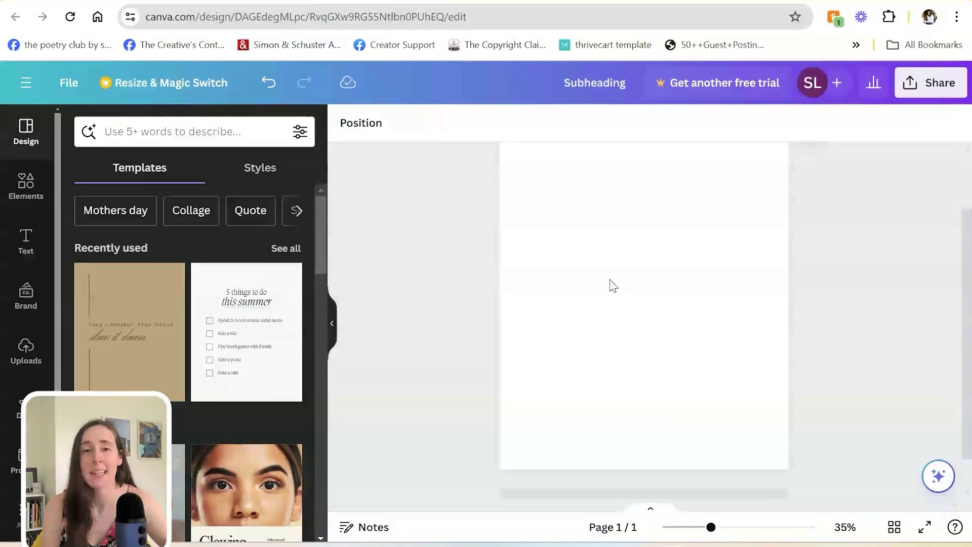
{"action": "scroll", "coordinate": [613, 286], "scroll_direction": "up", "scroll_amount": 1}
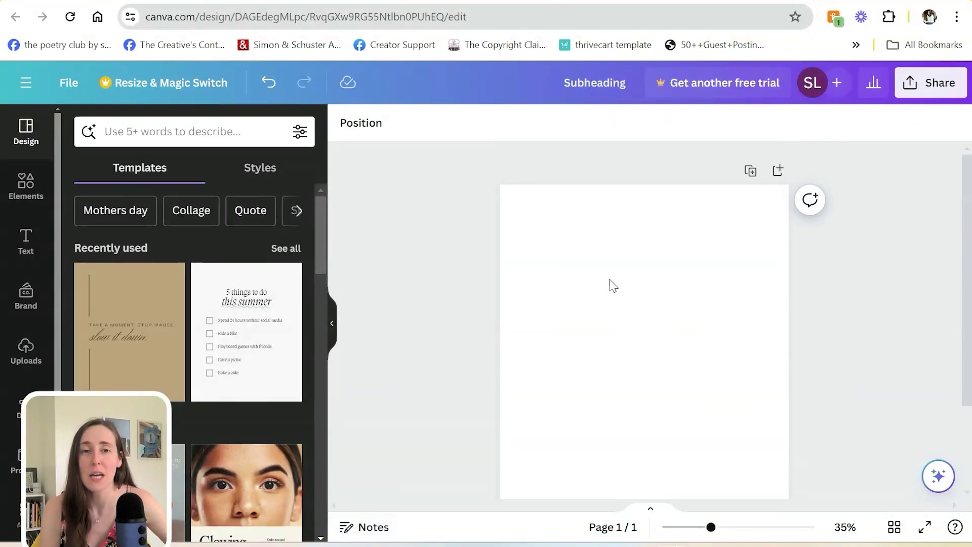
{"action": "scroll", "coordinate": [613, 287], "scroll_direction": "down", "scroll_amount": 1}
{"action": "scroll", "coordinate": [613, 286], "scroll_direction": "up", "scroll_amount": 1}
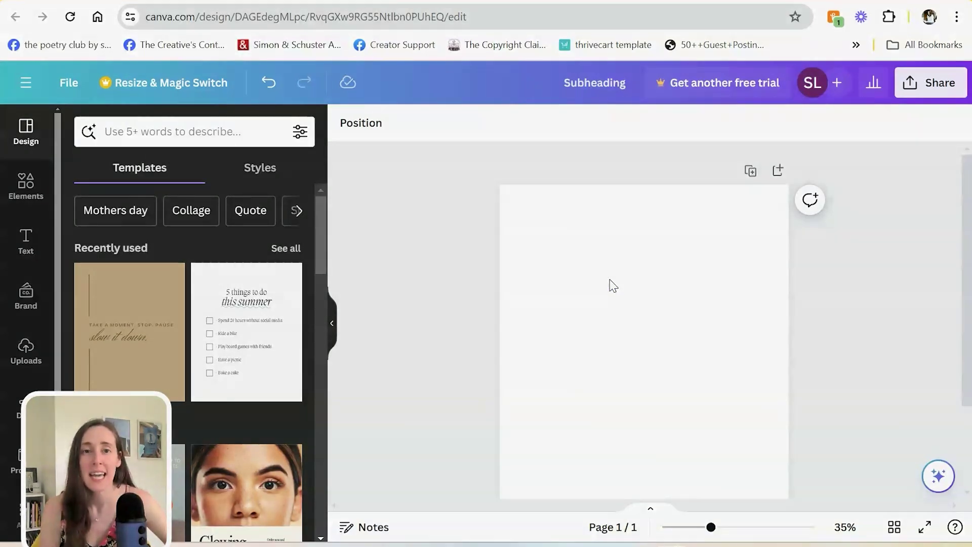
{"action": "key", "text": "c"}
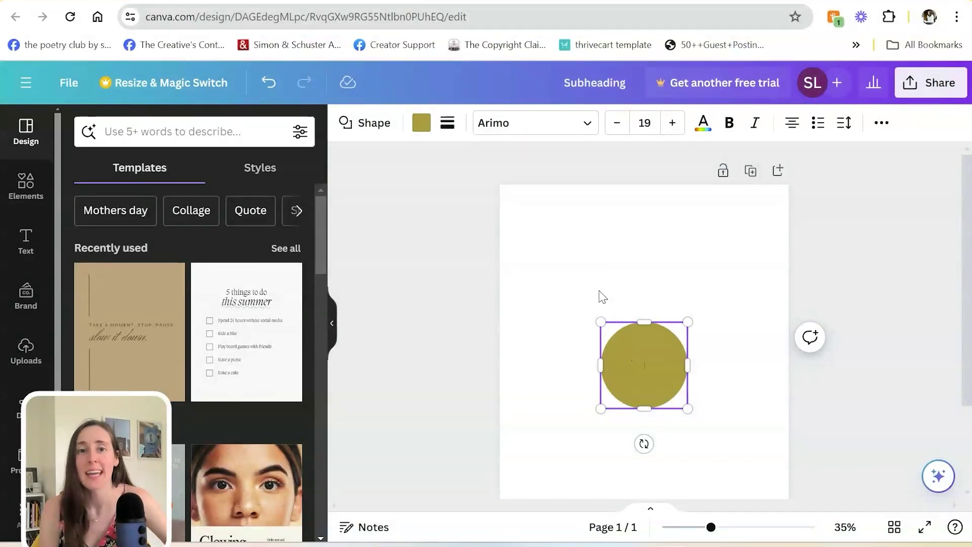
{"action": "left_click_drag", "start_coordinate": [688, 409], "coordinate": [751, 471]}
{"action": "left_click_drag", "start_coordinate": [690, 427], "coordinate": [654, 390]}
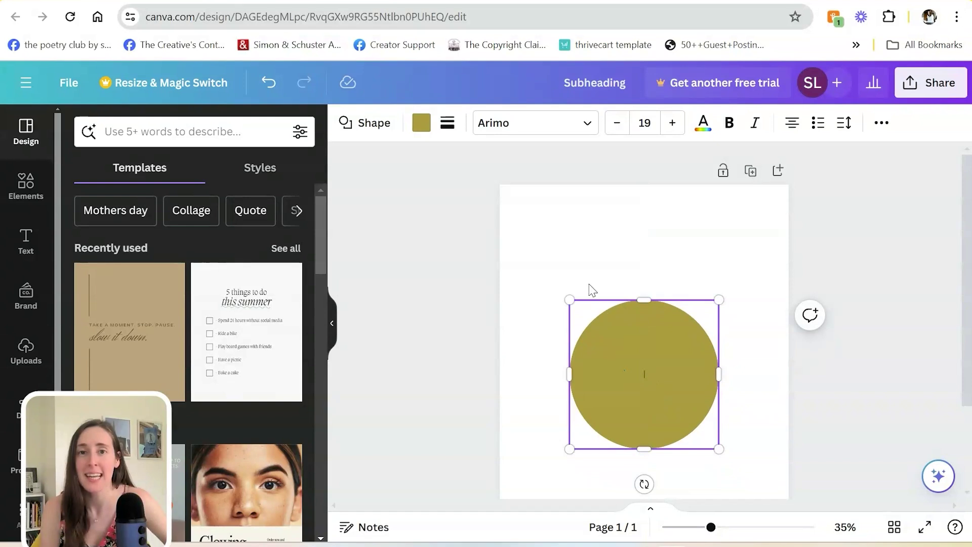
{"action": "left_click", "coordinate": [422, 123]}
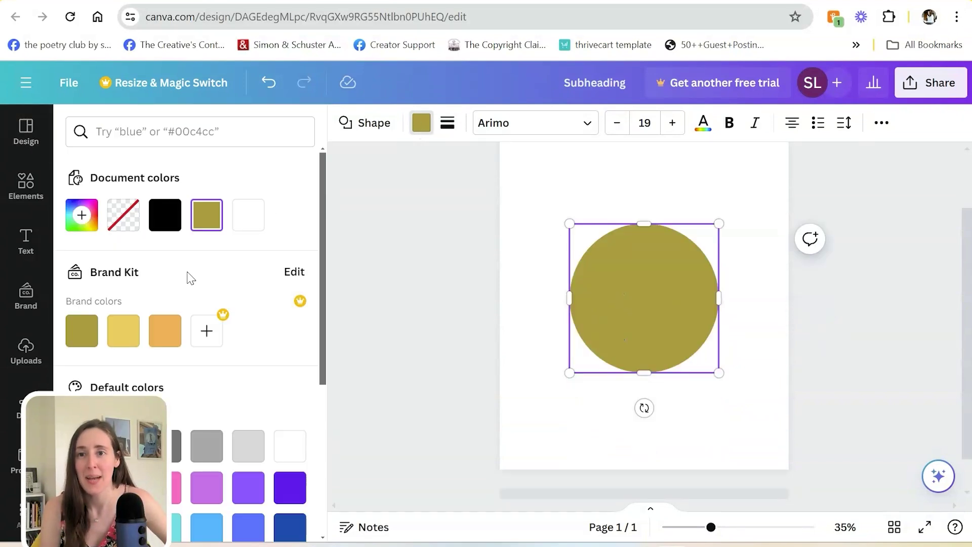
Step: Make the circle black with white text and raise the text size three steps
{"action": "left_click", "coordinate": [165, 215]}
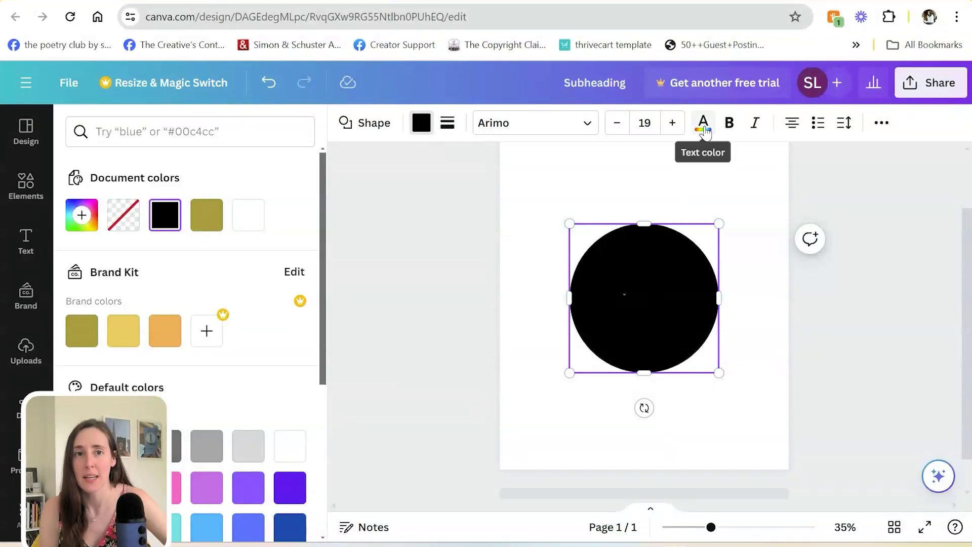
{"action": "left_click", "coordinate": [165, 214]}
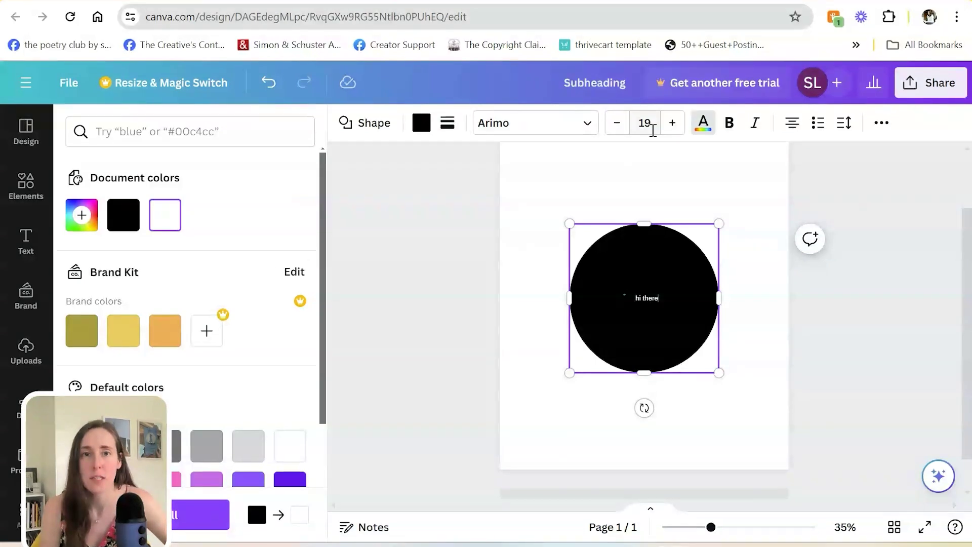
{"action": "left_click", "coordinate": [671, 123]}
{"action": "left_click", "coordinate": [672, 123]}
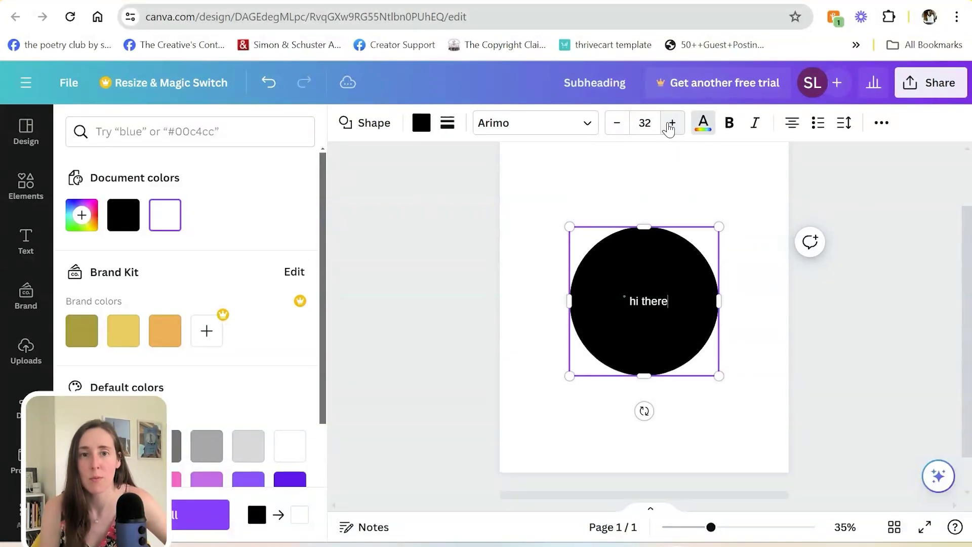
{"action": "left_click", "coordinate": [671, 122]}
{"action": "left_click", "coordinate": [559, 358]}
{"action": "left_click", "coordinate": [643, 338]}
Step: Delete the circle, then select and delete the olive square, leaving the page empty
{"action": "key", "text": "Delete"}
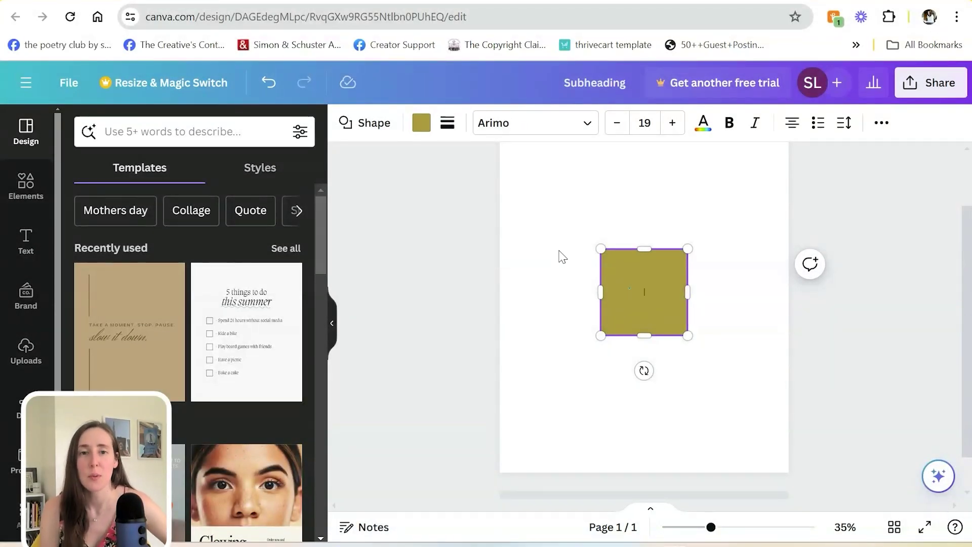
{"action": "left_click", "coordinate": [691, 313]}
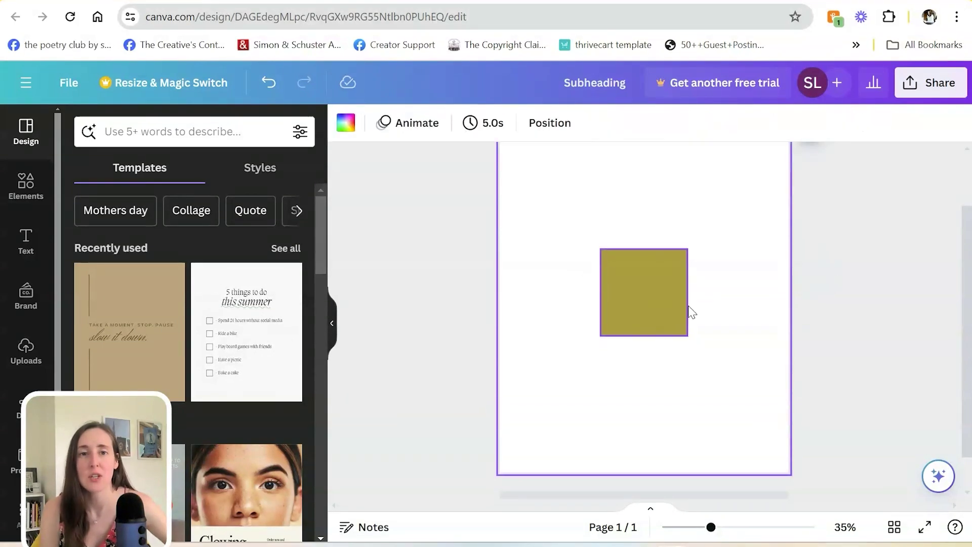
{"action": "scroll", "coordinate": [634, 379], "scroll_direction": "up", "scroll_amount": 2}
{"action": "scroll", "coordinate": [688, 365], "scroll_direction": "down", "scroll_amount": 2}
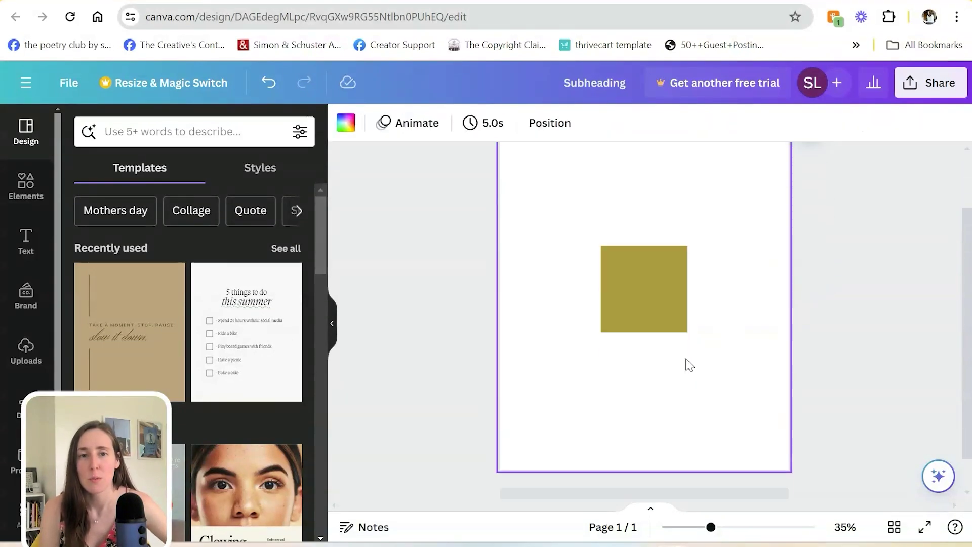
{"action": "left_click", "coordinate": [660, 296]}
{"action": "key", "text": "Delete"}
{"action": "scroll", "coordinate": [660, 298], "scroll_direction": "up", "scroll_amount": 1}
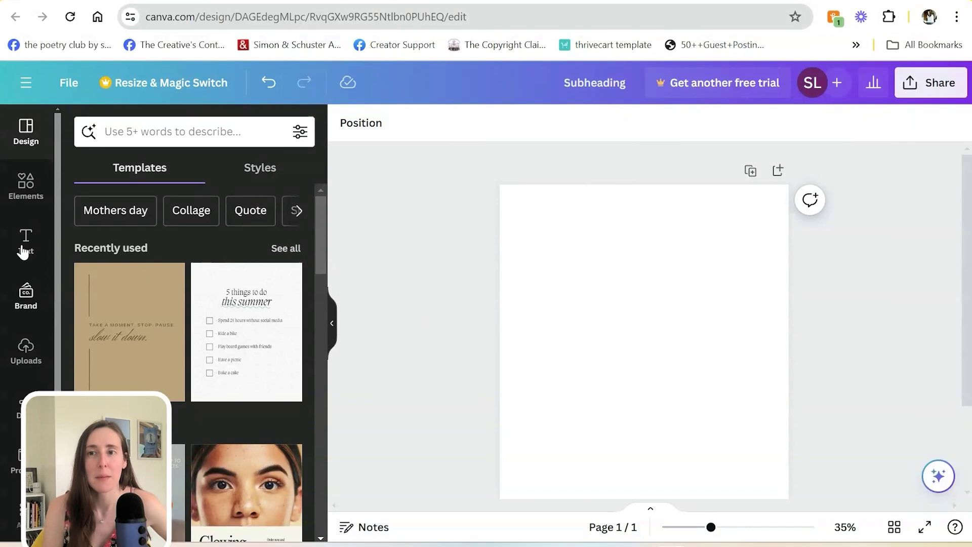
Step: Look through the Elements and Brand colour panels, then show the Uploads library
{"action": "left_click", "coordinate": [25, 210]}
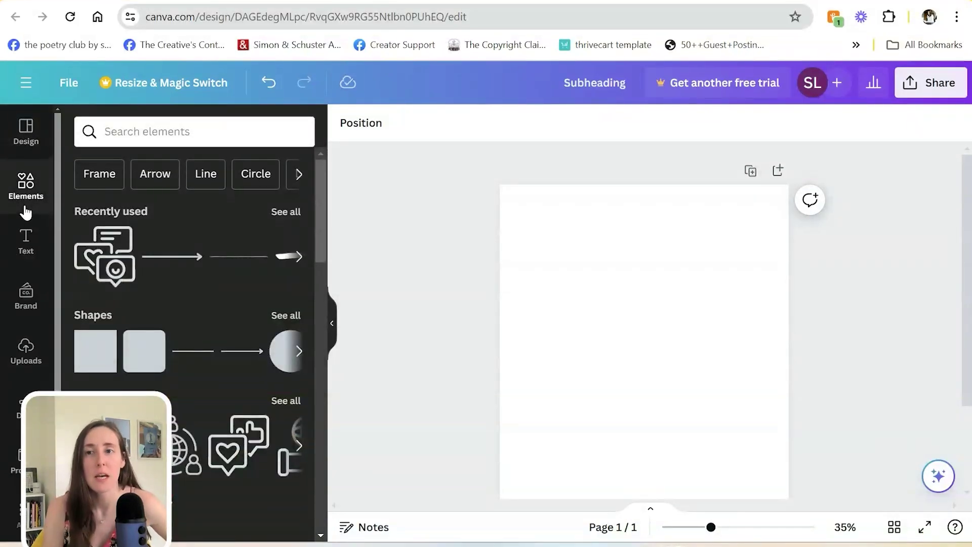
{"action": "left_click", "coordinate": [26, 293]}
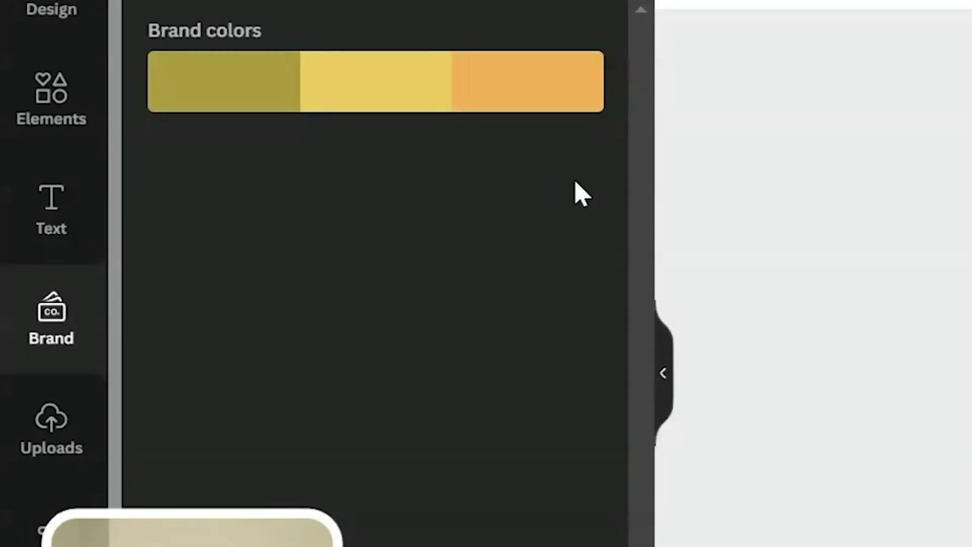
{"action": "mouse_move", "coordinate": [476, 90]}
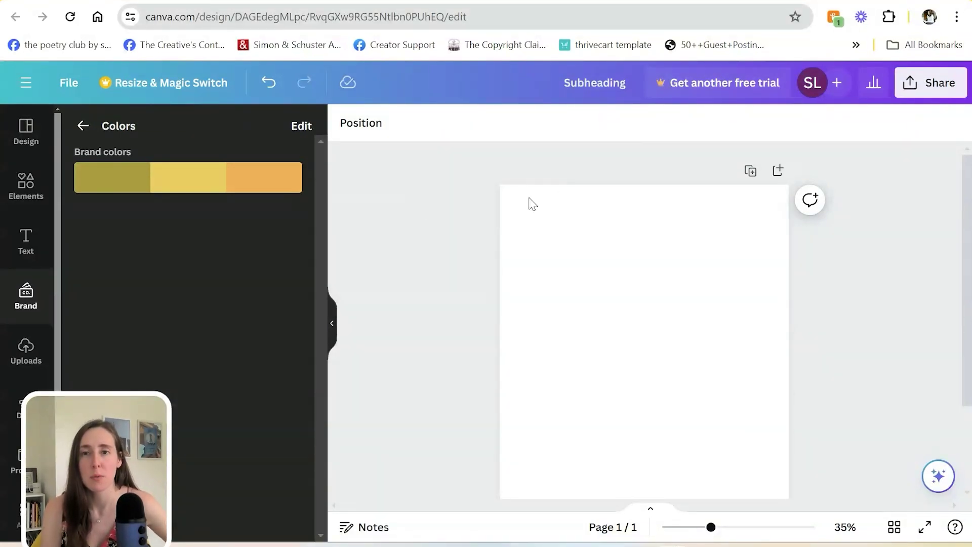
{"action": "mouse_move", "coordinate": [139, 176]}
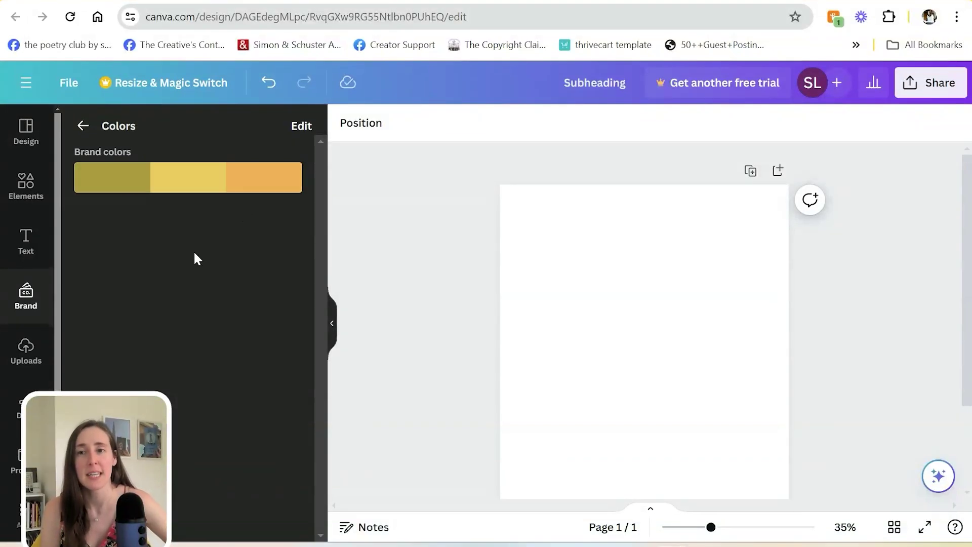
{"action": "left_click", "coordinate": [26, 354]}
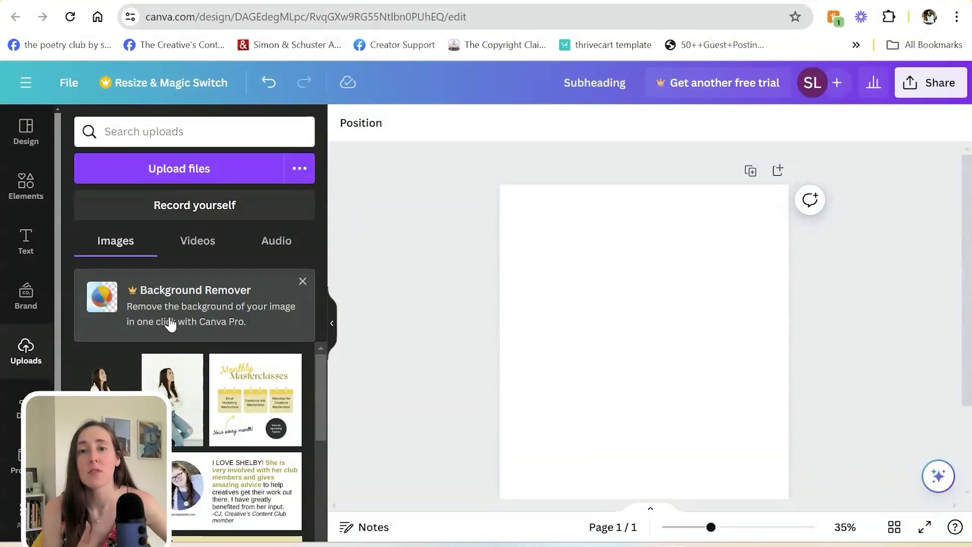
{"action": "scroll", "coordinate": [732, 359], "scroll_direction": "down", "scroll_amount": 3}
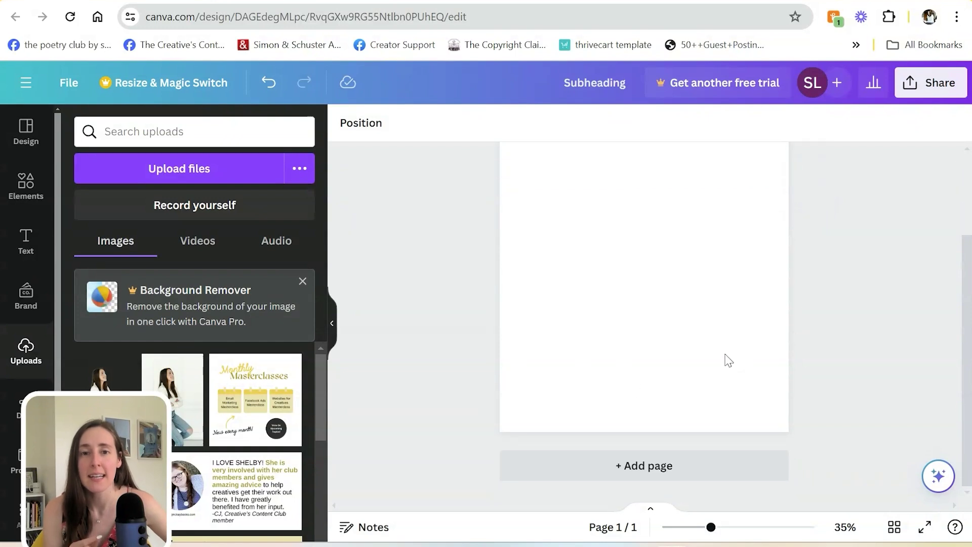
{"action": "scroll", "coordinate": [709, 365], "scroll_direction": "up", "scroll_amount": 2}
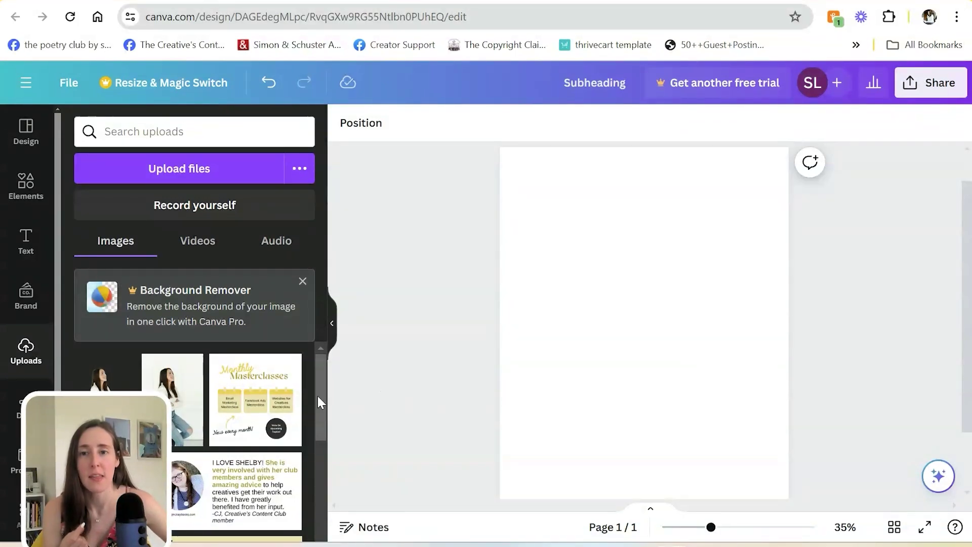
Step: Place the Monthly Masterclasses upload and set the page background to olive after trying yellows
{"action": "left_click", "coordinate": [255, 397]}
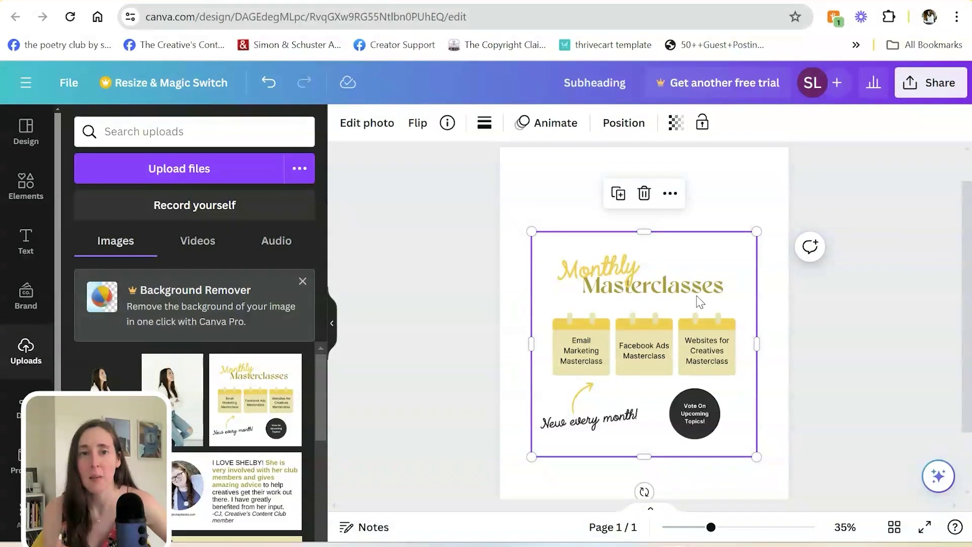
{"action": "left_click", "coordinate": [749, 210]}
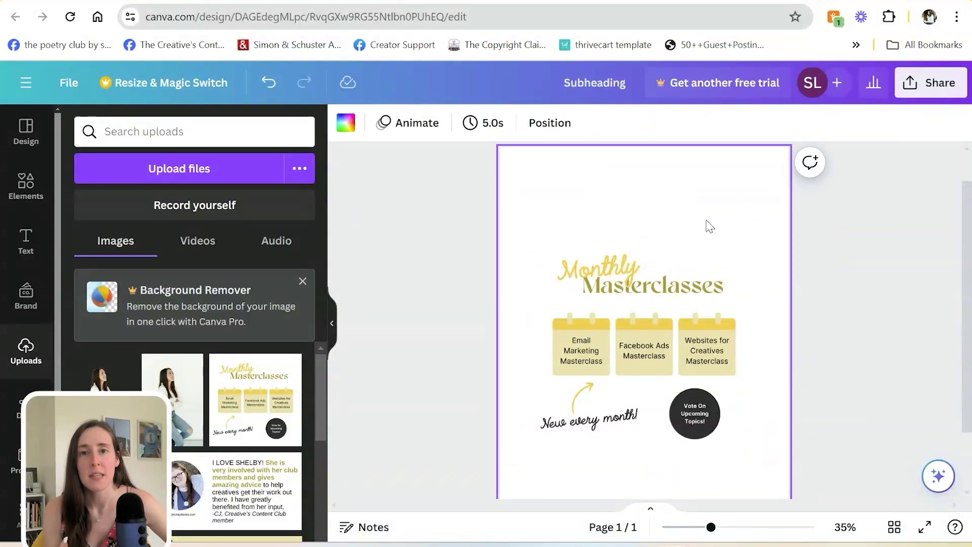
{"action": "left_click", "coordinate": [344, 128]}
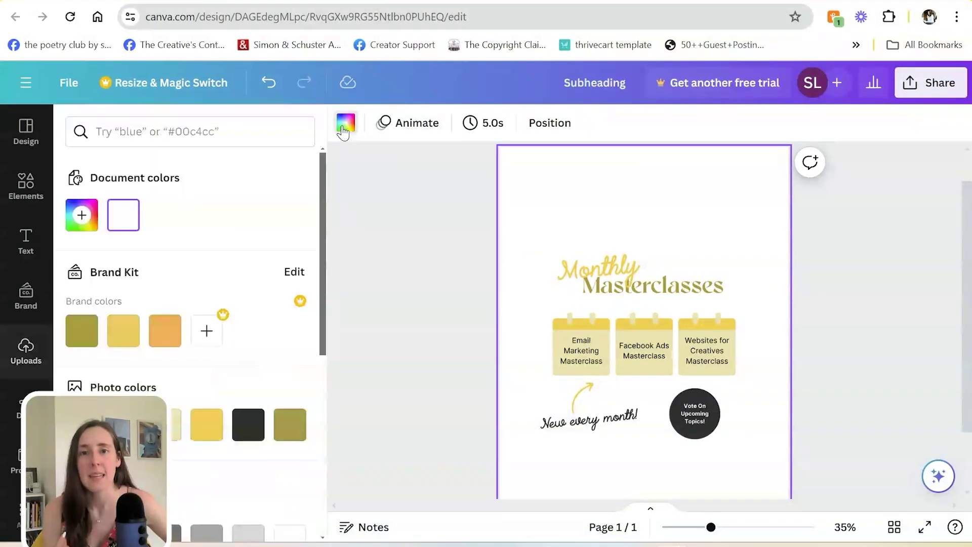
{"action": "scroll", "coordinate": [124, 364], "scroll_direction": "down", "scroll_amount": 2}
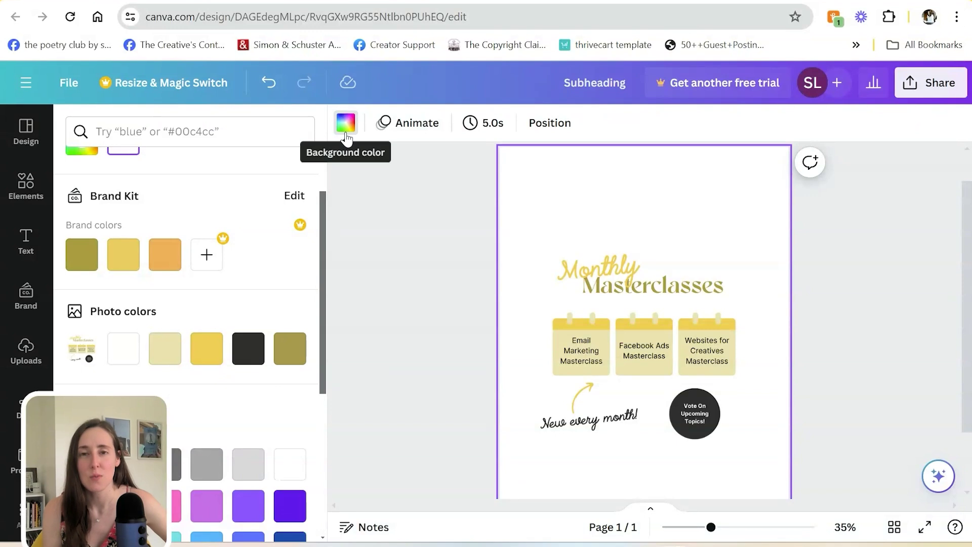
{"action": "left_click", "coordinate": [169, 361]}
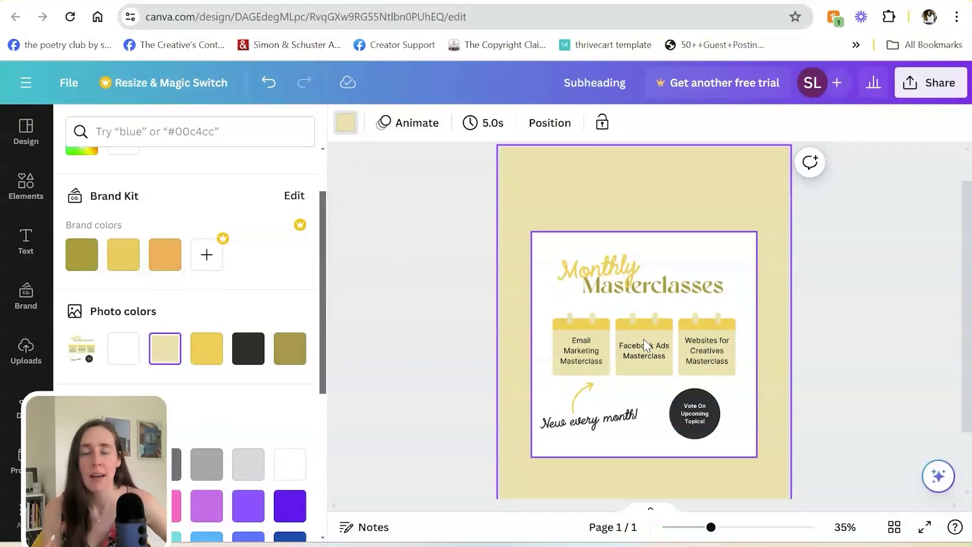
{"action": "left_click", "coordinate": [205, 357]}
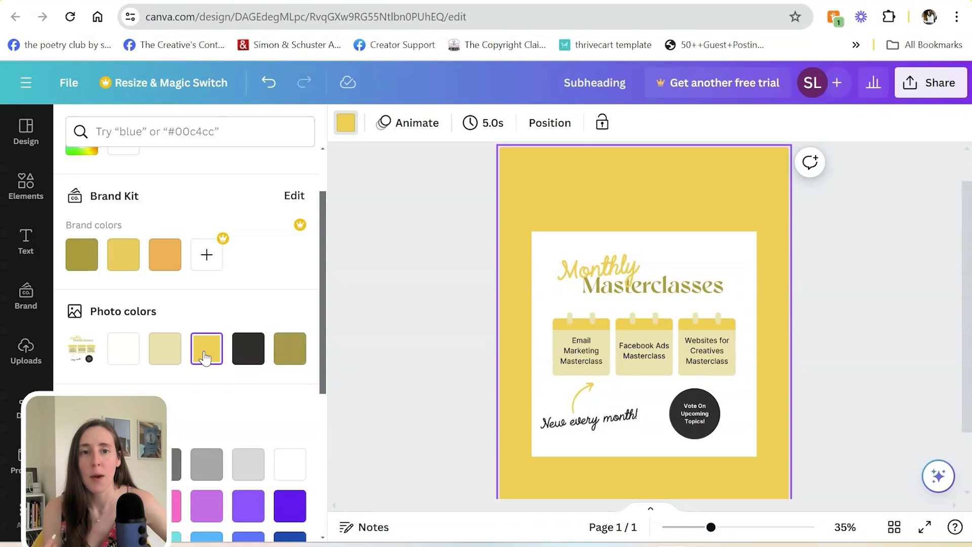
{"action": "left_click", "coordinate": [289, 349]}
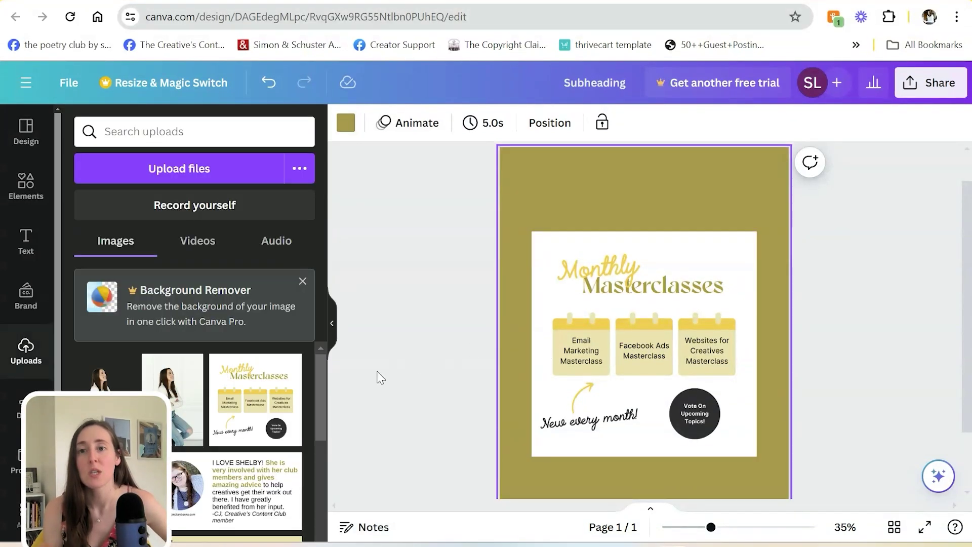
{"action": "left_click", "coordinate": [686, 321]}
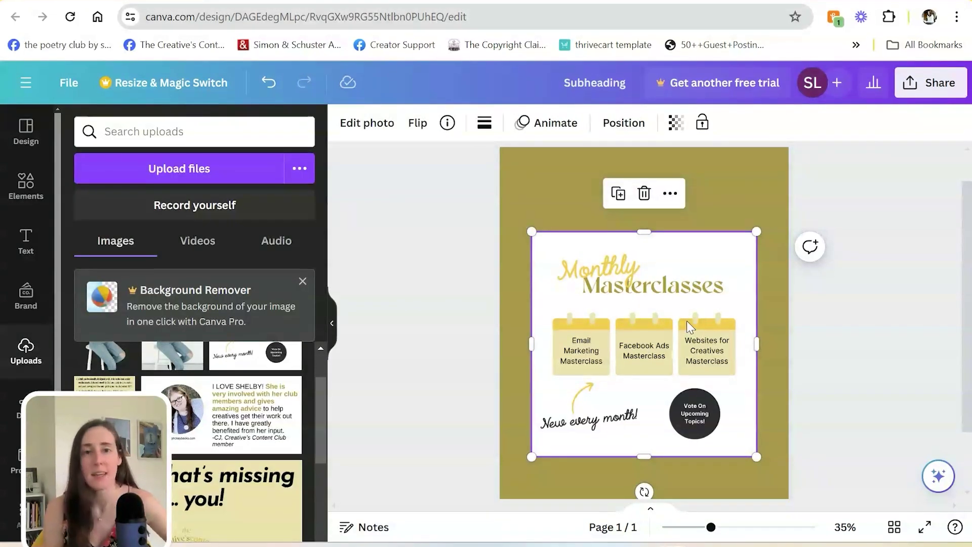
Step: Delete the Masterclasses graphic, add the woman-on-a-stool photo, and review background colours
{"action": "key", "text": "Delete"}
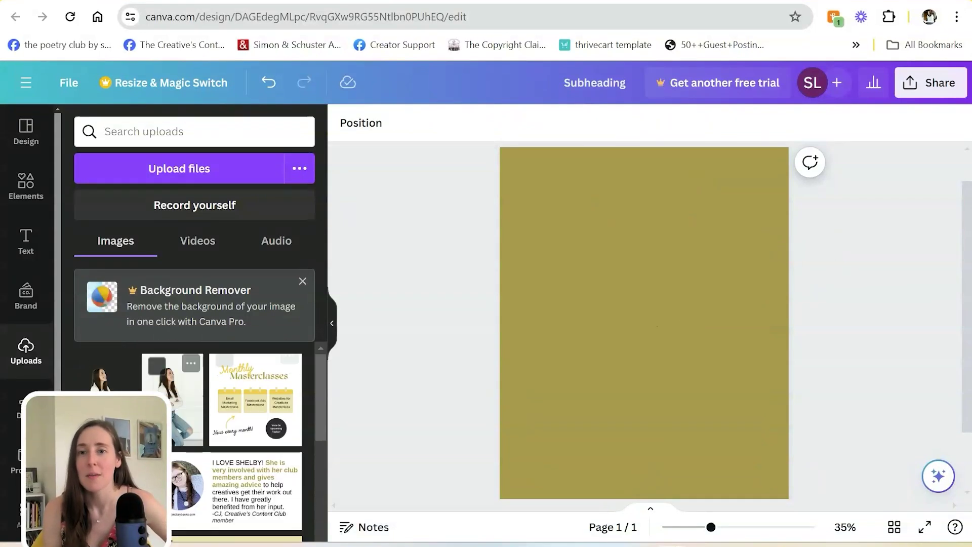
{"action": "left_click", "coordinate": [167, 400]}
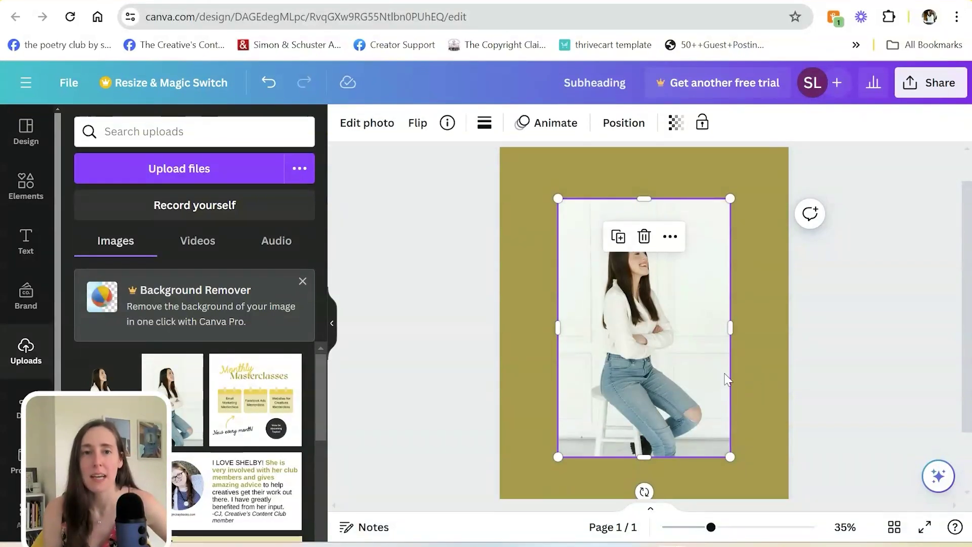
{"action": "left_click", "coordinate": [525, 230]}
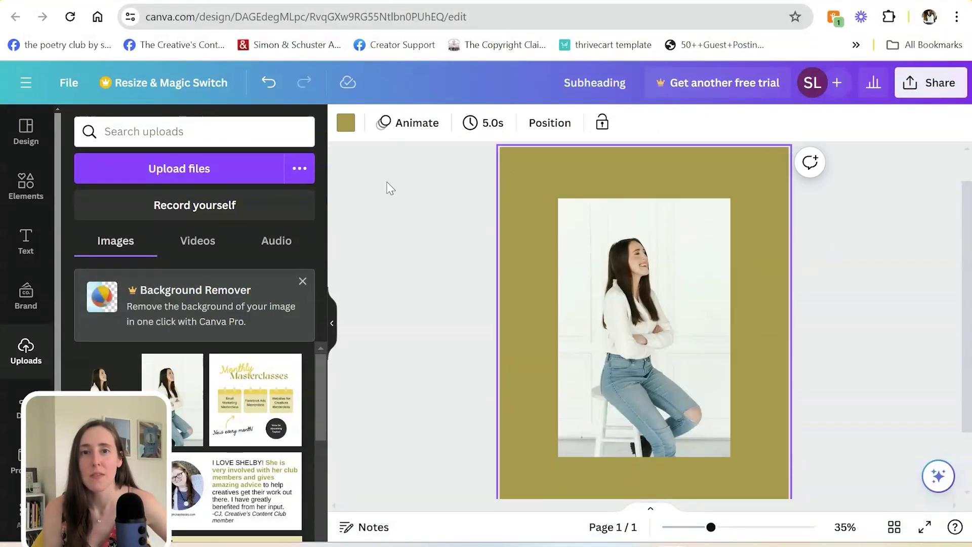
{"action": "left_click", "coordinate": [345, 126]}
{"action": "scroll", "coordinate": [195, 365], "scroll_direction": "down", "scroll_amount": 2}
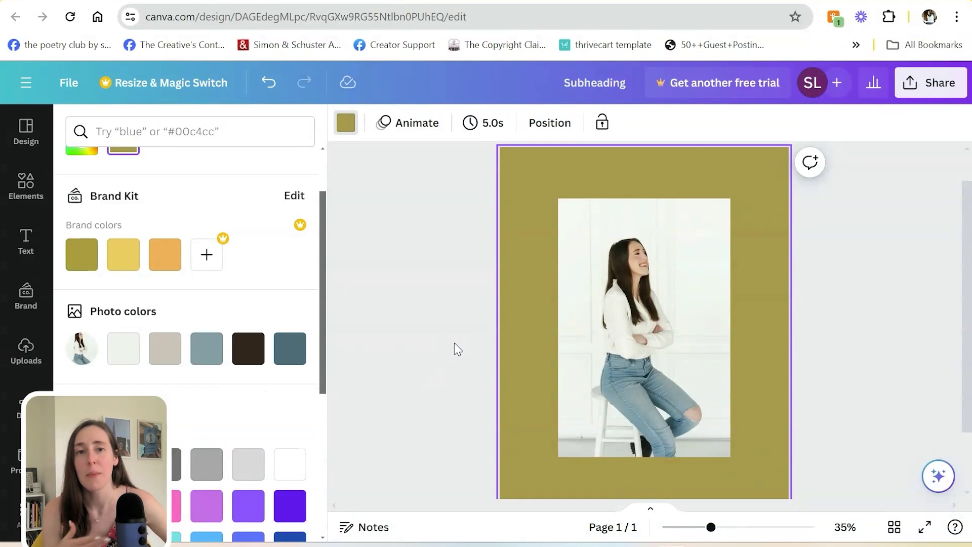
{"action": "scroll", "coordinate": [454, 348], "scroll_direction": "down", "scroll_amount": 2}
{"action": "scroll", "coordinate": [450, 348], "scroll_direction": "up", "scroll_amount": 2}
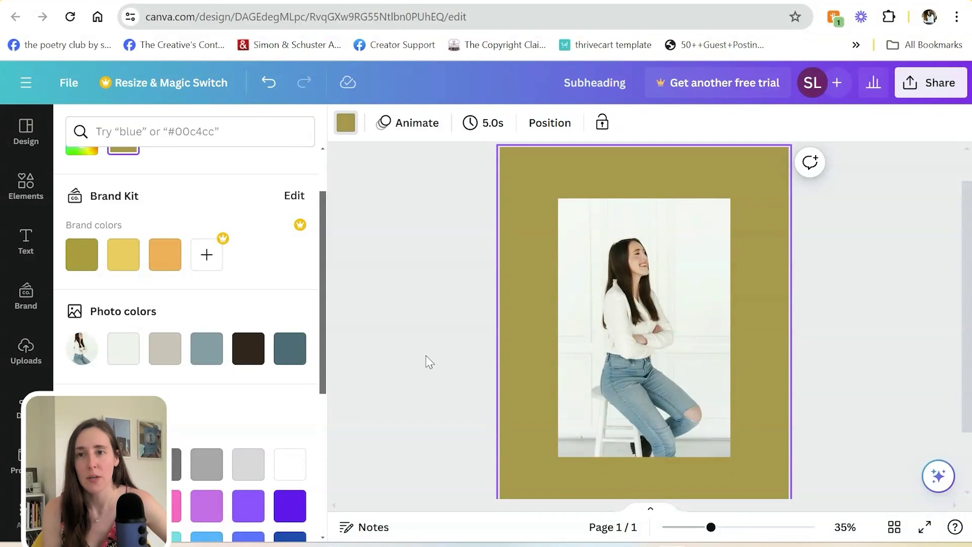
{"action": "left_click", "coordinate": [27, 248]}
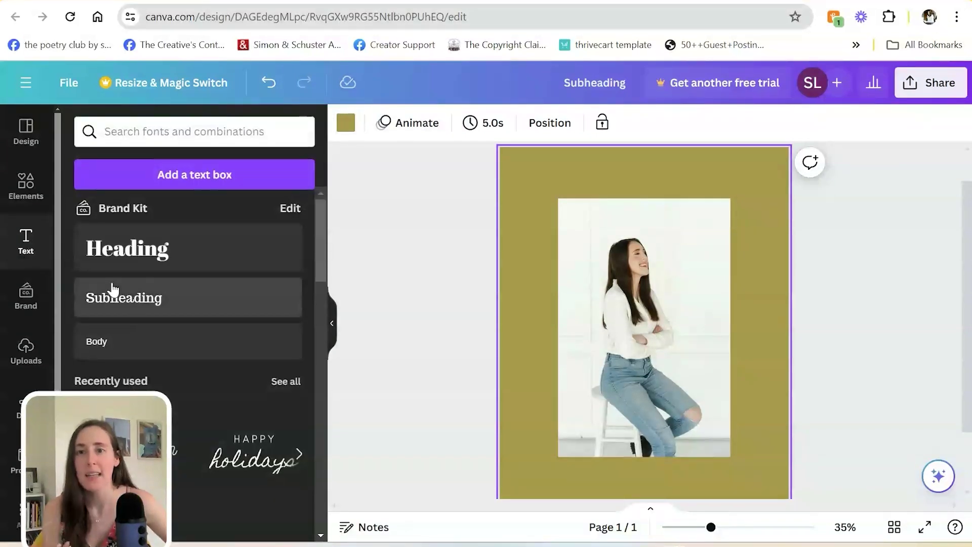
Step: Add a slate-blue 'Your paragraph text' subheading at font size 50, placed at the top of the photo
{"action": "left_click", "coordinate": [150, 312]}
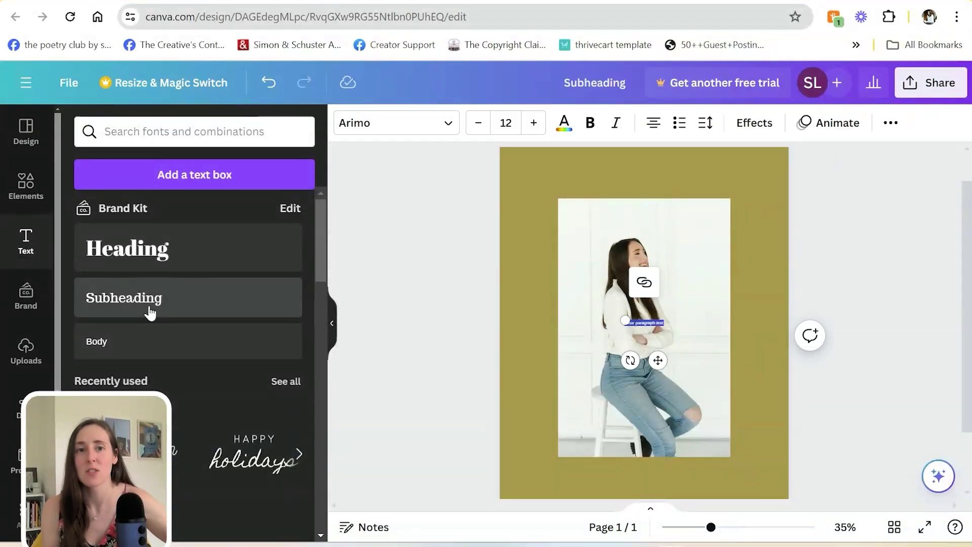
{"action": "left_click", "coordinate": [564, 122]}
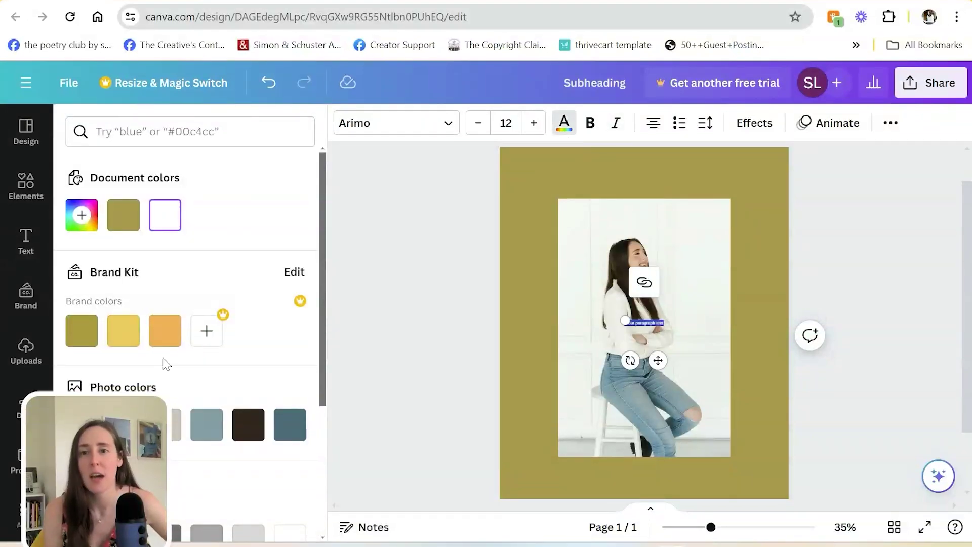
{"action": "left_click", "coordinate": [290, 424]}
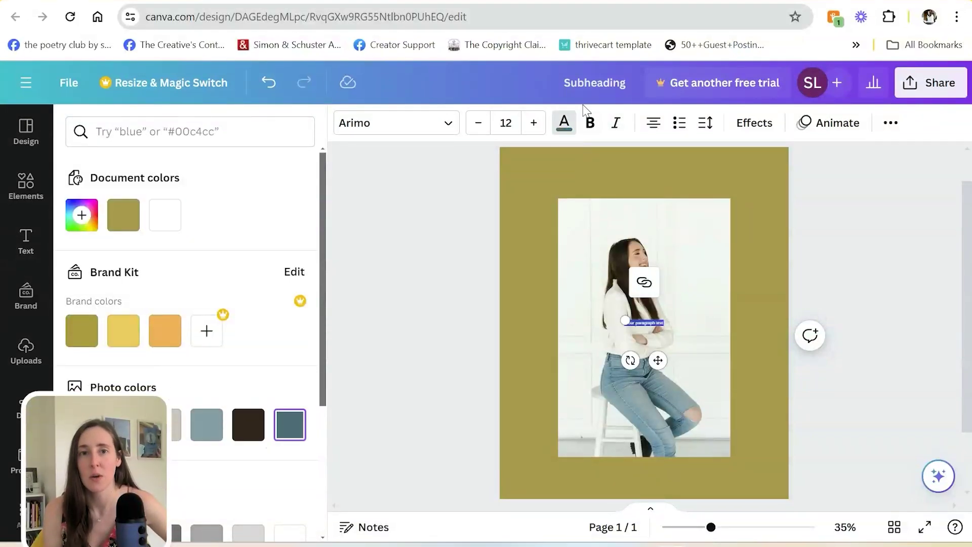
{"action": "left_click", "coordinate": [507, 122]}
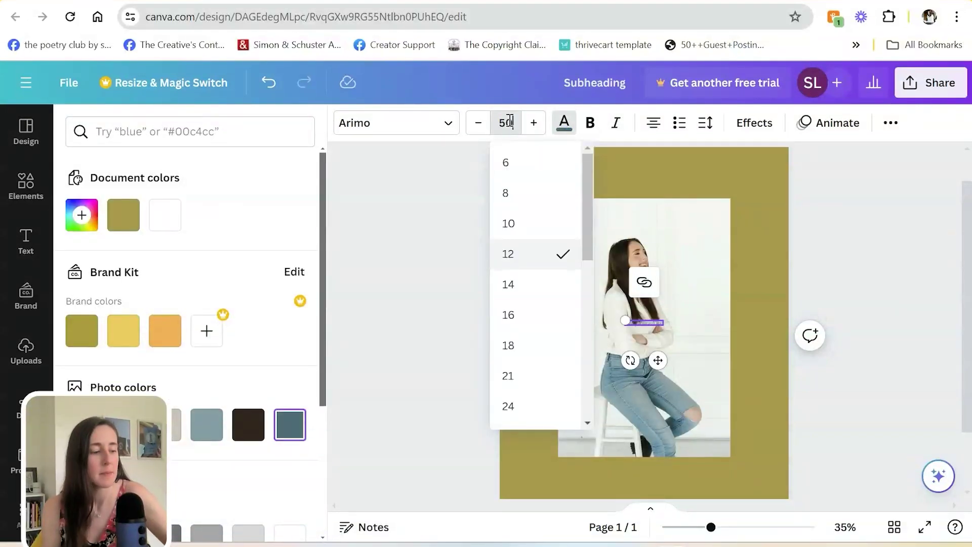
{"action": "type", "text": "50"}
{"action": "key", "text": "Return"}
{"action": "left_click_drag", "start_coordinate": [658, 376], "coordinate": [660, 255]}
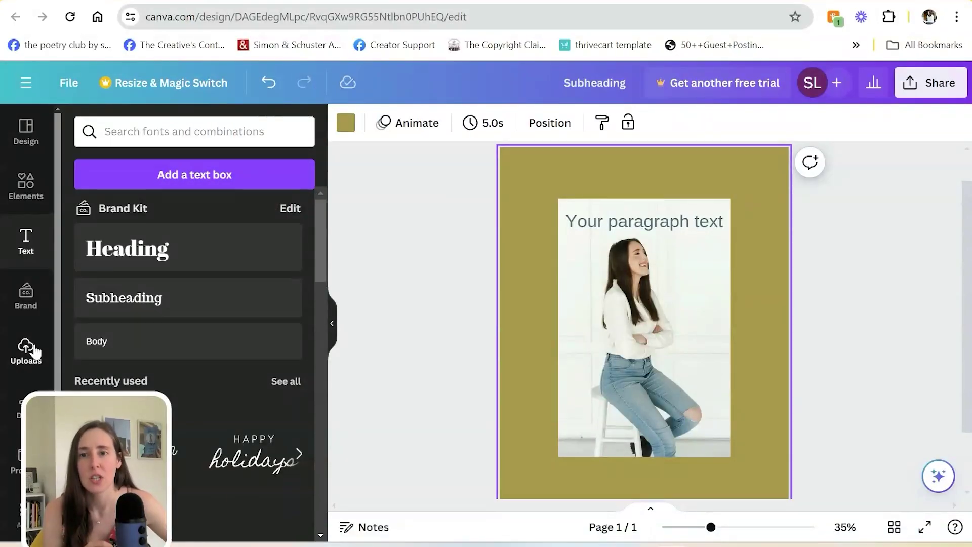
Step: Open the uploaded media library and scroll through the uploaded photos
{"action": "scroll", "coordinate": [28, 383], "scroll_direction": "down", "scroll_amount": 2}
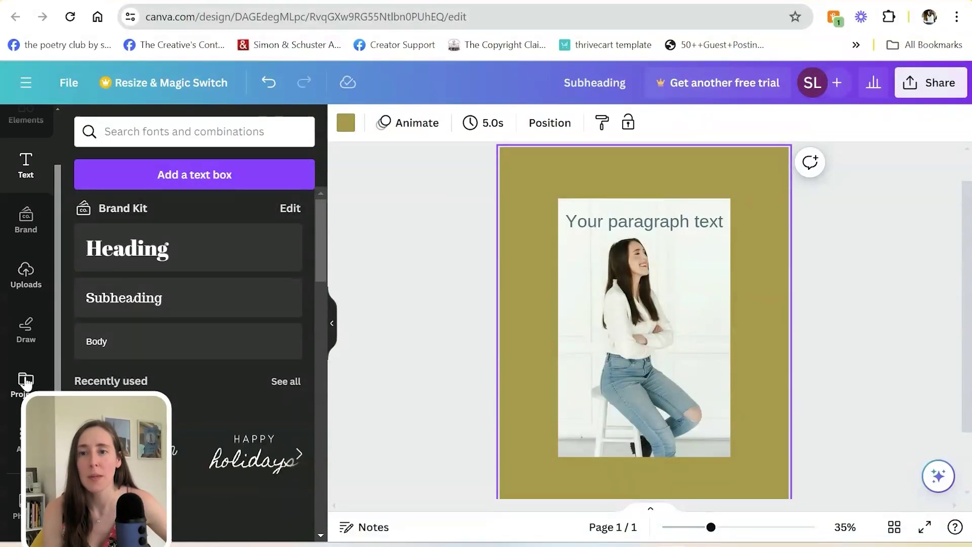
{"action": "scroll", "coordinate": [28, 382], "scroll_direction": "up", "scroll_amount": 2}
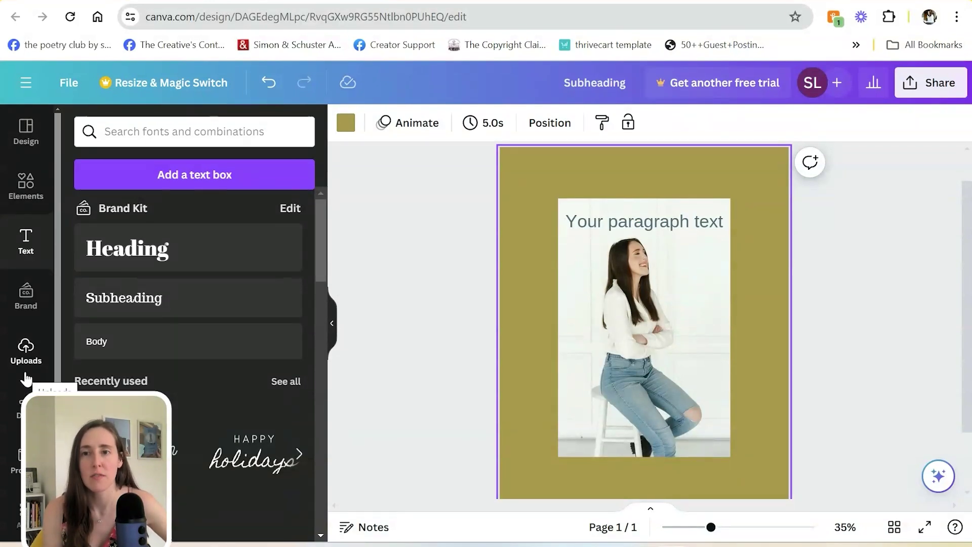
{"action": "left_click", "coordinate": [25, 349]}
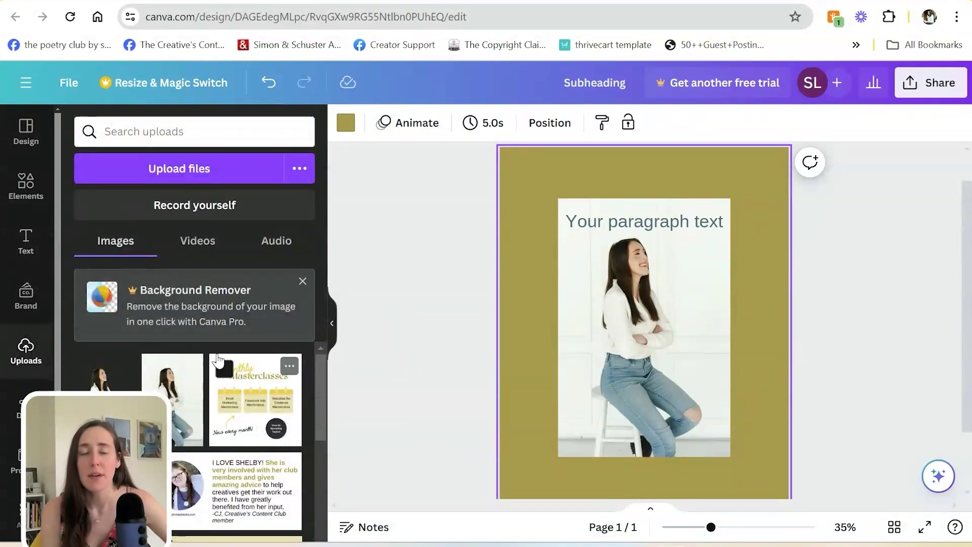
{"action": "scroll", "coordinate": [243, 400], "scroll_direction": "down", "scroll_amount": 2}
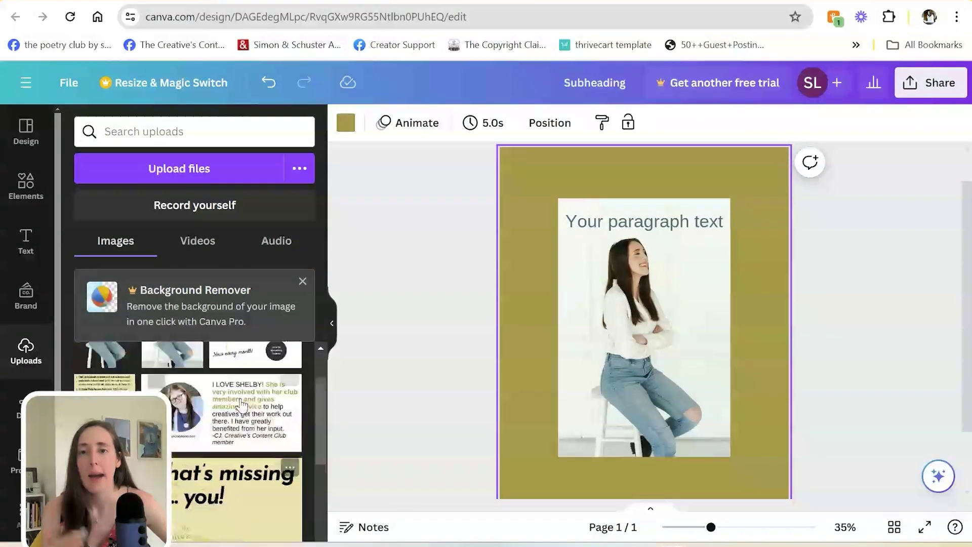
{"action": "scroll", "coordinate": [243, 403], "scroll_direction": "up", "scroll_amount": 2}
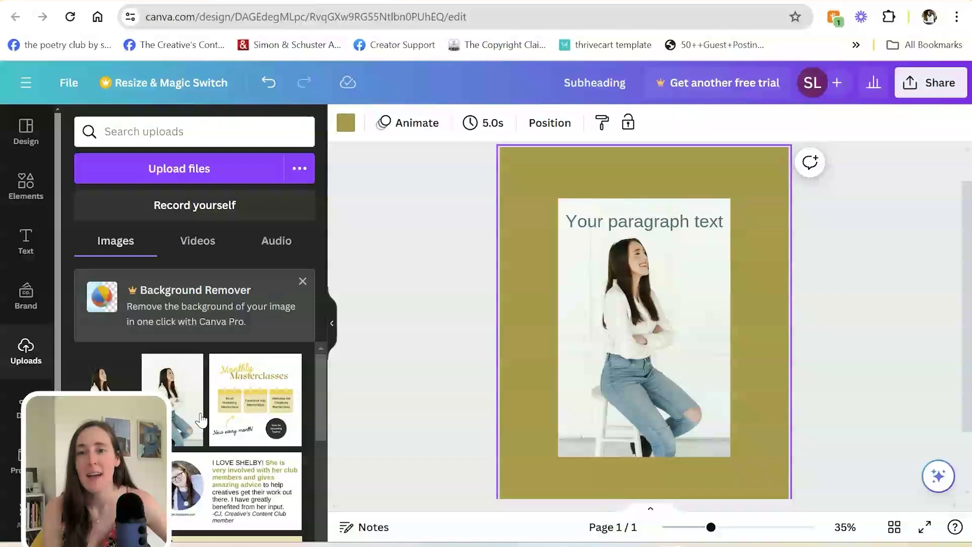
{"action": "left_click", "coordinate": [472, 335]}
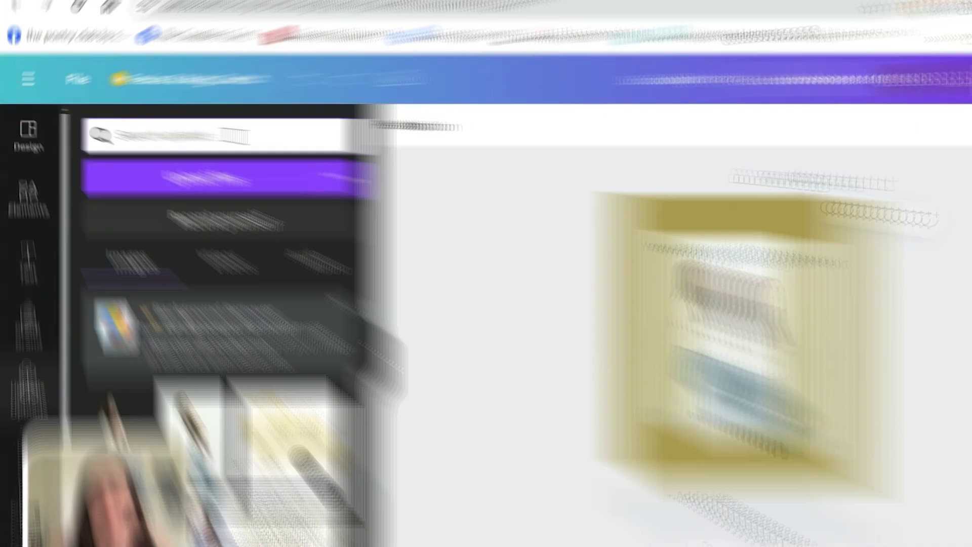
Step: Search the uploads for 'brand', then for 'poe', and bring up the Elements library
{"action": "type", "text": "b"}
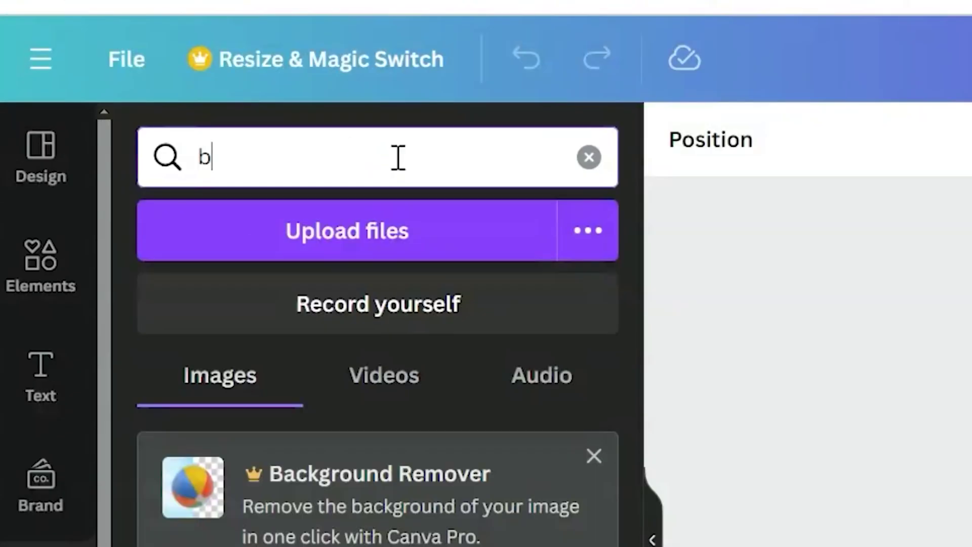
{"action": "type", "text": "rand"}
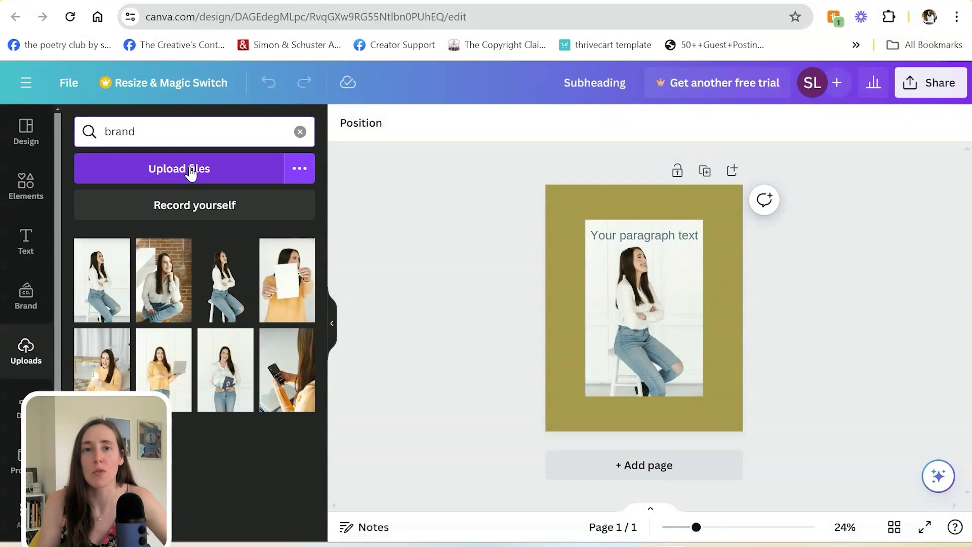
{"action": "key", "text": "ctrl+a"}
{"action": "type", "text": "poe"}
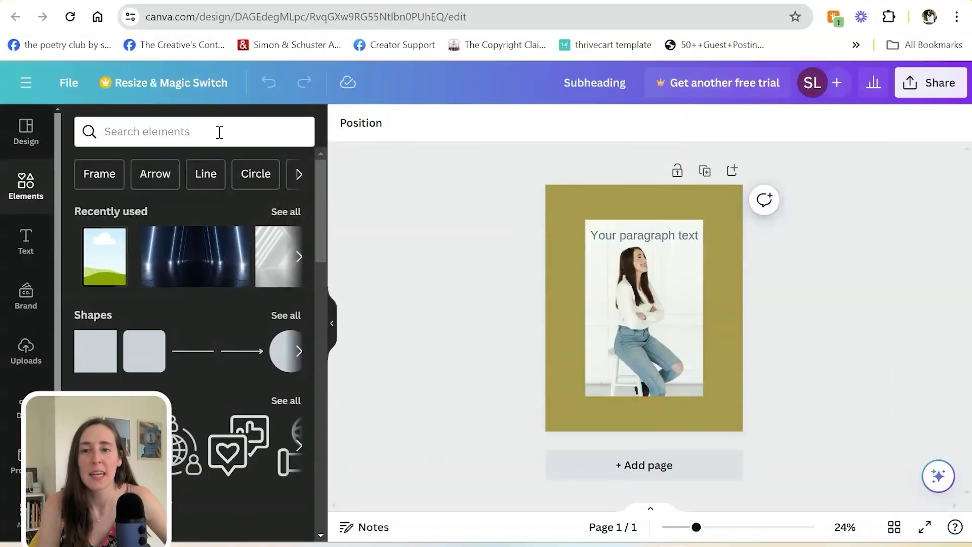
{"action": "left_click", "coordinate": [220, 132]}
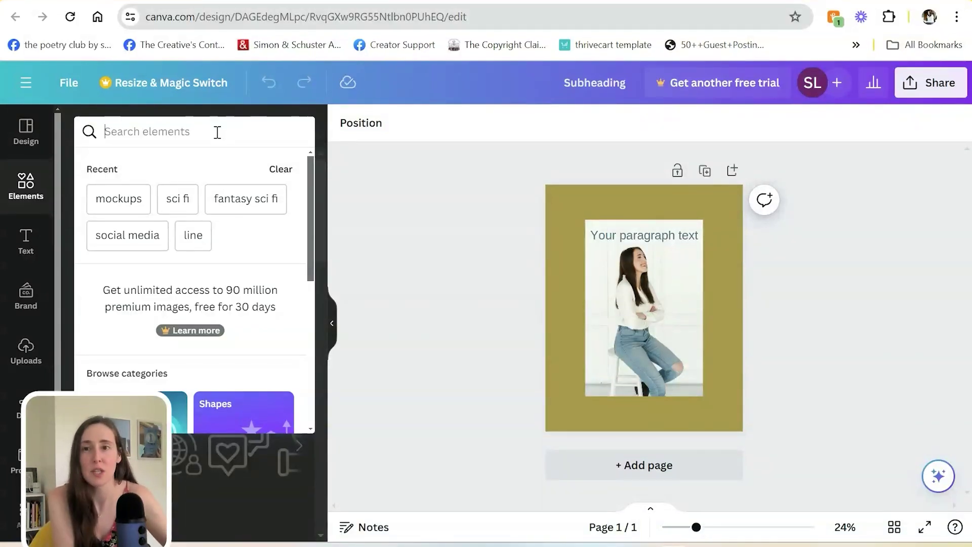
Step: Search elements for mockups and add the laptop mockup frame to the page
{"action": "left_click", "coordinate": [140, 201]}
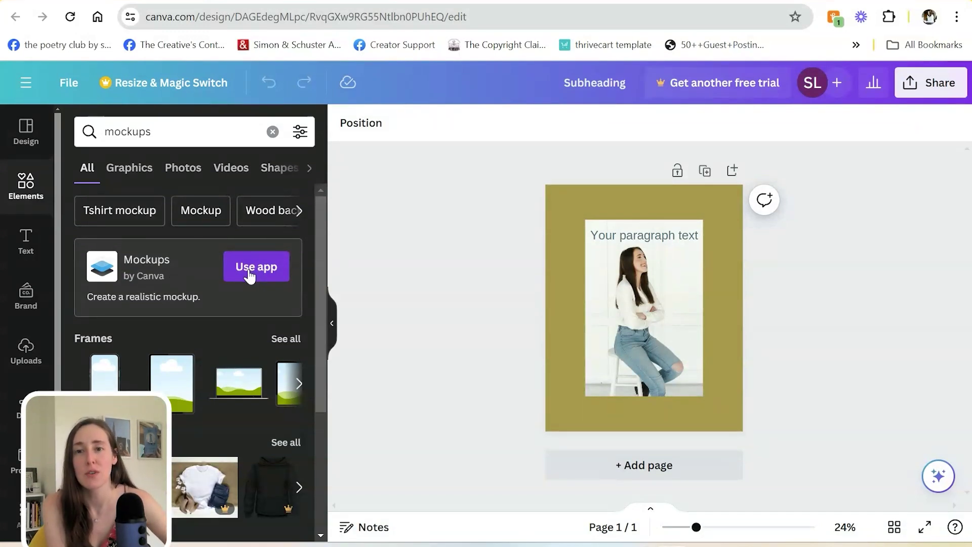
{"action": "scroll", "coordinate": [250, 276], "scroll_direction": "down", "scroll_amount": 2}
{"action": "scroll", "coordinate": [250, 276], "scroll_direction": "up", "scroll_amount": 2}
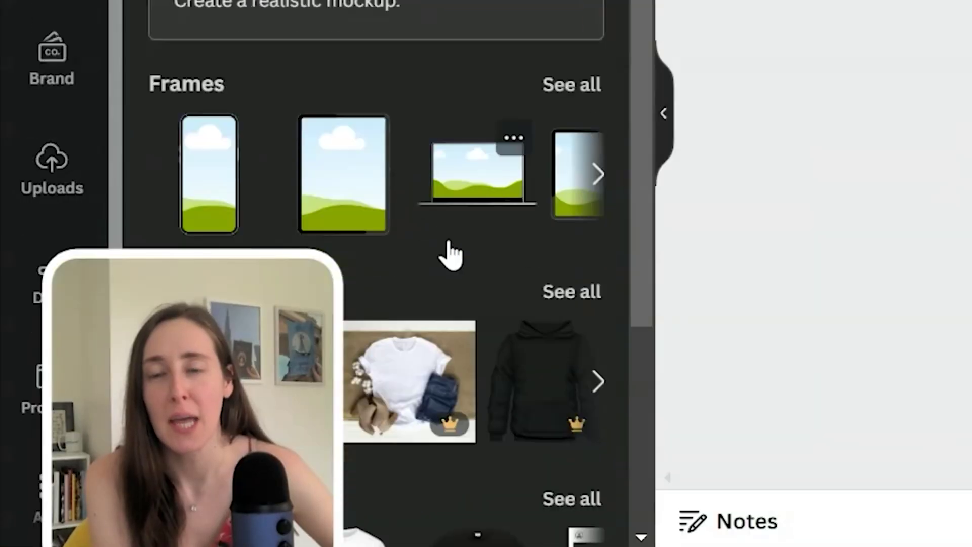
{"action": "scroll", "coordinate": [224, 394], "scroll_direction": "down", "scroll_amount": 2}
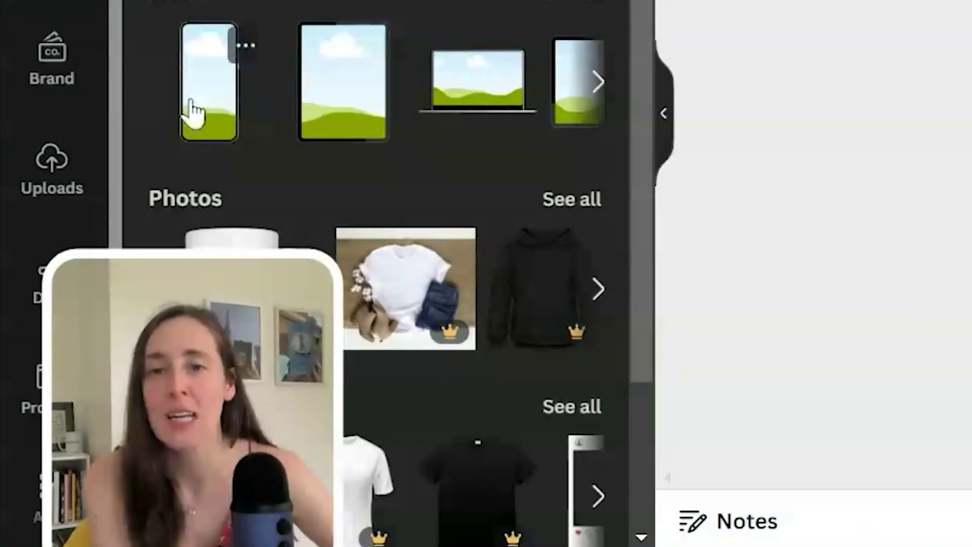
{"action": "left_click", "coordinate": [597, 88]}
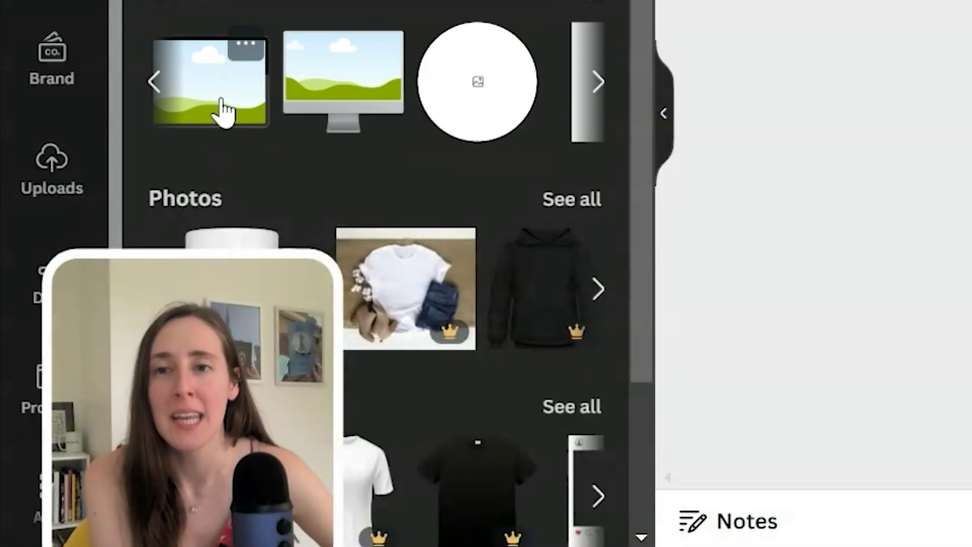
{"action": "left_click", "coordinate": [154, 86]}
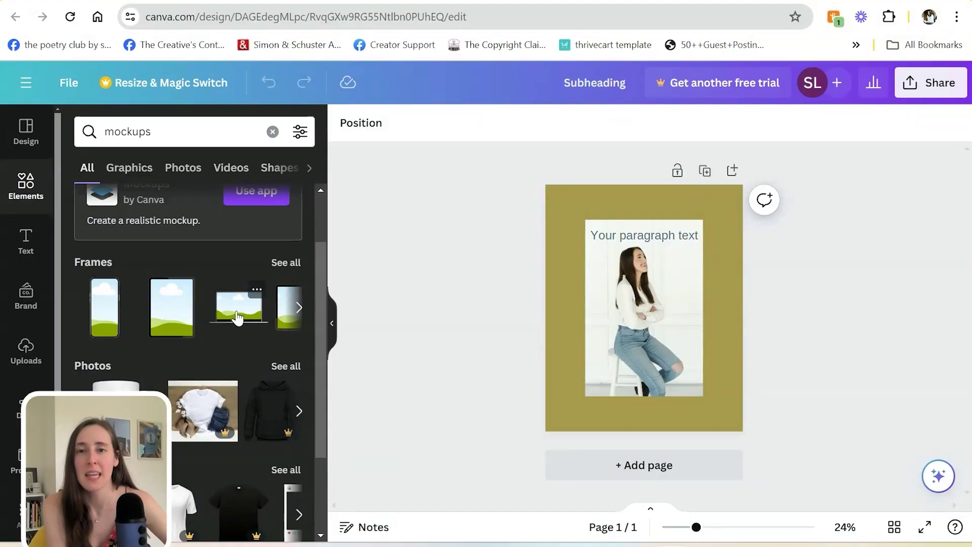
{"action": "left_click", "coordinate": [473, 97]}
Step: Move the woman's photo toward the laptop frame, then enlarge and centre the frame
{"action": "left_click", "coordinate": [688, 380]}
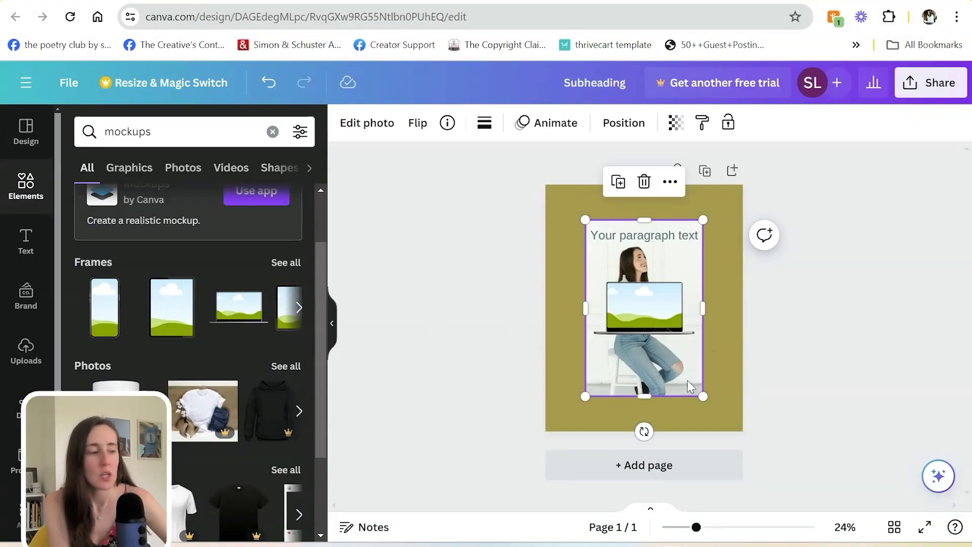
{"action": "left_click_drag", "start_coordinate": [688, 381], "coordinate": [775, 369]}
{"action": "left_click_drag", "start_coordinate": [679, 349], "coordinate": [642, 302]}
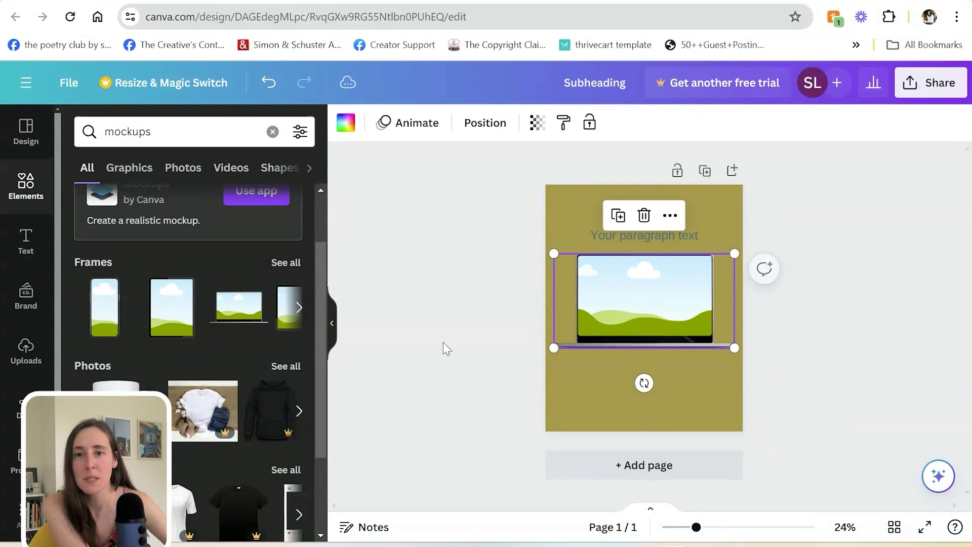
Step: Replace the laptop frame with a tablet frame centred on the page
{"action": "left_click", "coordinate": [301, 312]}
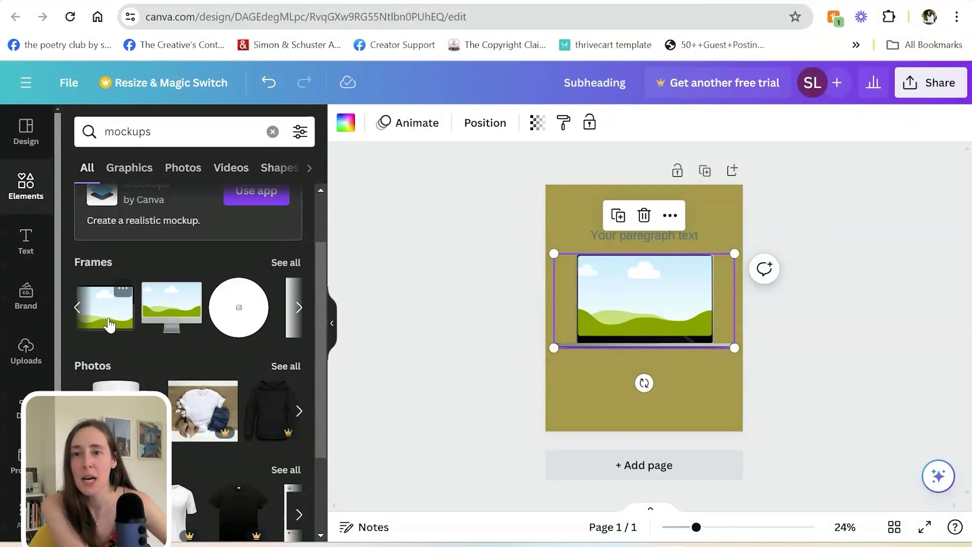
{"action": "left_click", "coordinate": [73, 307]}
{"action": "left_click", "coordinate": [171, 307]}
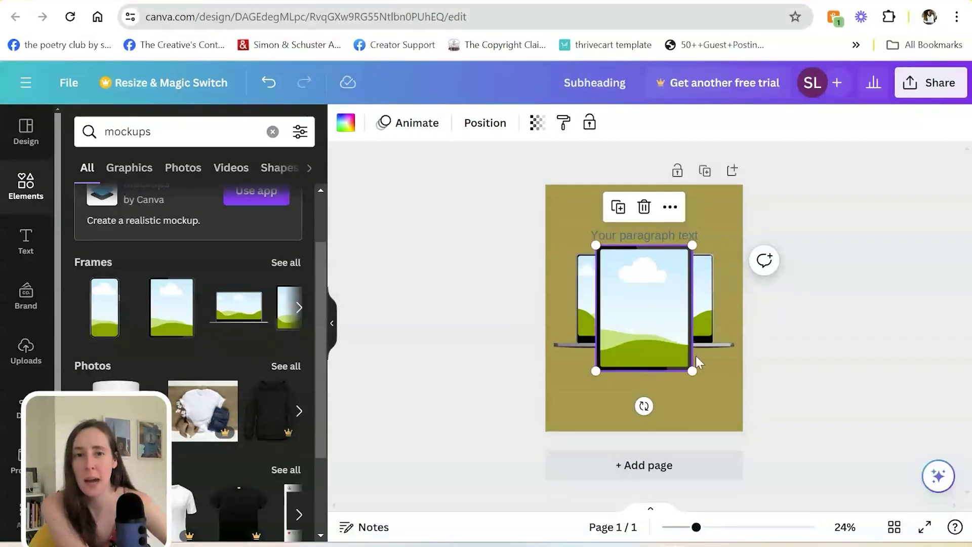
{"action": "key", "text": "Delete"}
{"action": "left_click_drag", "start_coordinate": [647, 326], "coordinate": [648, 336]}
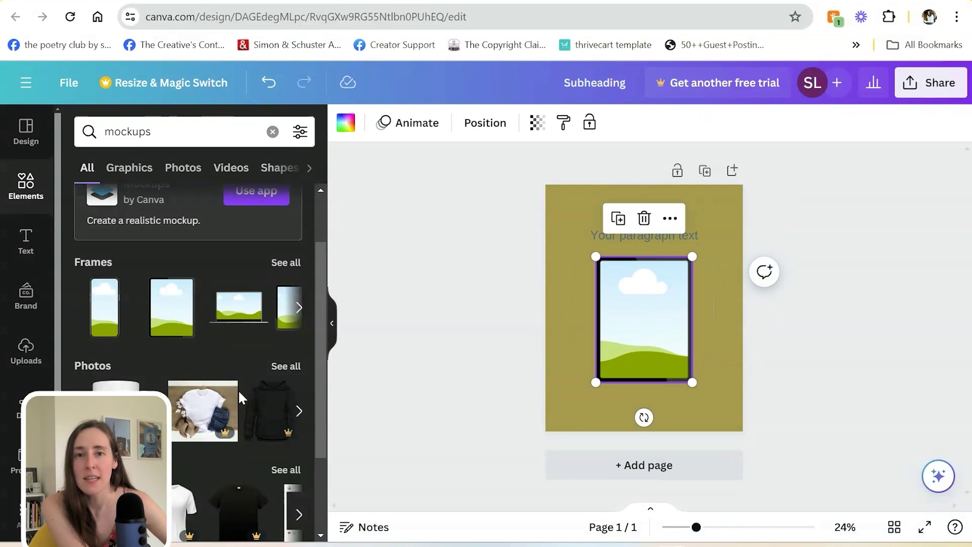
{"action": "left_click", "coordinate": [26, 350]}
Step: Clear the uploads search and drop the hourglass 'from sand to stars' cover into the tablet frame
{"action": "left_click", "coordinate": [160, 130]}
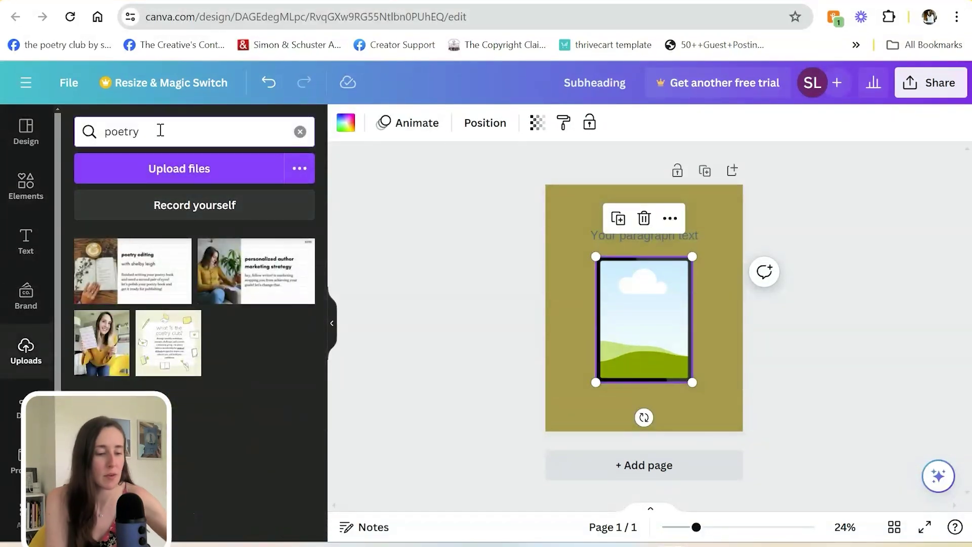
{"action": "key", "text": "BackSpace"}
{"action": "key", "text": "BackSpace"}
{"action": "key", "text": "BackSpace"}
{"action": "key", "text": "BackSpace"}
{"action": "key", "text": "BackSpace"}
{"action": "key", "text": "BackSpace"}
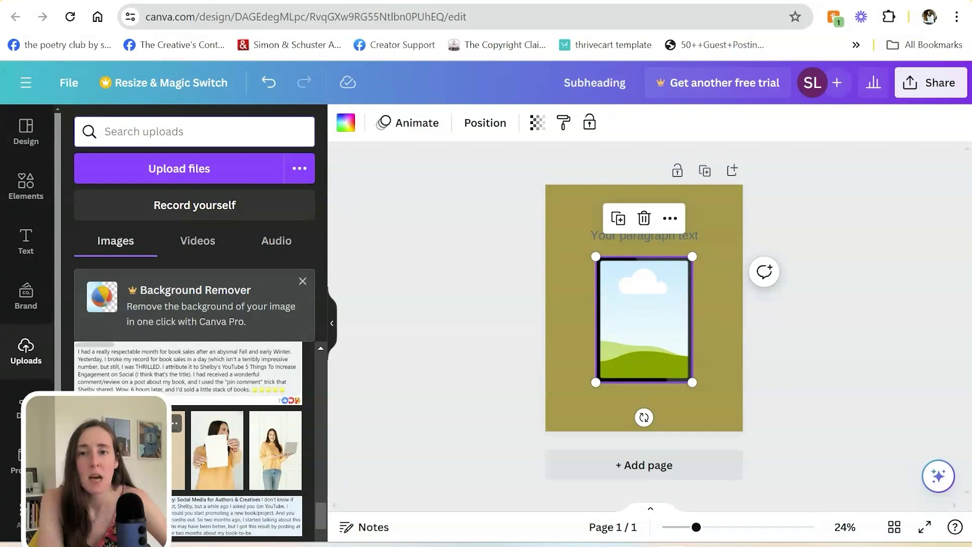
{"action": "left_click", "coordinate": [132, 450]}
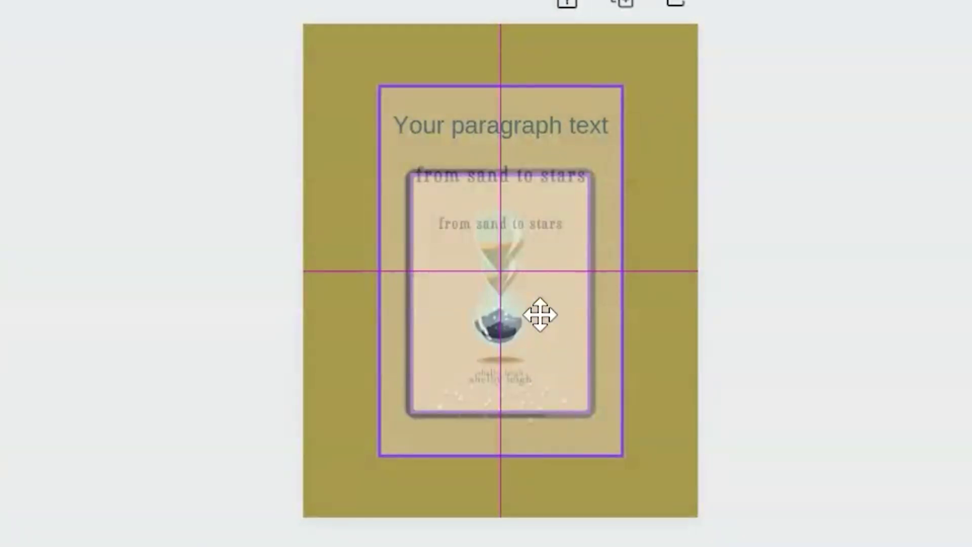
{"action": "left_click_drag", "start_coordinate": [540, 315], "coordinate": [543, 326]}
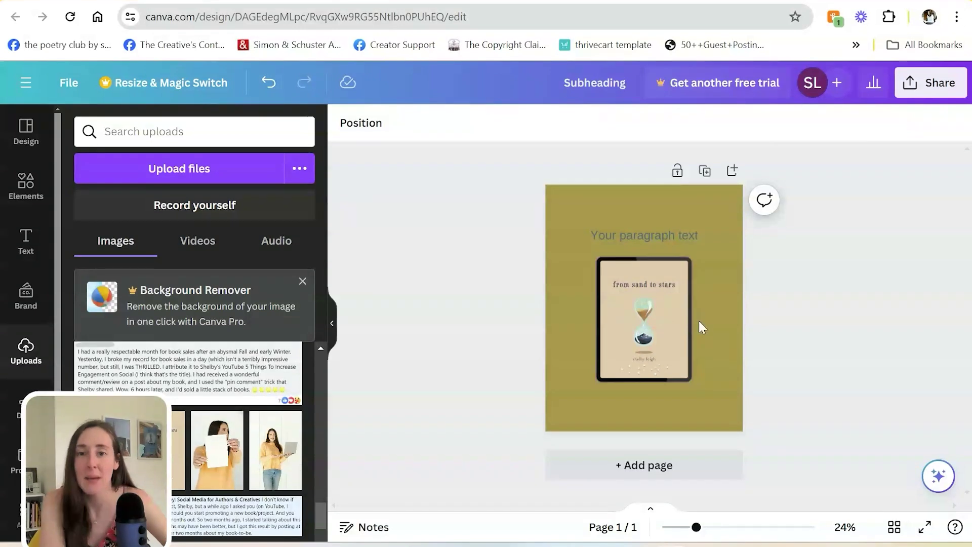
Step: Delete the placeholder 'Your paragraph text' from the page
{"action": "double_click", "coordinate": [667, 234]}
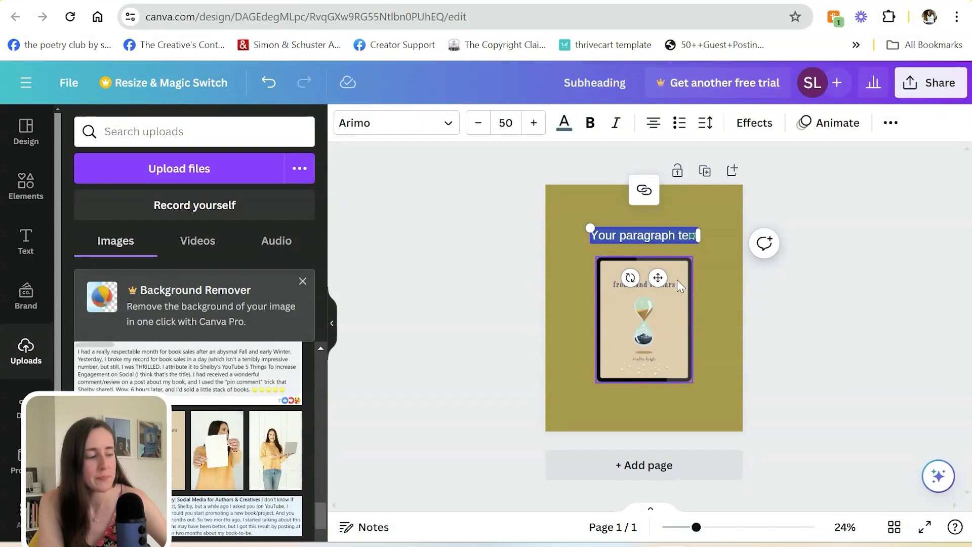
{"action": "key", "text": "BackSpace"}
{"action": "left_click", "coordinate": [708, 246]}
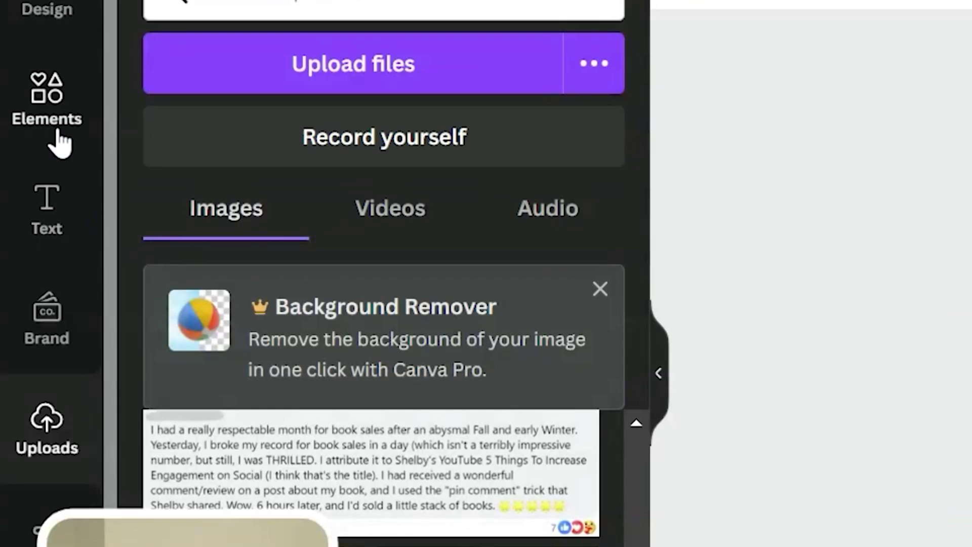
{"action": "left_click", "coordinate": [30, 200]}
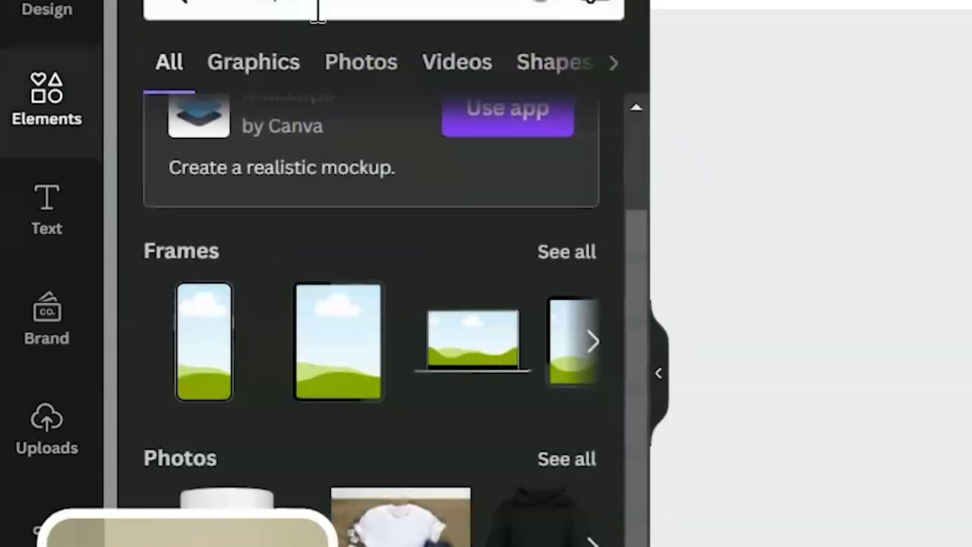
Step: Launch the Mockups app and stretch the hand-holding-card-on-pink photo to fill the page
{"action": "scroll", "coordinate": [469, 260], "scroll_direction": "up", "scroll_amount": 3}
{"action": "left_click", "coordinate": [511, 264]}
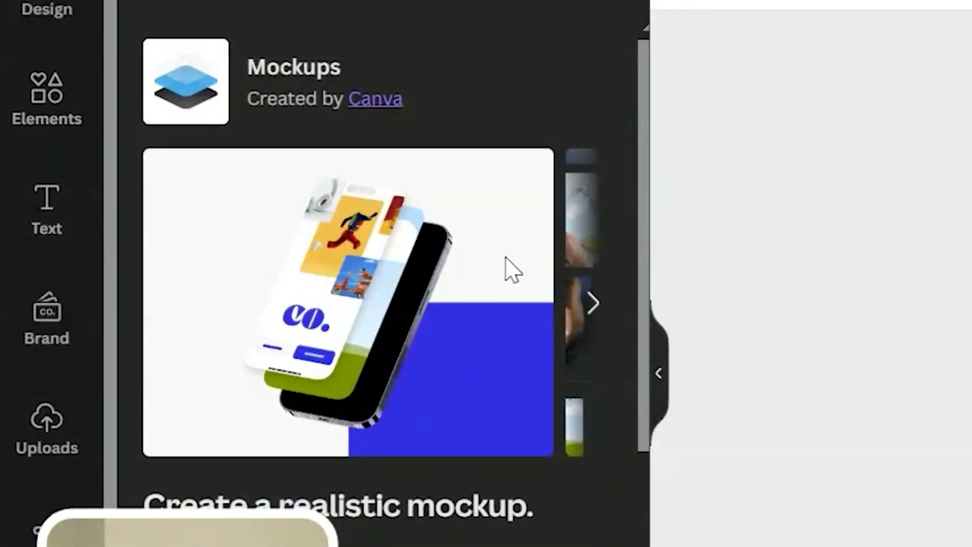
{"action": "scroll", "coordinate": [506, 274], "scroll_direction": "down", "scroll_amount": 5}
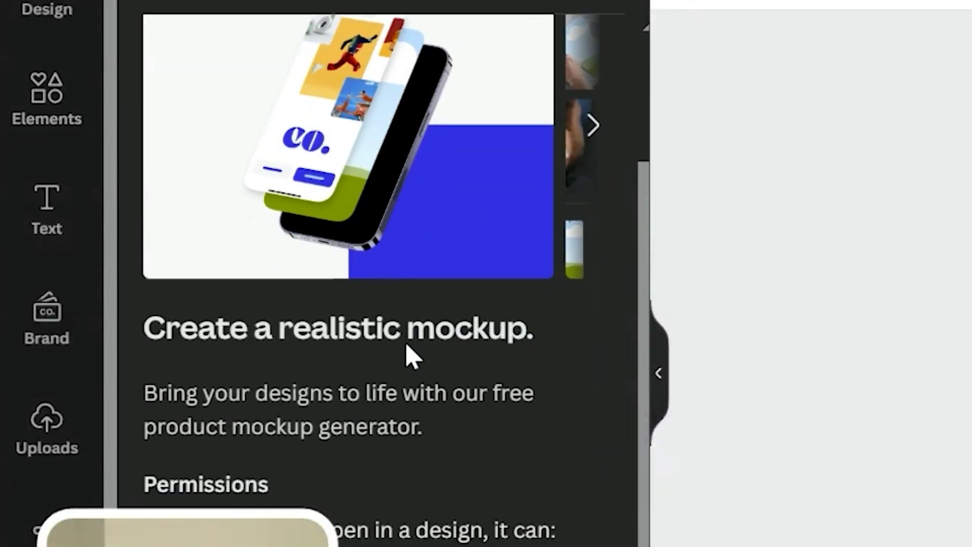
{"action": "left_click", "coordinate": [213, 334]}
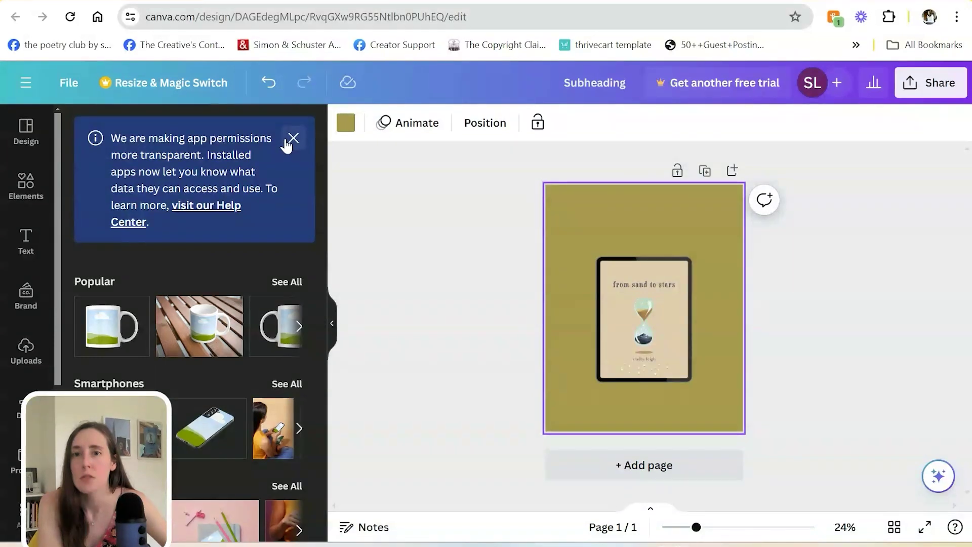
{"action": "left_click", "coordinate": [287, 142]}
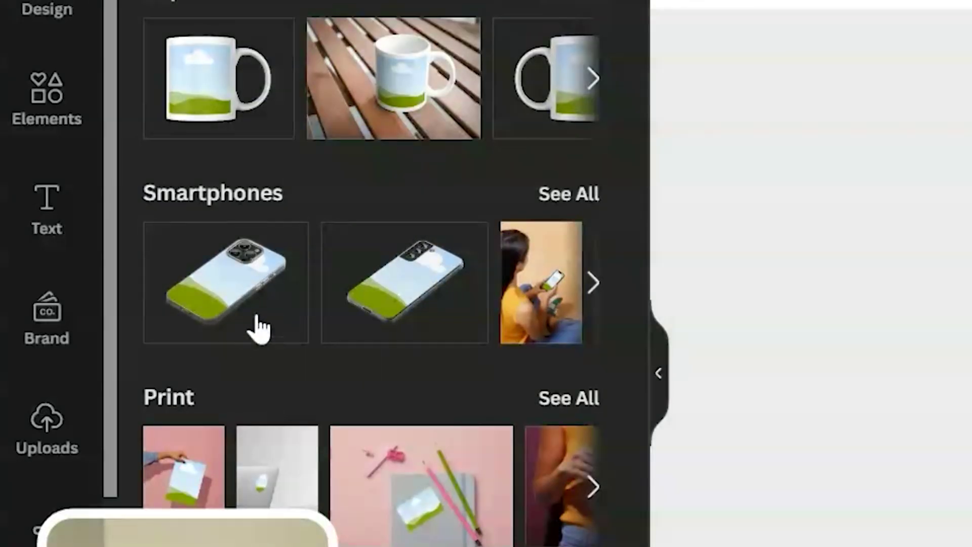
{"action": "scroll", "coordinate": [438, 339], "scroll_direction": "down", "scroll_amount": 3}
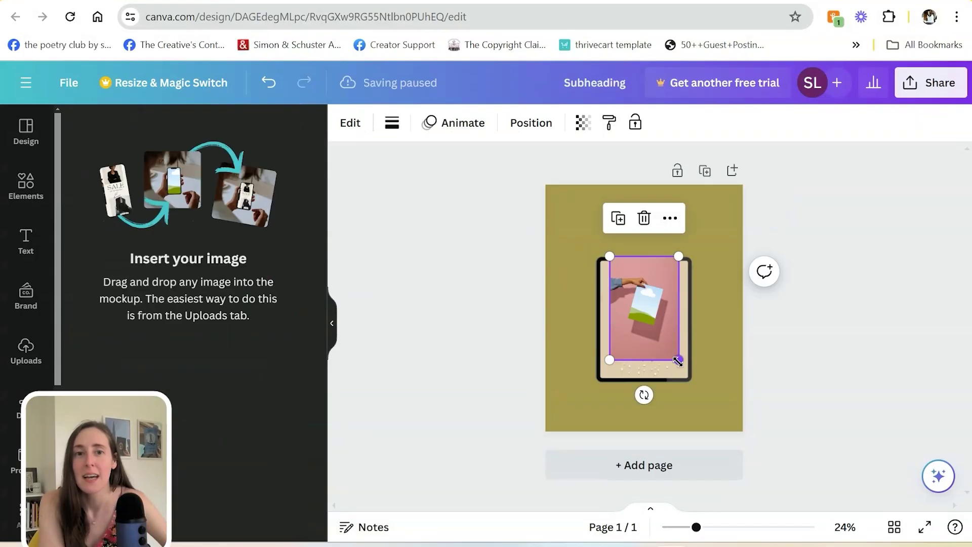
{"action": "left_click_drag", "start_coordinate": [677, 360], "coordinate": [741, 428]}
{"action": "left_click_drag", "start_coordinate": [657, 353], "coordinate": [594, 273]}
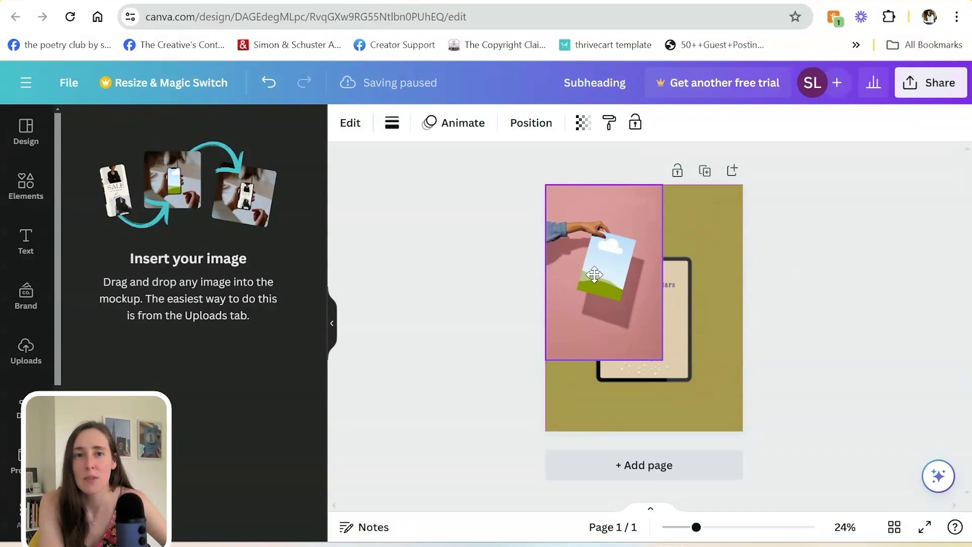
{"action": "left_click_drag", "start_coordinate": [661, 357], "coordinate": [790, 450]}
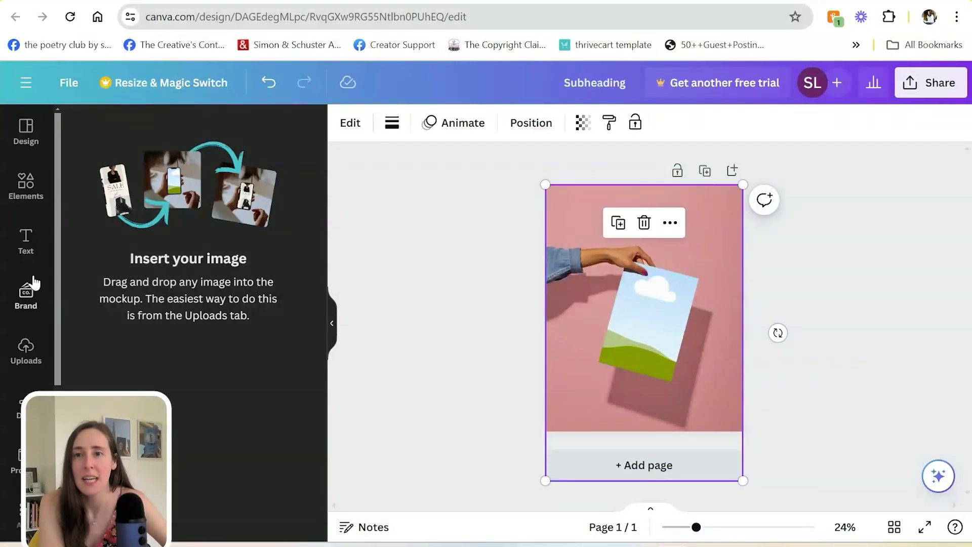
Step: Drag the 'from sand to stars' book cover from Uploads onto the held card
{"action": "left_click", "coordinate": [36, 355]}
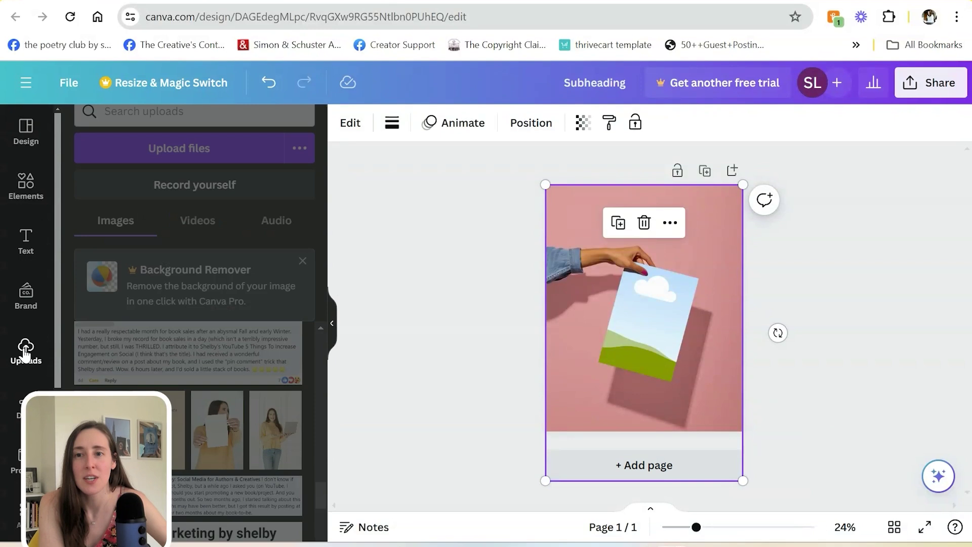
{"action": "left_click_drag", "start_coordinate": [177, 446], "coordinate": [672, 337]}
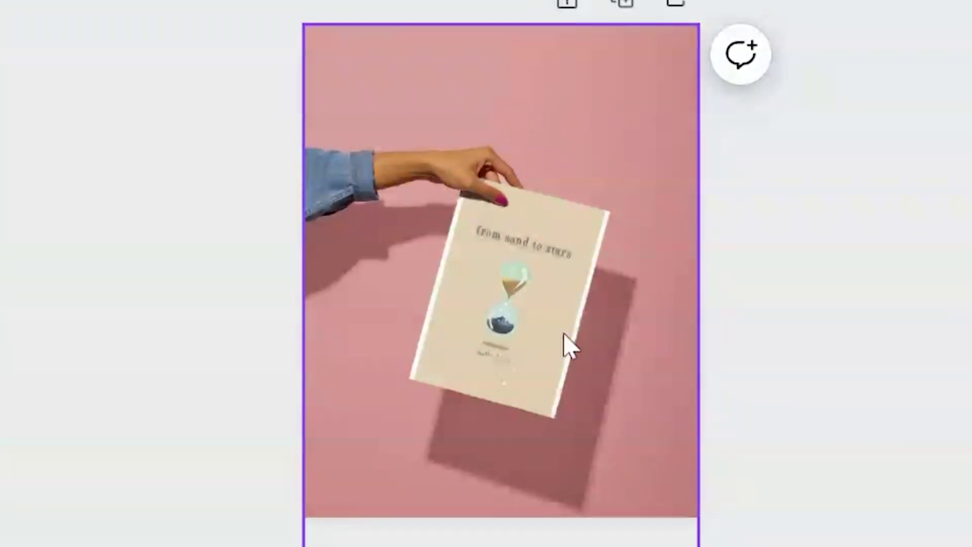
{"action": "left_click", "coordinate": [551, 322]}
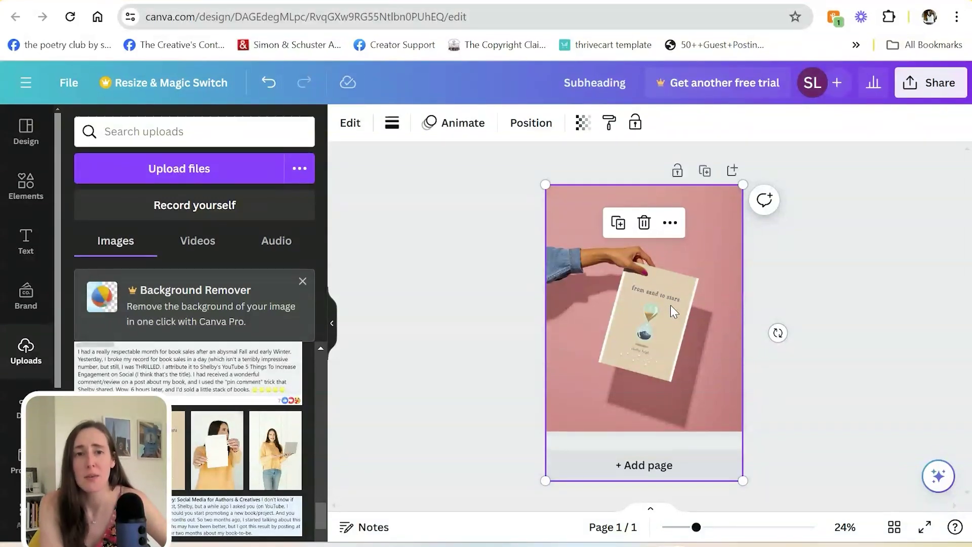
{"action": "left_click", "coordinate": [494, 335]}
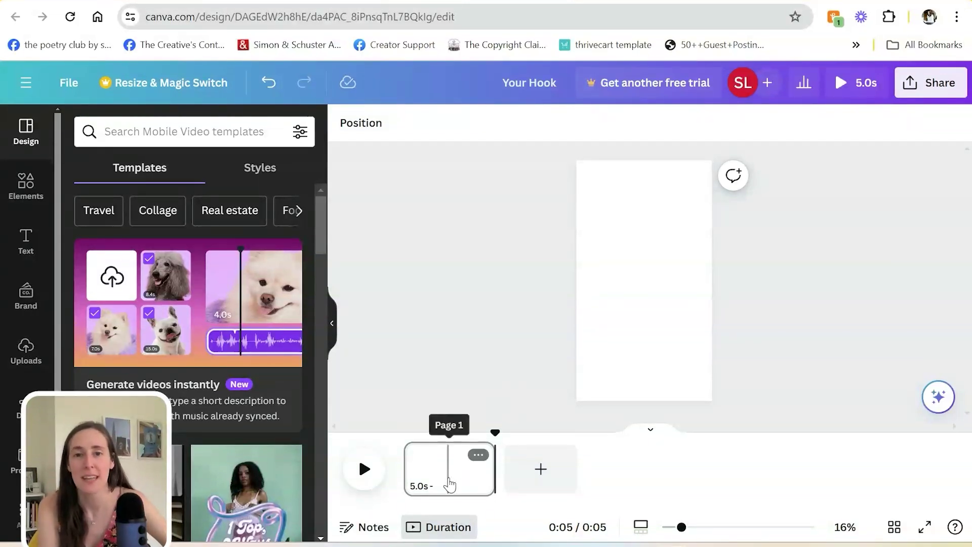
Step: Select the 'Your Hook' video's only page to check its 5.0-second duration
{"action": "left_click", "coordinate": [476, 479]}
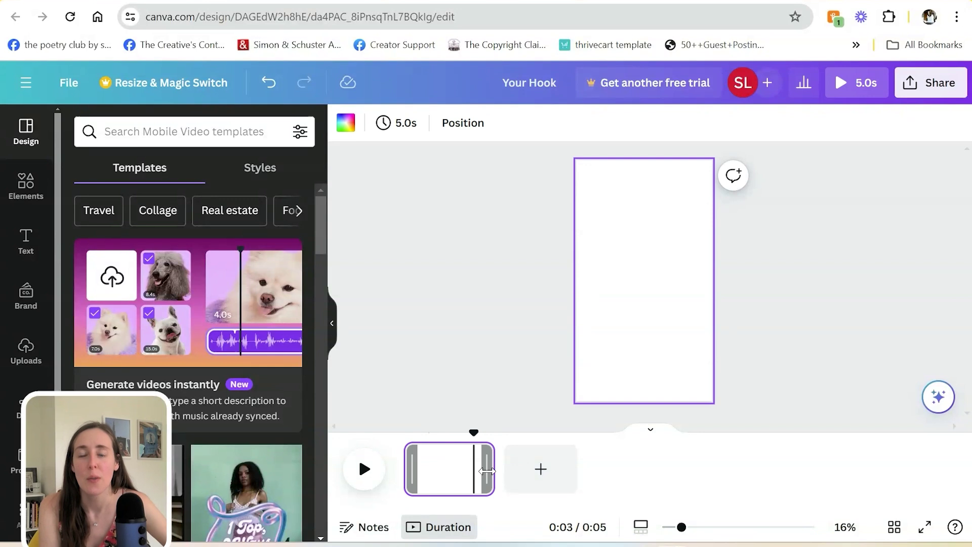
{"action": "left_click", "coordinate": [501, 382]}
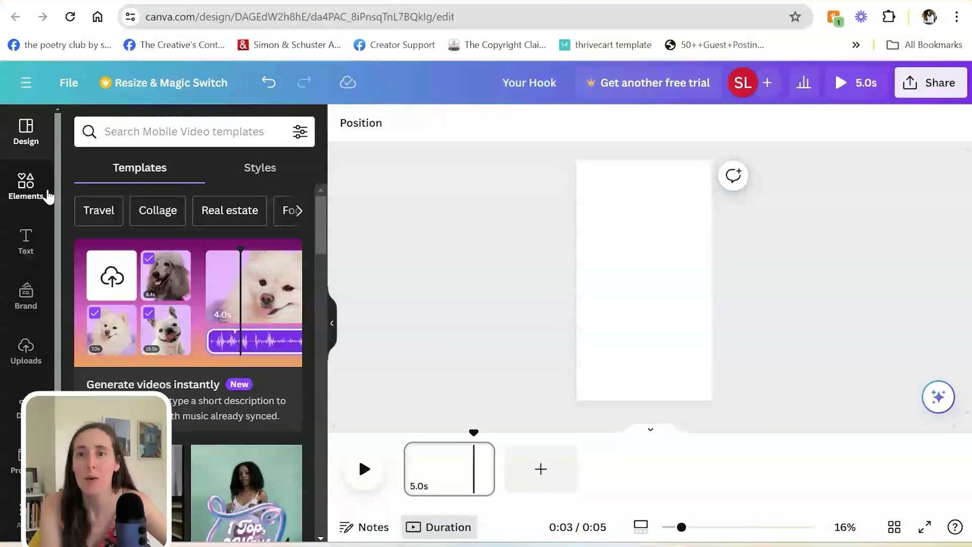
Step: Scroll through the video templates, then switch over to the Uploads library
{"action": "left_click", "coordinate": [25, 187]}
{"action": "left_click", "coordinate": [29, 141]}
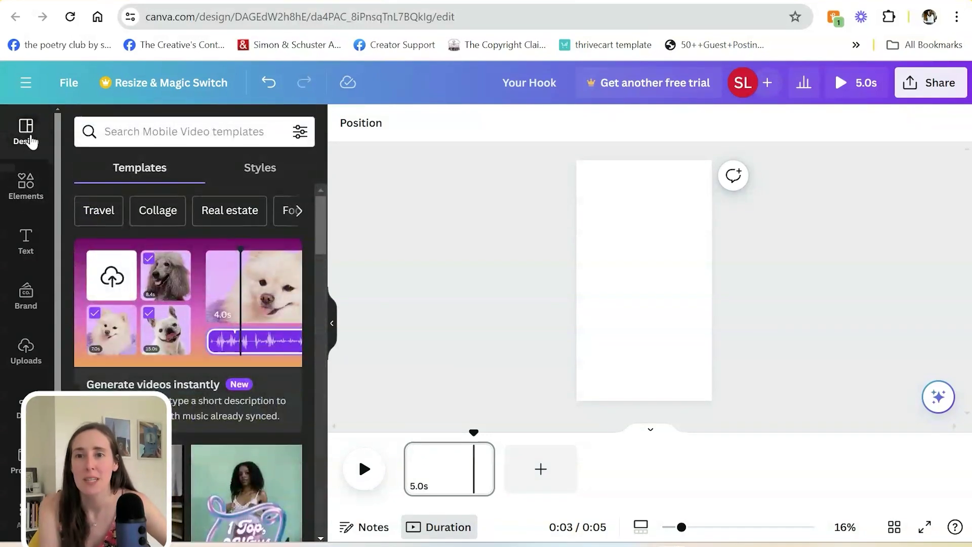
{"action": "scroll", "coordinate": [223, 343], "scroll_direction": "down", "scroll_amount": 5}
{"action": "scroll", "coordinate": [206, 413], "scroll_direction": "down", "scroll_amount": 3}
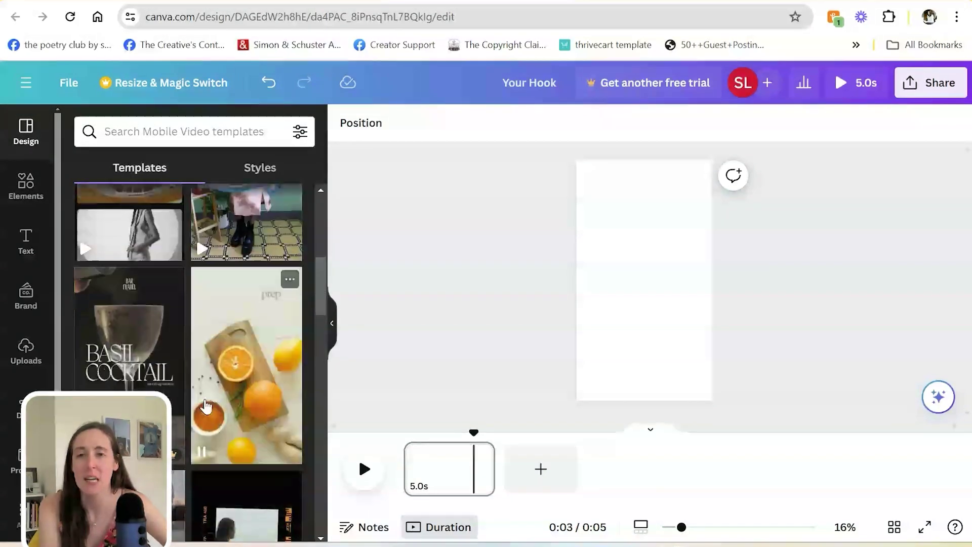
{"action": "scroll", "coordinate": [243, 405], "scroll_direction": "down", "scroll_amount": 3}
{"action": "scroll", "coordinate": [218, 424], "scroll_direction": "down", "scroll_amount": 8}
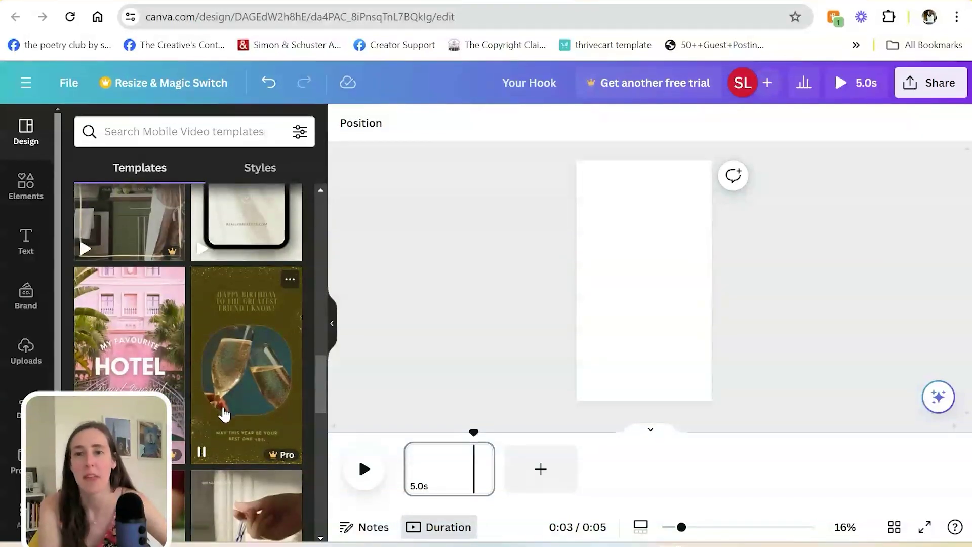
{"action": "scroll", "coordinate": [220, 409], "scroll_direction": "up", "scroll_amount": 10}
{"action": "scroll", "coordinate": [219, 405], "scroll_direction": "up", "scroll_amount": 5}
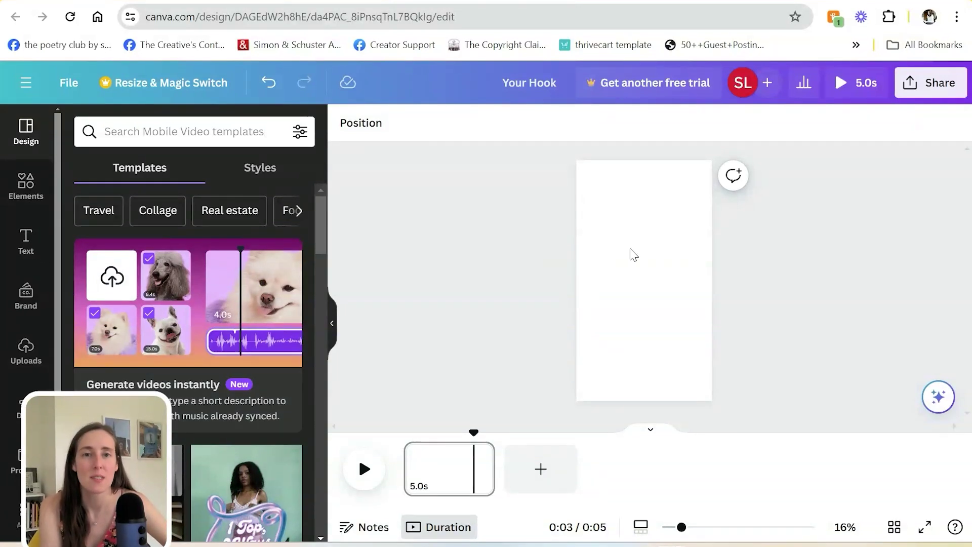
{"action": "left_click", "coordinate": [28, 246]}
{"action": "left_click", "coordinate": [27, 348]}
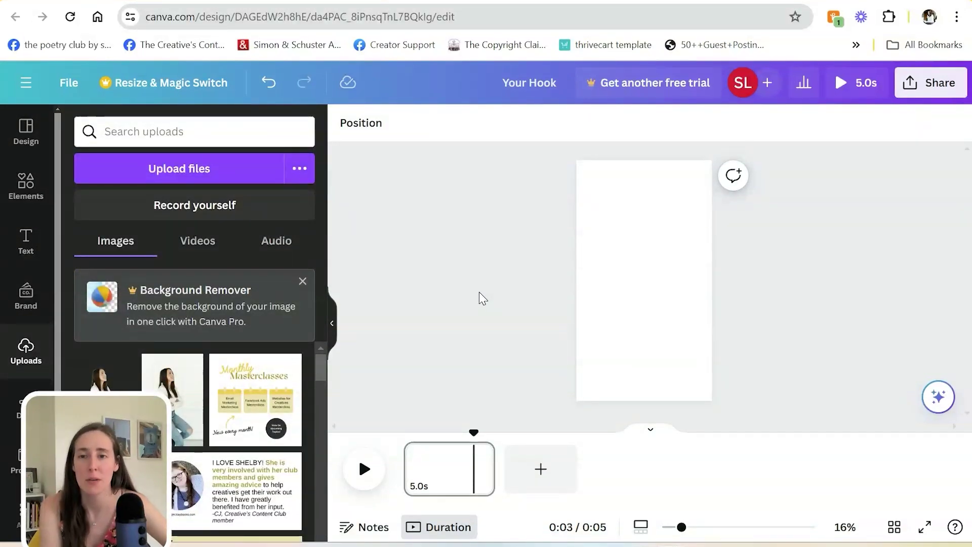
Step: Clear the mockups element search and rerun the recent 'sci fi' search
{"action": "left_click", "coordinate": [35, 204]}
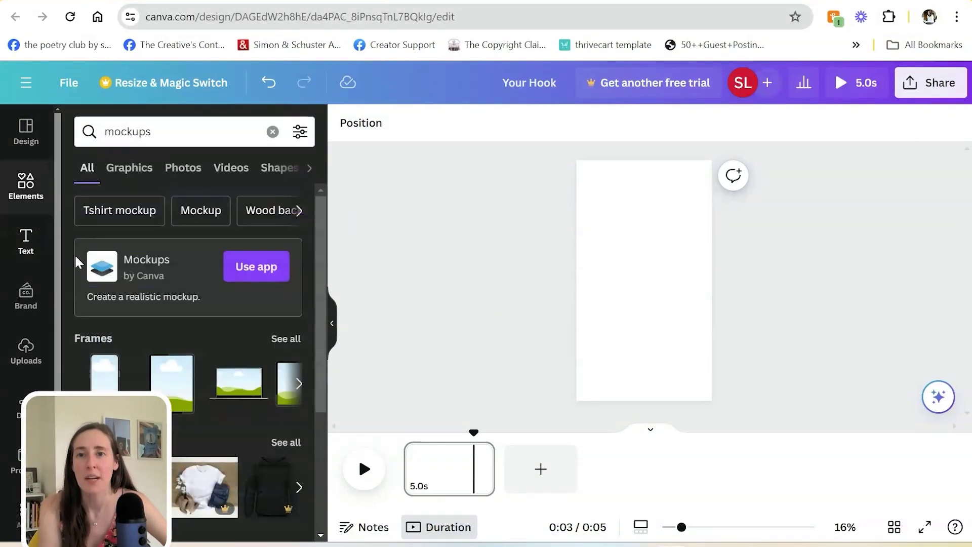
{"action": "left_click", "coordinate": [274, 131]}
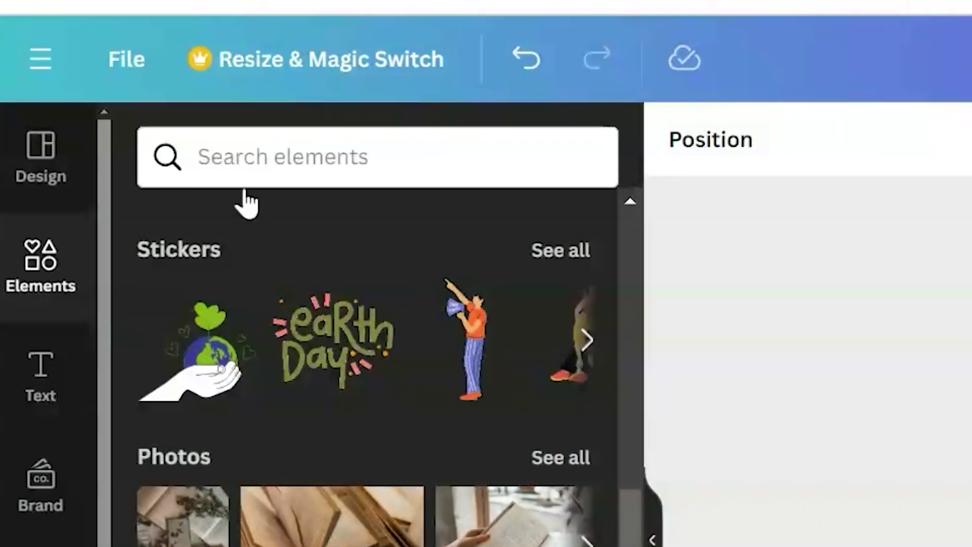
{"action": "left_click", "coordinate": [241, 159]}
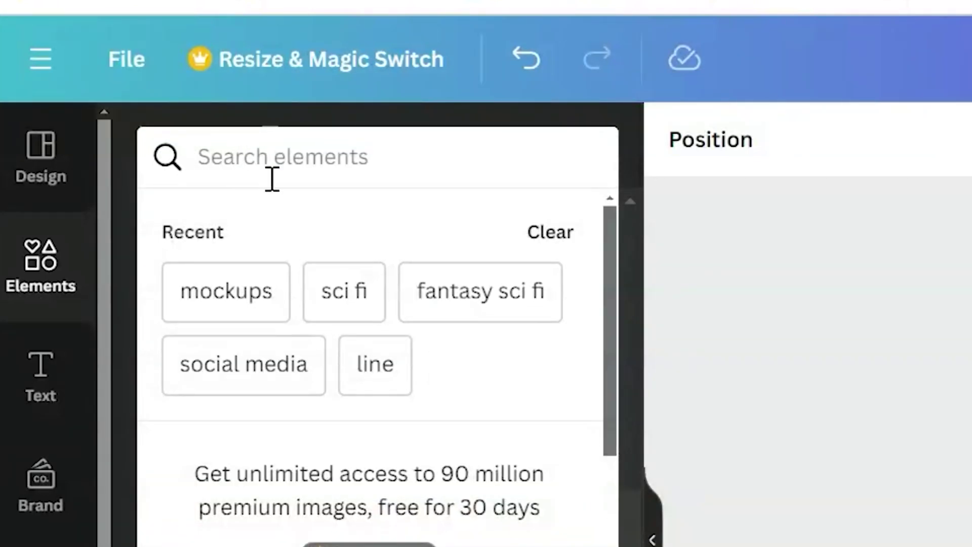
{"action": "left_click", "coordinate": [372, 303]}
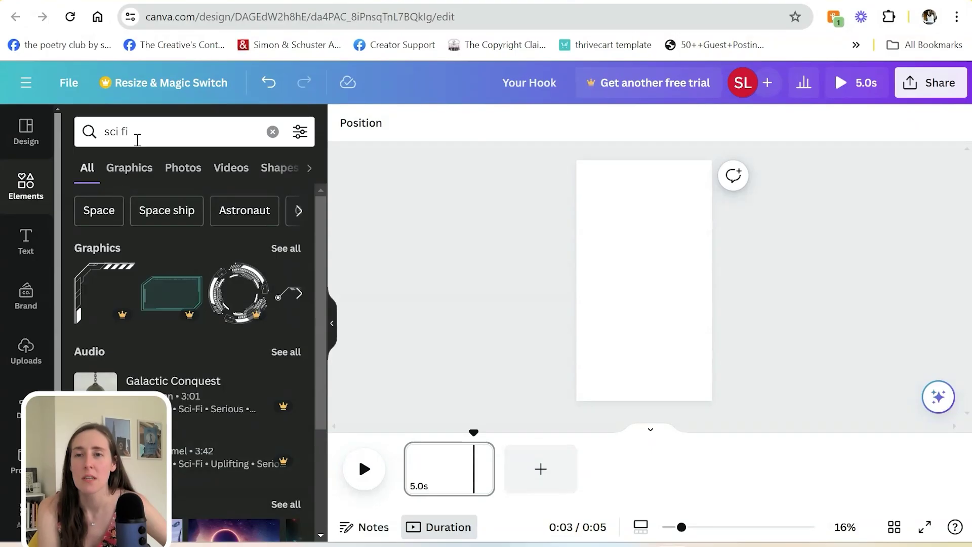
Step: Browse the sci fi Graphics and Videos results, then settle on the Photos results
{"action": "left_click", "coordinate": [129, 170]}
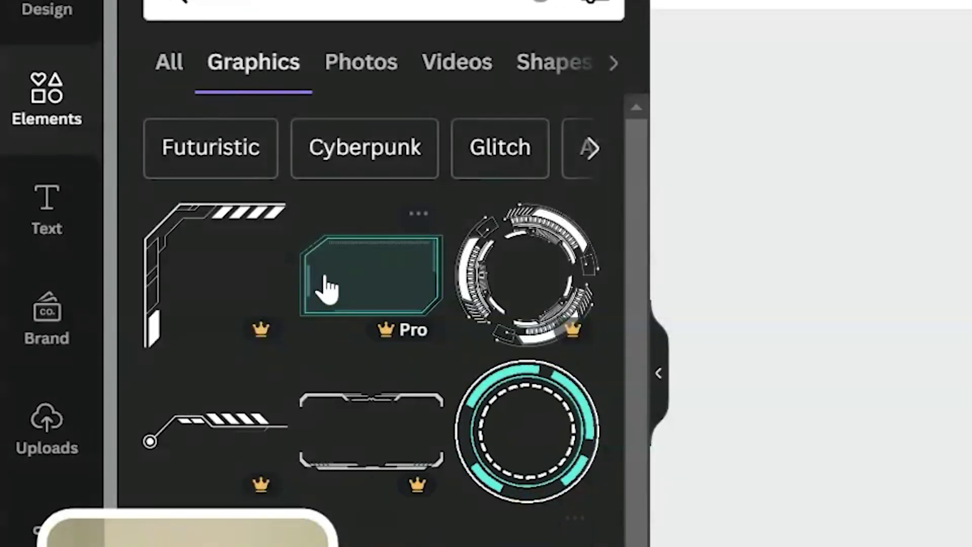
{"action": "left_click", "coordinate": [356, 84]}
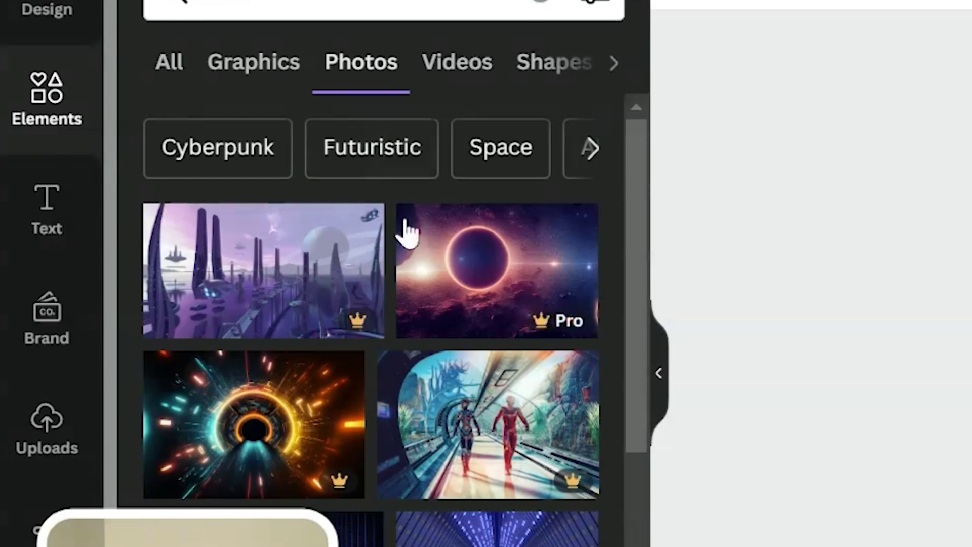
{"action": "left_click", "coordinate": [438, 71]}
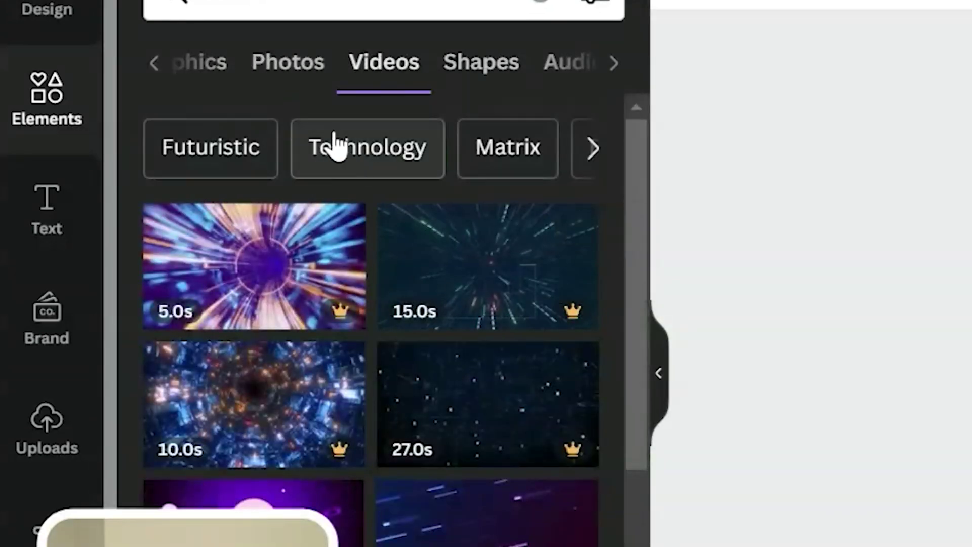
{"action": "scroll", "coordinate": [358, 325], "scroll_direction": "down", "scroll_amount": 3}
{"action": "scroll", "coordinate": [366, 306], "scroll_direction": "up", "scroll_amount": 3}
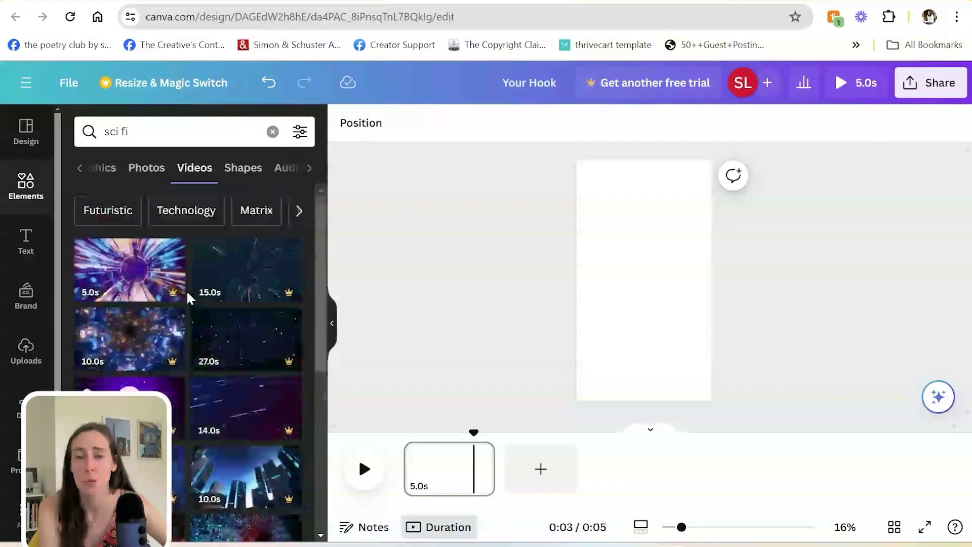
{"action": "left_click", "coordinate": [147, 173]}
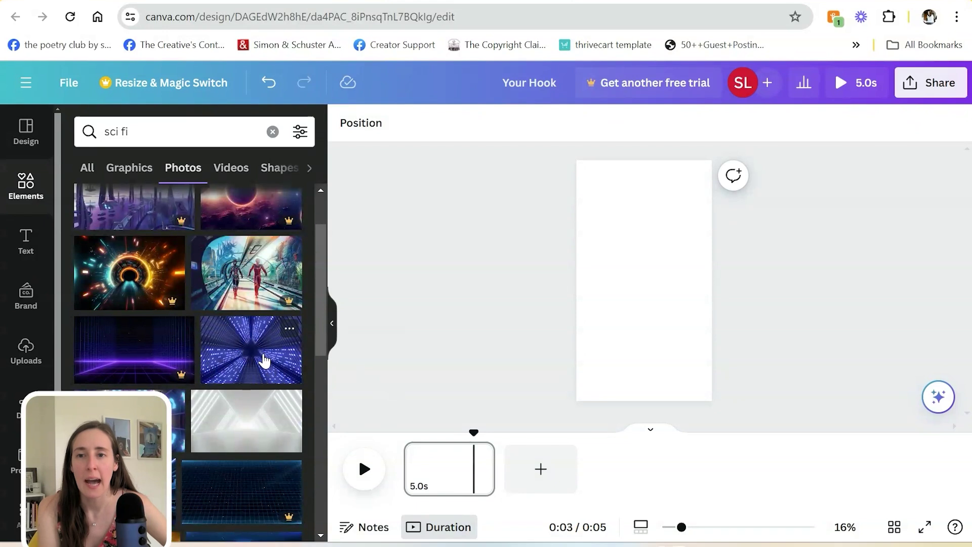
Step: Fill page one with the blue tunnel photo rotated 90°, trim it to 1.0s, and add a blank page
{"action": "left_click", "coordinate": [265, 361]}
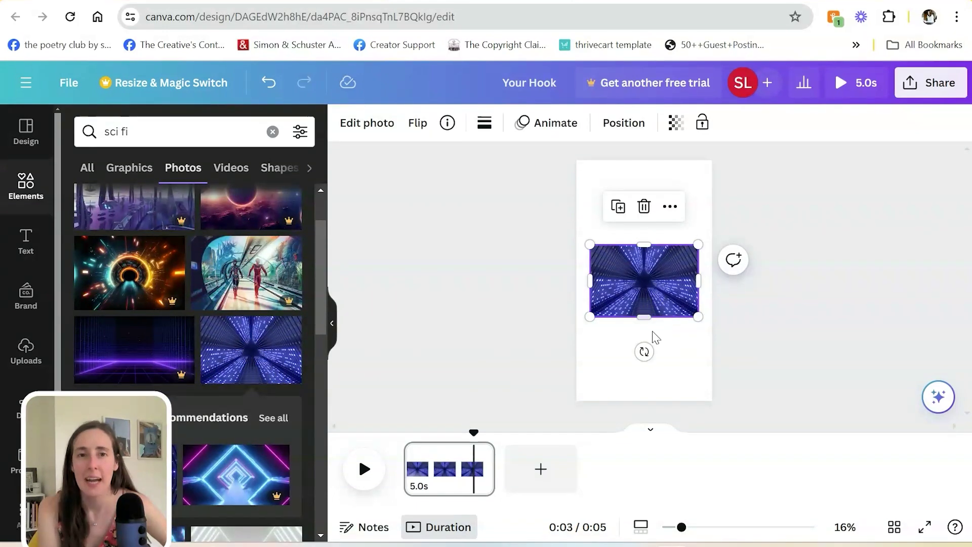
{"action": "left_click_drag", "start_coordinate": [645, 350], "coordinate": [645, 391]}
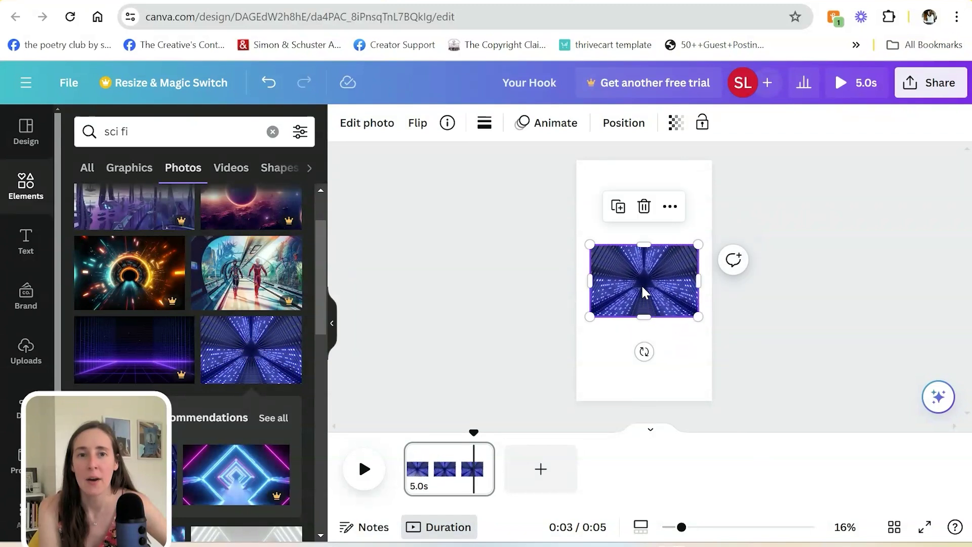
{"action": "left_click_drag", "start_coordinate": [645, 293], "coordinate": [630, 210]}
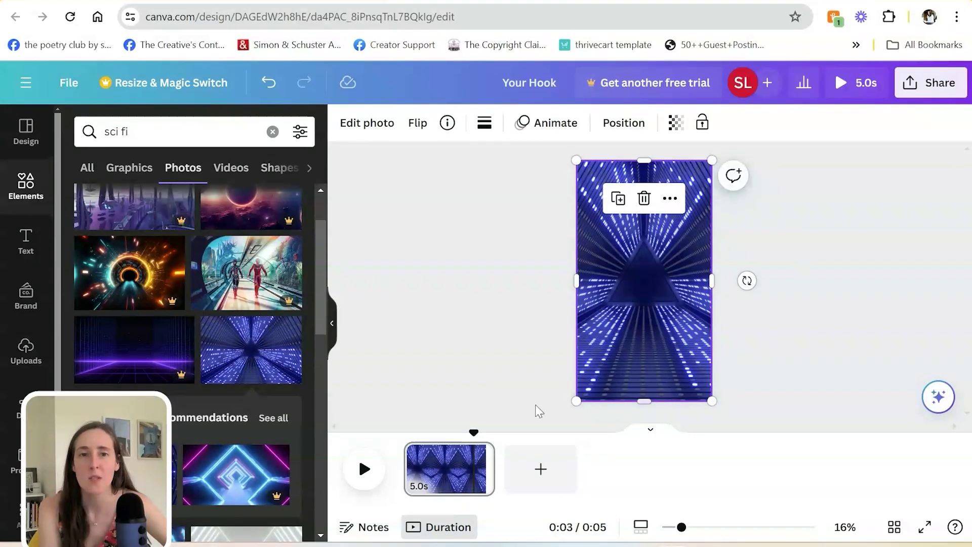
{"action": "left_click", "coordinate": [522, 334]}
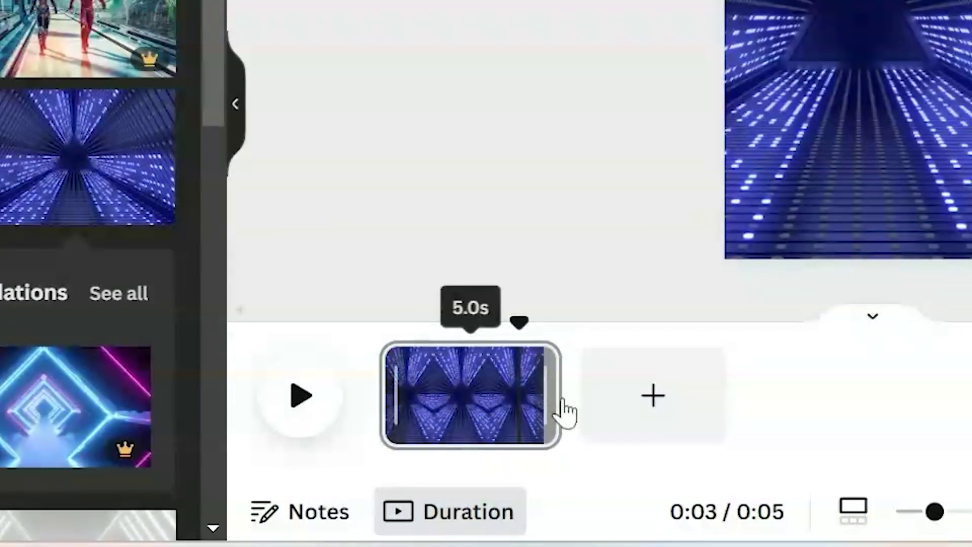
{"action": "left_click_drag", "start_coordinate": [555, 397], "coordinate": [412, 409]}
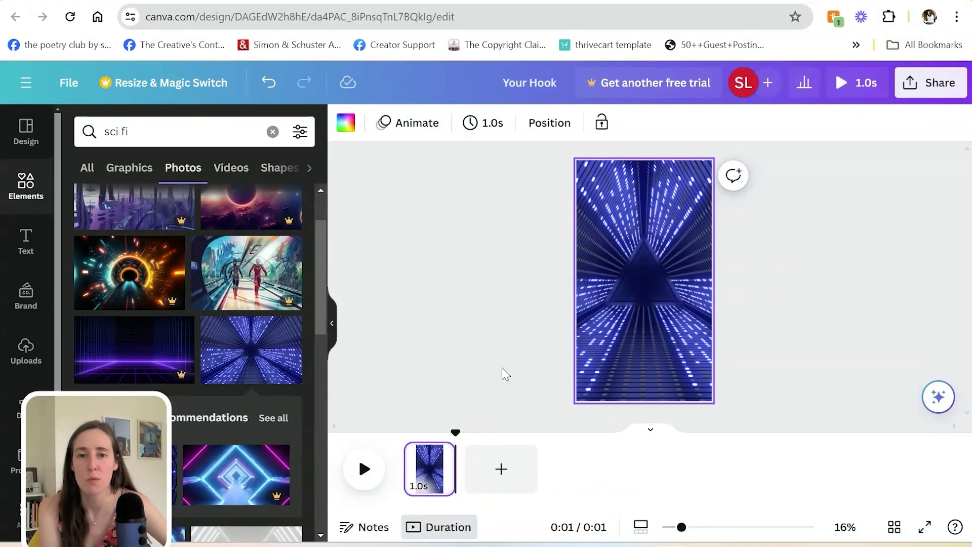
{"action": "left_click", "coordinate": [498, 475]}
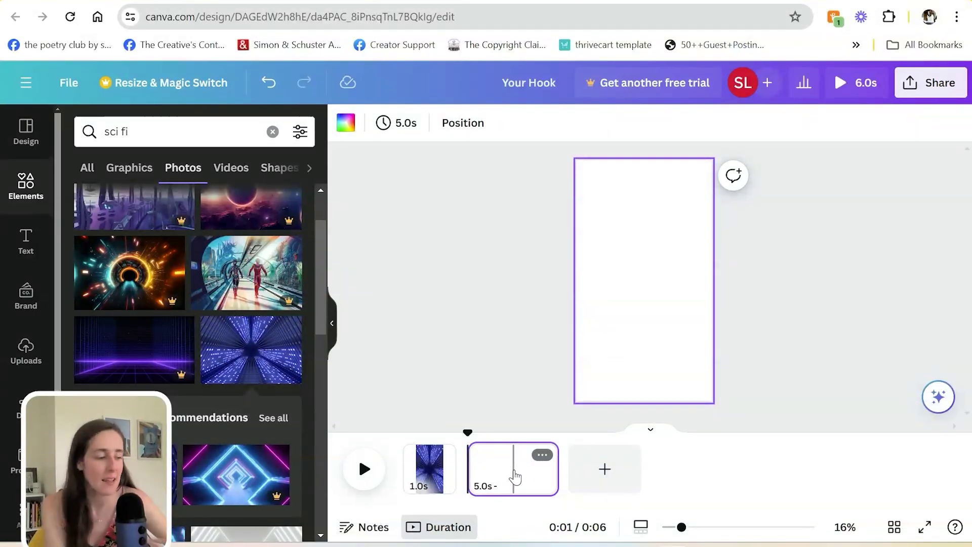
Step: Delete the unwanted blank page and duplicate page 1 as a second page
{"action": "key", "text": "Delete"}
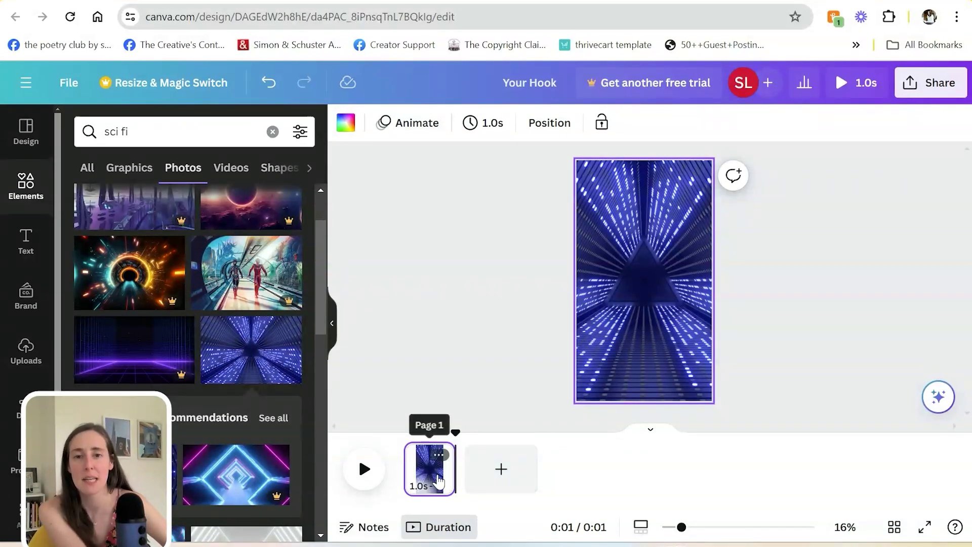
{"action": "left_click", "coordinate": [439, 456]}
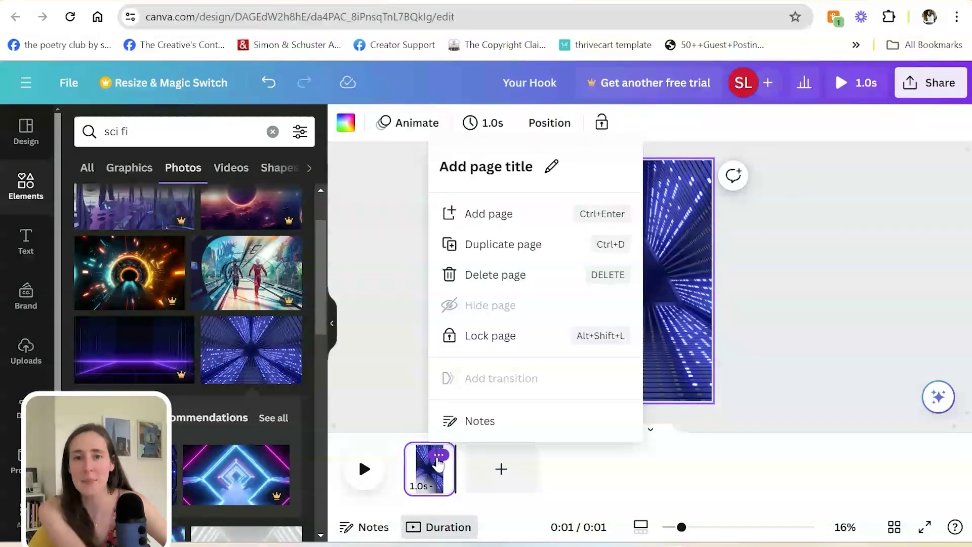
{"action": "left_click", "coordinate": [502, 247]}
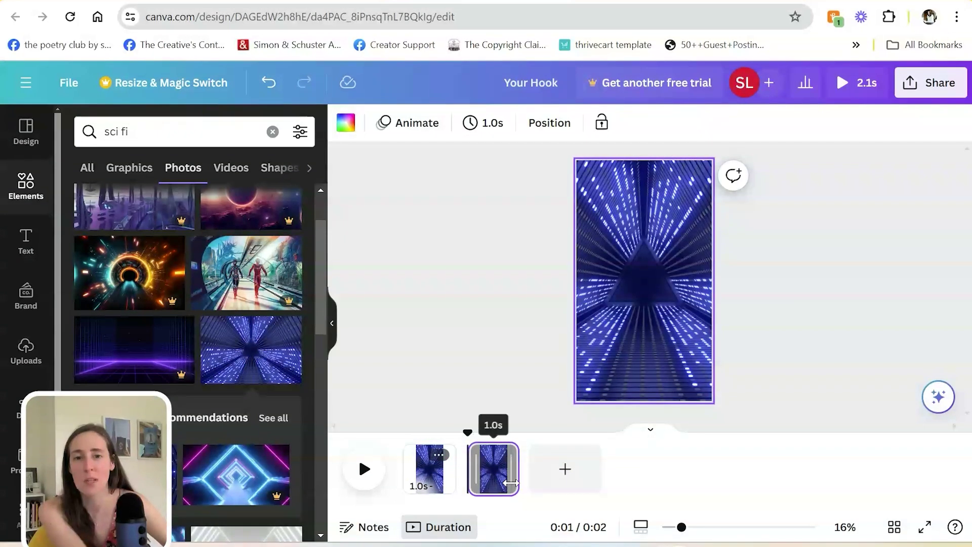
Step: Remove the tunnel photo from page 2 so the page is blank
{"action": "left_click", "coordinate": [661, 337]}
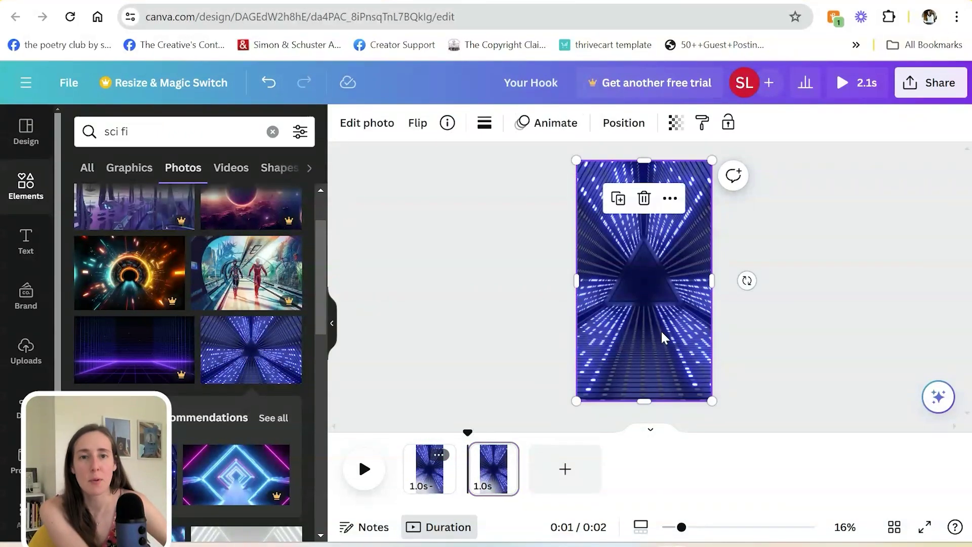
{"action": "key", "text": "Delete"}
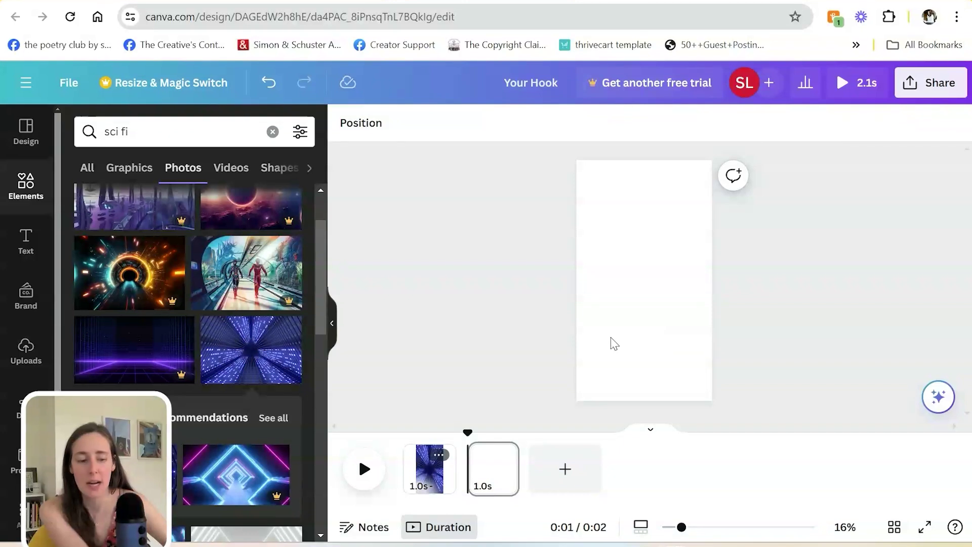
{"action": "left_click", "coordinate": [267, 87]}
{"action": "left_click", "coordinate": [615, 237]}
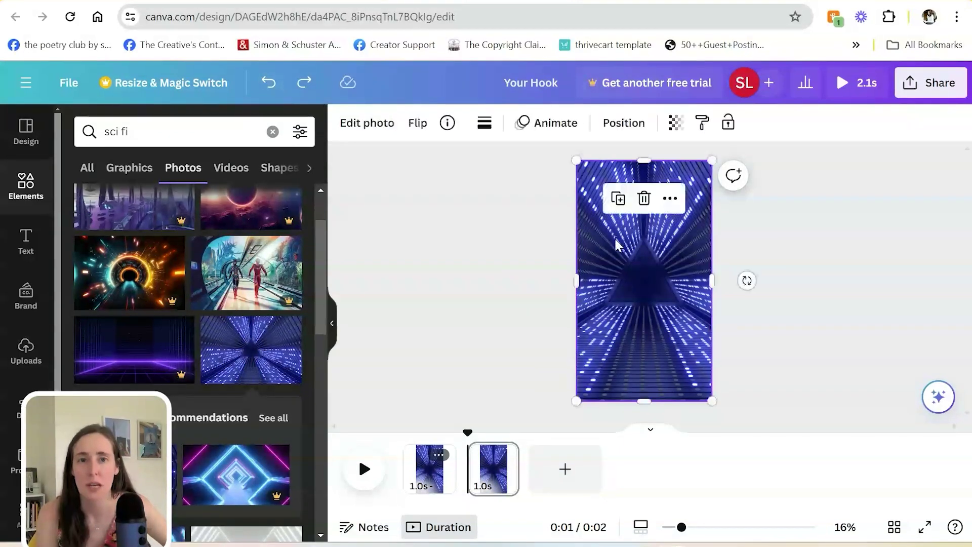
{"action": "left_click", "coordinate": [643, 199]}
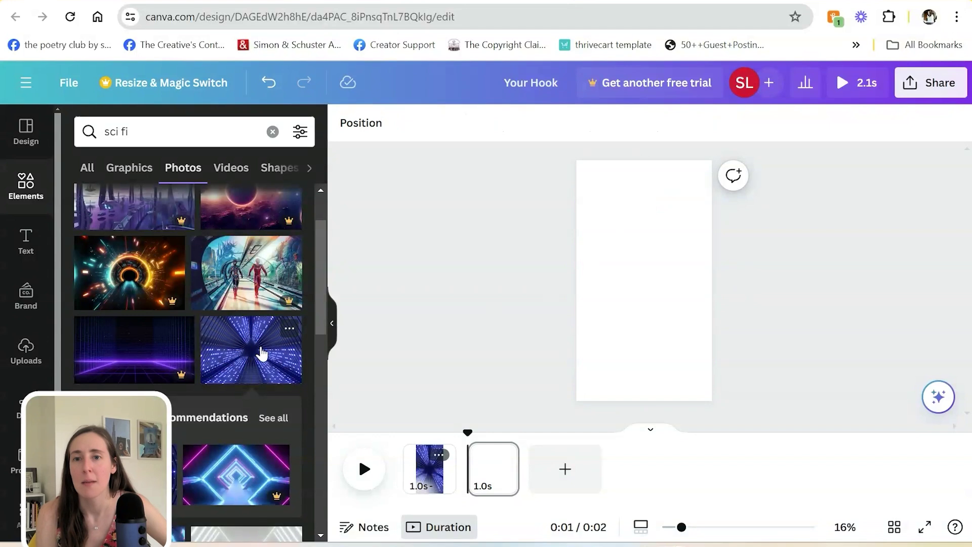
{"action": "scroll", "coordinate": [262, 363], "scroll_direction": "up", "scroll_amount": 3}
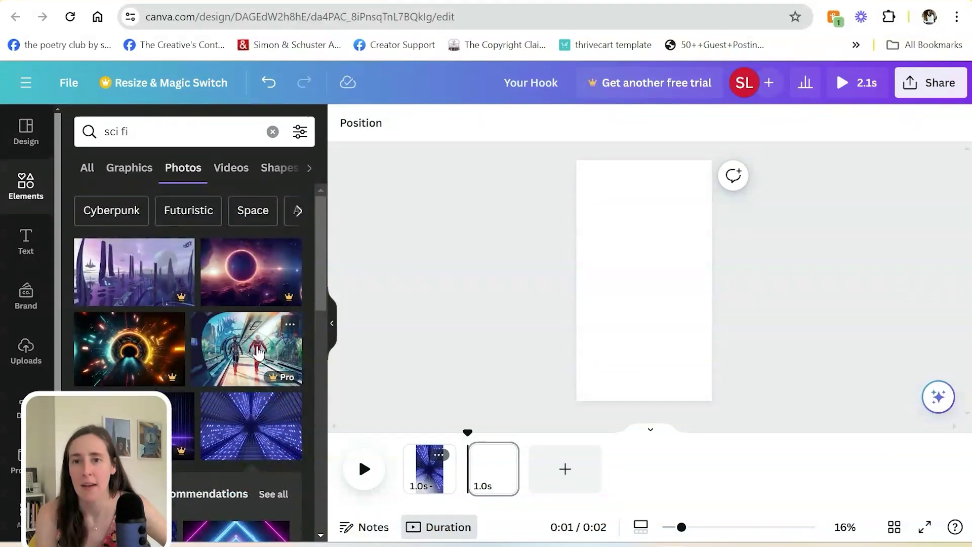
{"action": "scroll", "coordinate": [249, 337], "scroll_direction": "down", "scroll_amount": 5}
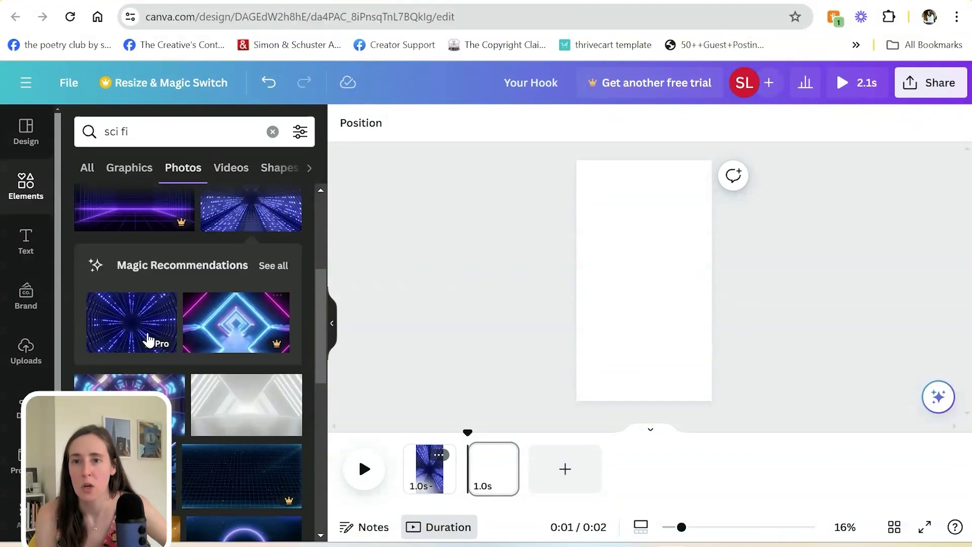
Step: Add the white tunnel photo to page 2 and resize it to fill the page
{"action": "left_click", "coordinate": [245, 403]}
{"action": "left_click_drag", "start_coordinate": [687, 311], "coordinate": [838, 430]}
{"action": "left_click_drag", "start_coordinate": [653, 349], "coordinate": [615, 338]}
{"action": "left_click_drag", "start_coordinate": [692, 256], "coordinate": [684, 160]}
{"action": "left_click_drag", "start_coordinate": [679, 302], "coordinate": [623, 295]}
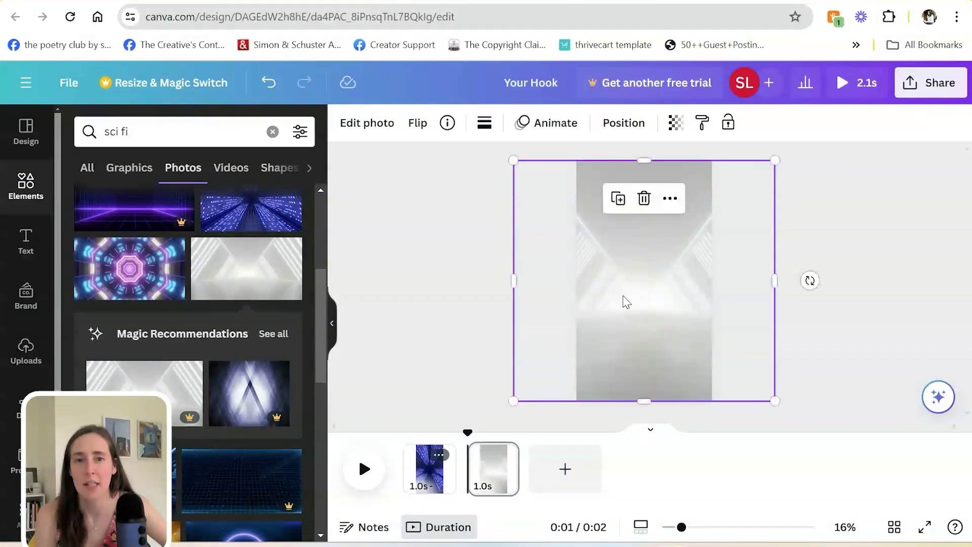
{"action": "left_click", "coordinate": [427, 322]}
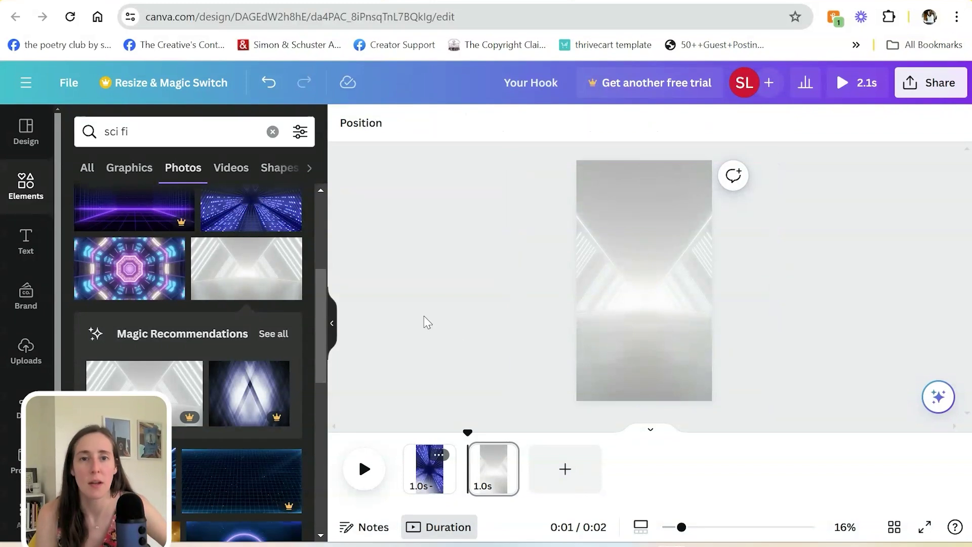
Step: Duplicate page 2 as a third page and remove its photo
{"action": "left_click", "coordinate": [502, 455]}
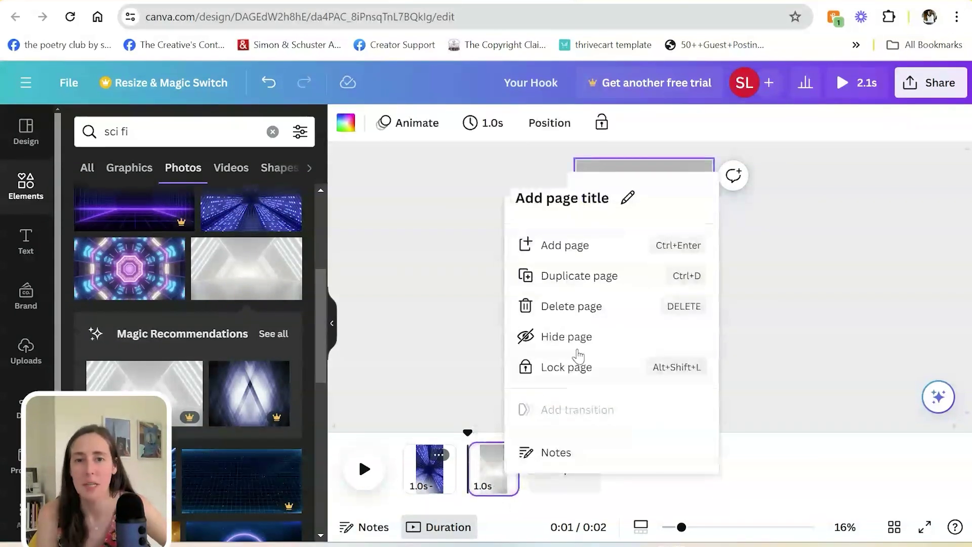
{"action": "left_click", "coordinate": [565, 284]}
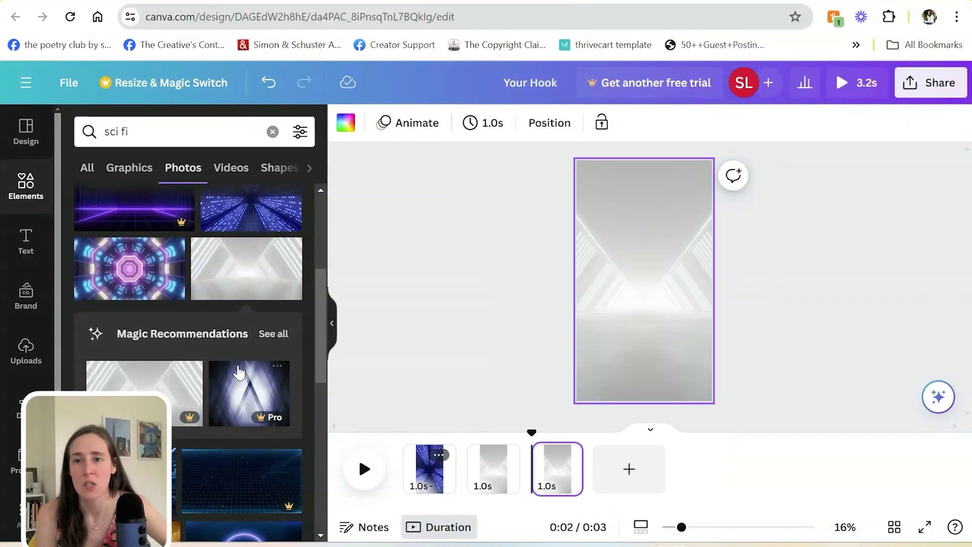
{"action": "scroll", "coordinate": [215, 377], "scroll_direction": "down", "scroll_amount": 2}
{"action": "left_click", "coordinate": [662, 282]}
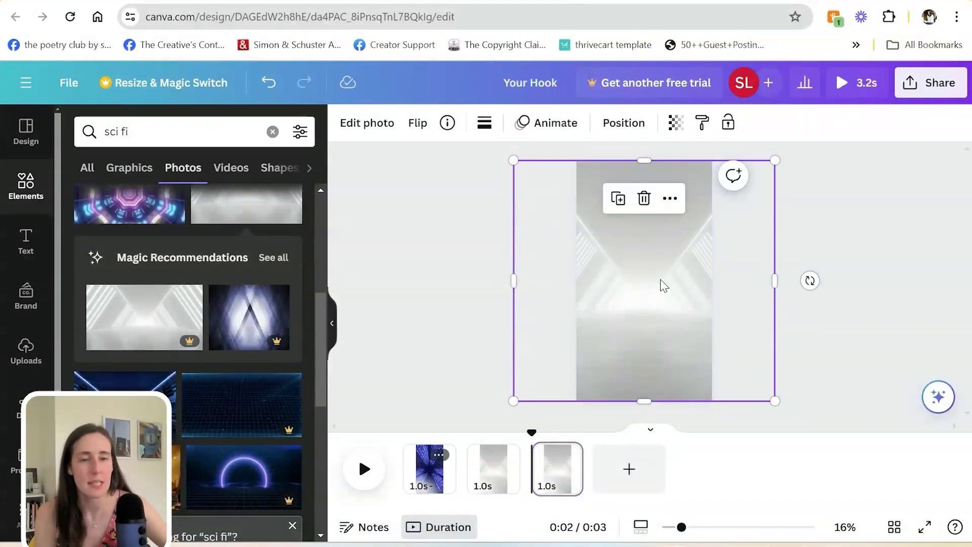
{"action": "key", "text": "Delete"}
Step: Add the lit corridor photo to page 3 and stretch it to cover the page
{"action": "scroll", "coordinate": [217, 370], "scroll_direction": "down", "scroll_amount": 2}
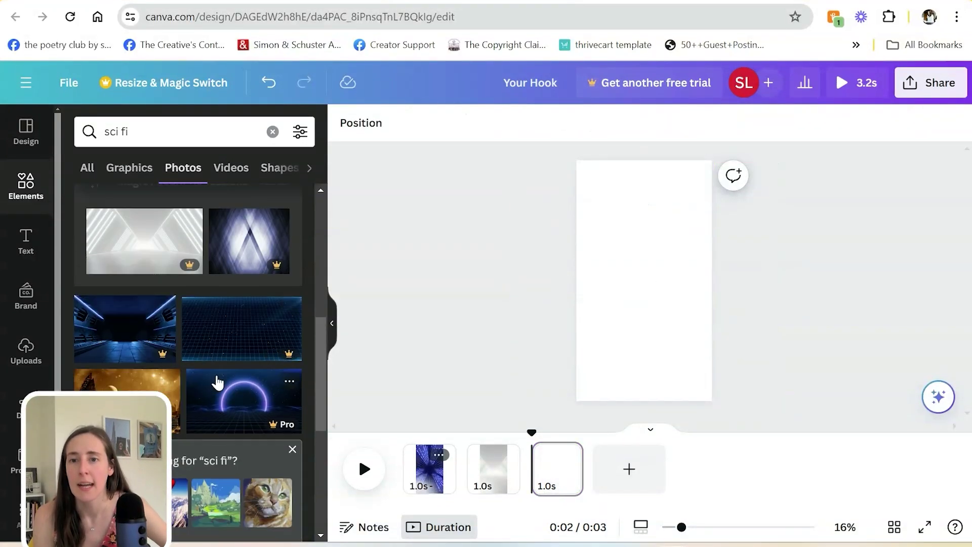
{"action": "scroll", "coordinate": [217, 375], "scroll_direction": "down", "scroll_amount": 2}
{"action": "scroll", "coordinate": [217, 377], "scroll_direction": "down", "scroll_amount": 5}
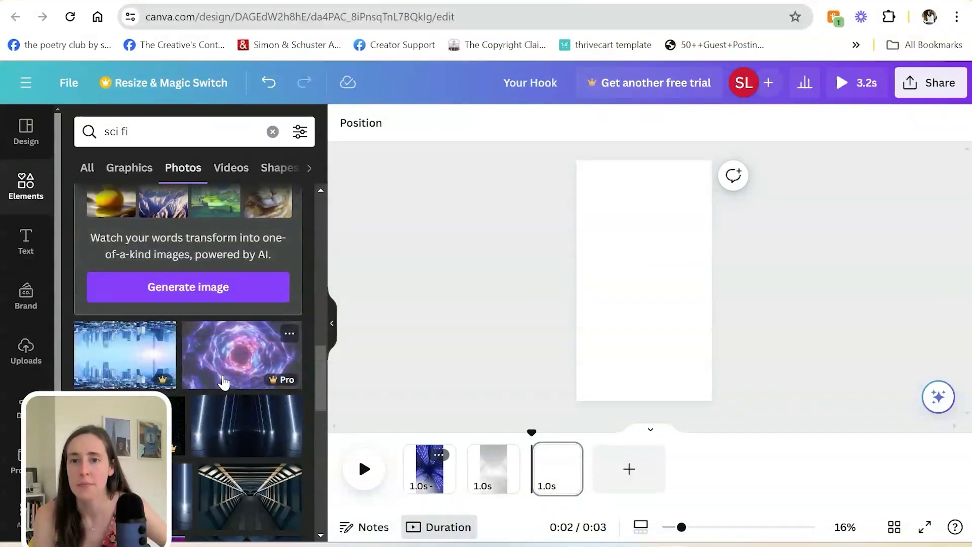
{"action": "left_click", "coordinate": [258, 361]}
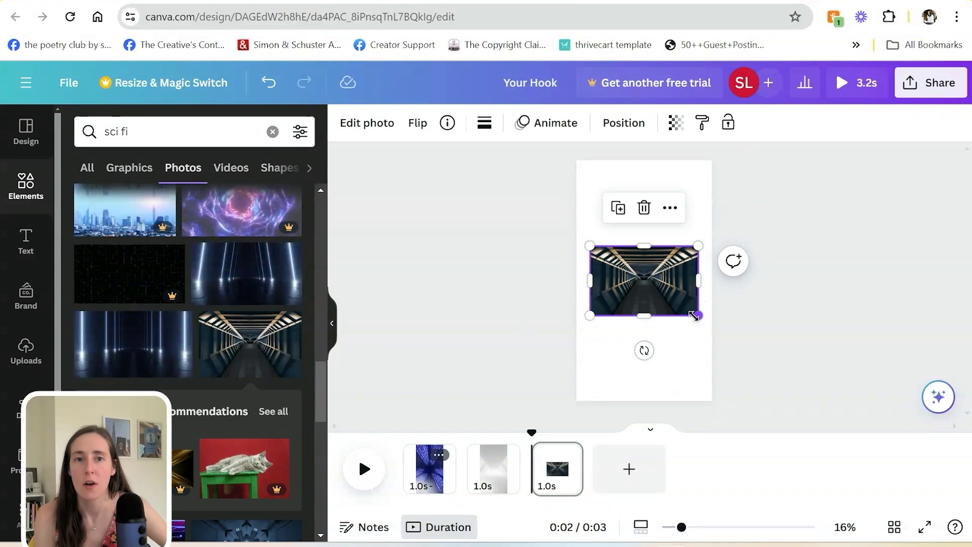
{"action": "left_click_drag", "start_coordinate": [694, 315], "coordinate": [828, 399]}
{"action": "left_click_drag", "start_coordinate": [627, 347], "coordinate": [588, 339]}
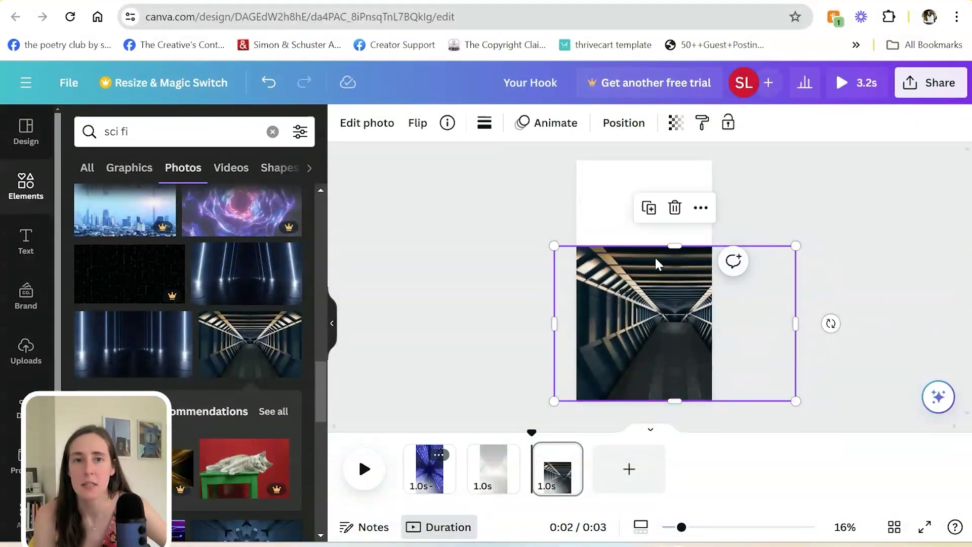
{"action": "left_click_drag", "start_coordinate": [666, 250], "coordinate": [653, 161]}
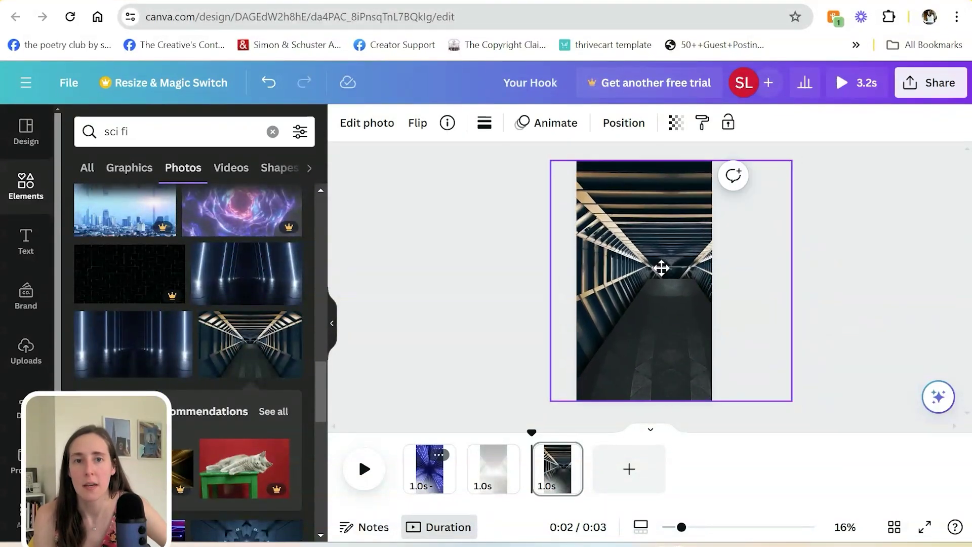
{"action": "left_click_drag", "start_coordinate": [661, 267], "coordinate": [636, 266]}
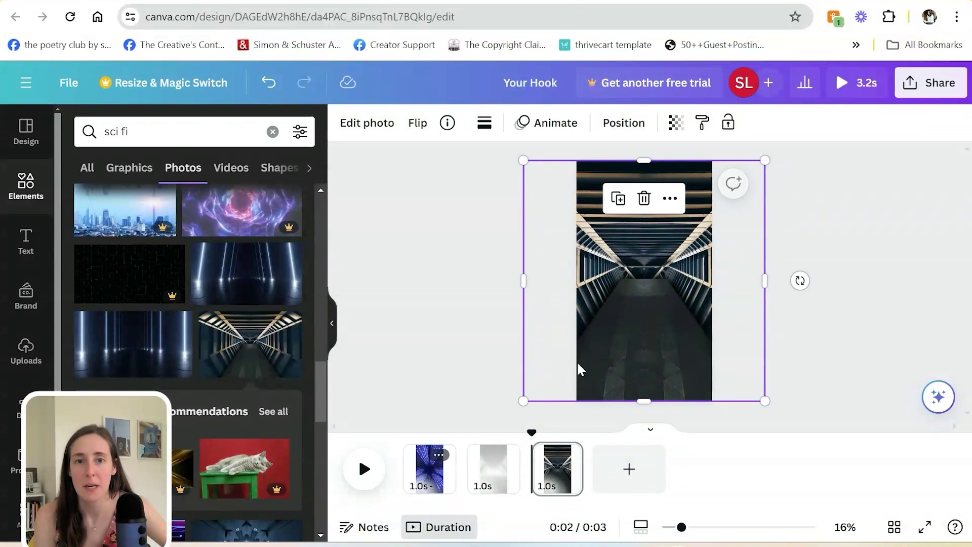
{"action": "left_click", "coordinate": [431, 378]}
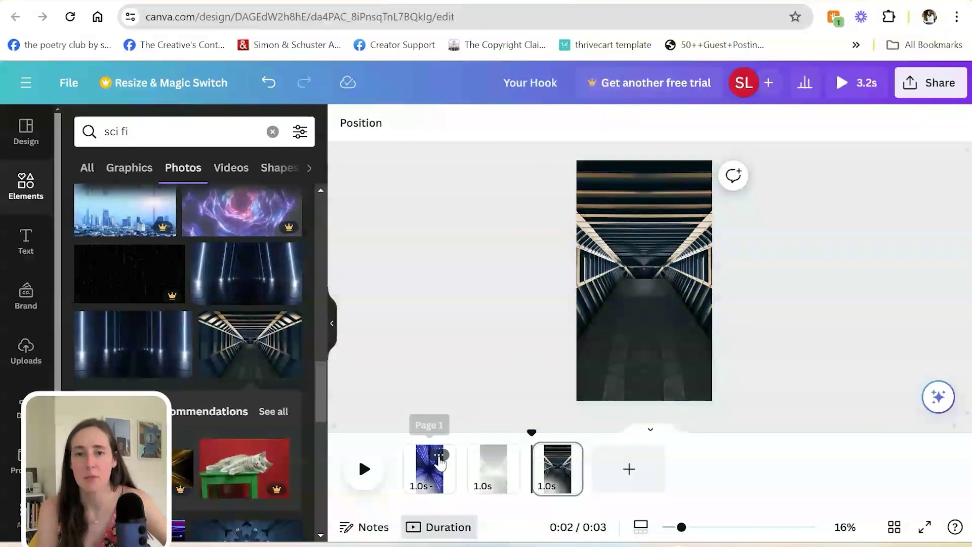
Step: Rewind the timeline to the start of page 1 and select its tunnel photo
{"action": "left_click", "coordinate": [430, 474]}
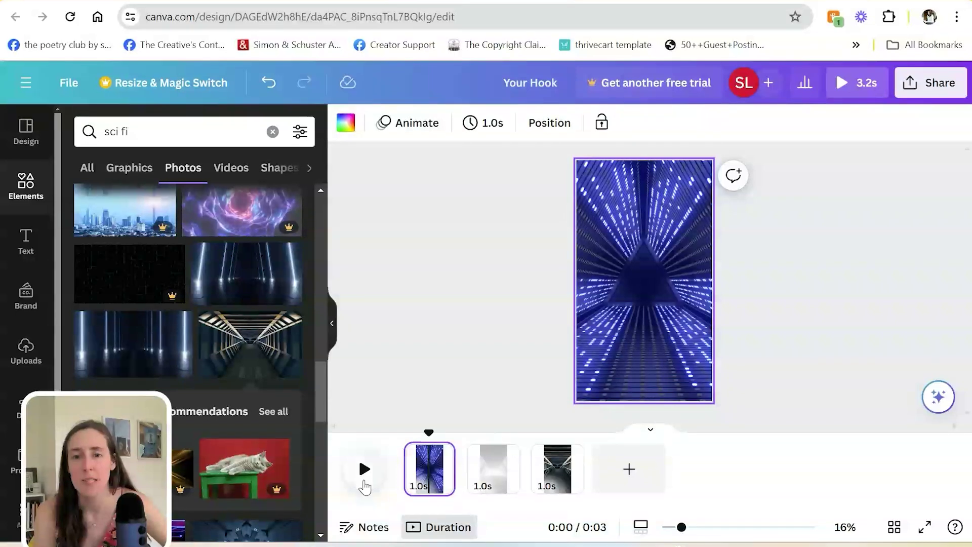
{"action": "left_click_drag", "start_coordinate": [428, 428], "coordinate": [400, 426]}
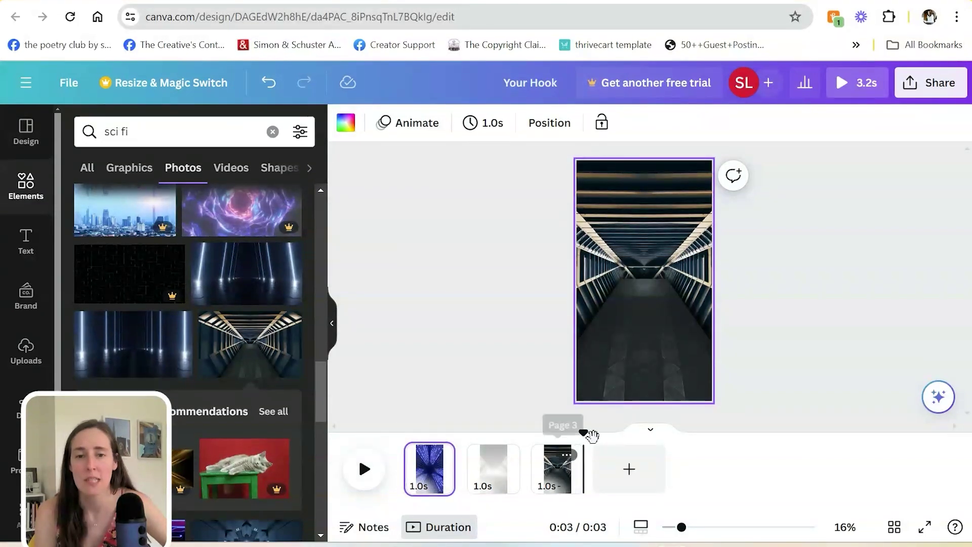
{"action": "left_click_drag", "start_coordinate": [587, 433], "coordinate": [404, 433]}
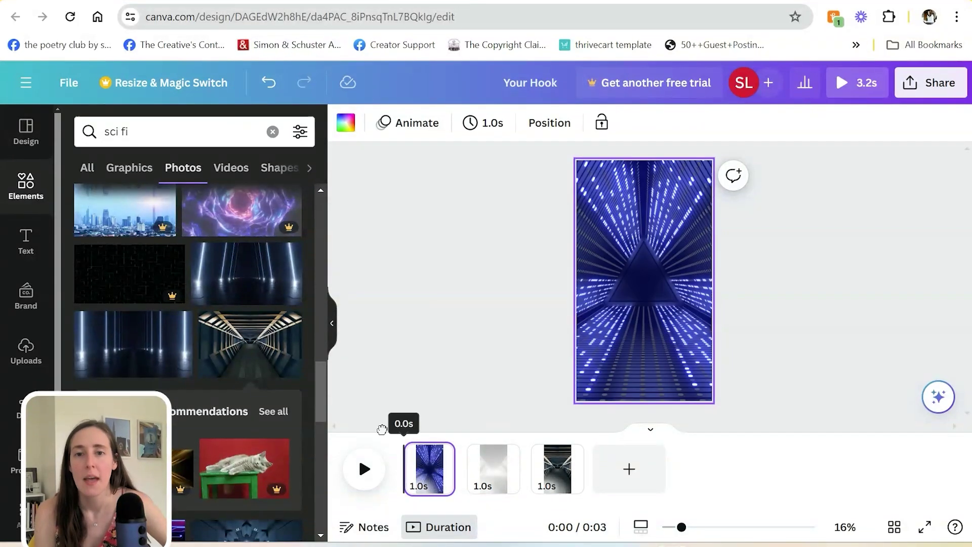
{"action": "left_click", "coordinate": [611, 274]}
Step: Add a size-50 text box reading 'Would you read a book with this aesthetic?'
{"action": "key", "text": "t"}
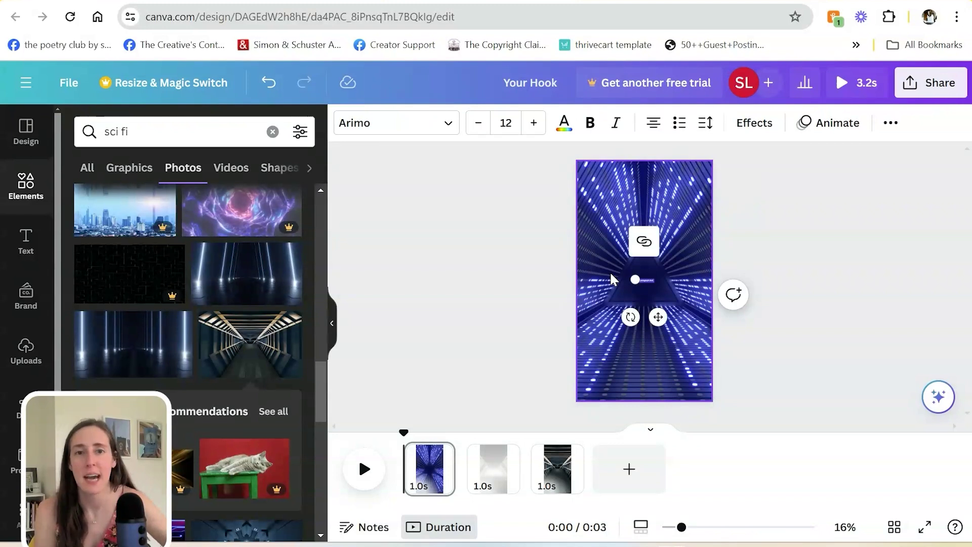
{"action": "left_click", "coordinate": [513, 121]}
{"action": "type", "text": "5"}
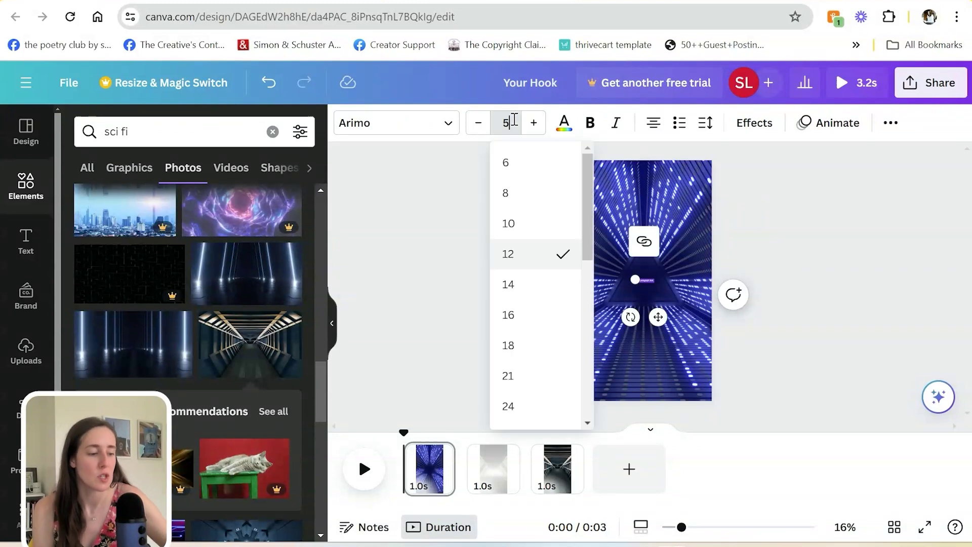
{"action": "type", "text": "0"}
{"action": "key", "text": "Return"}
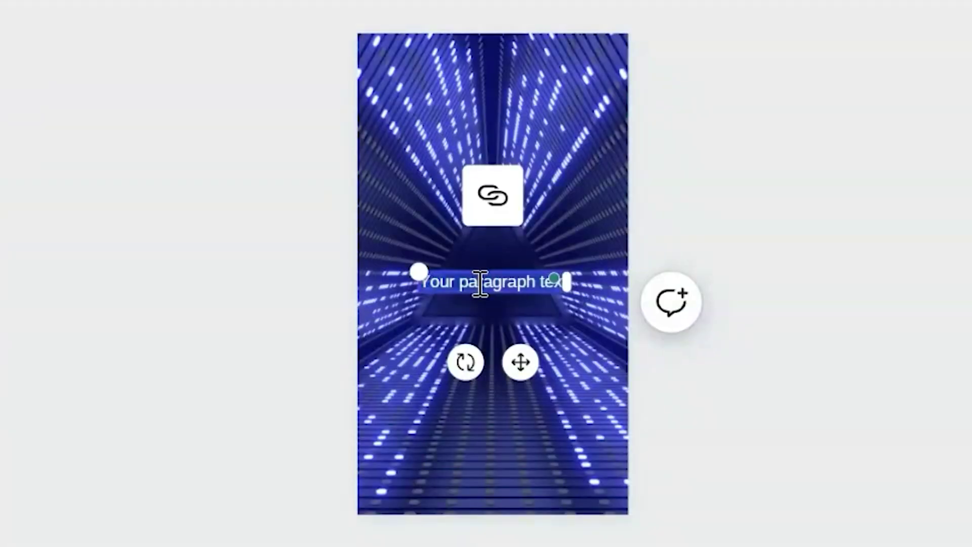
{"action": "type", "text": "Would you read a book with this aesthetic?"}
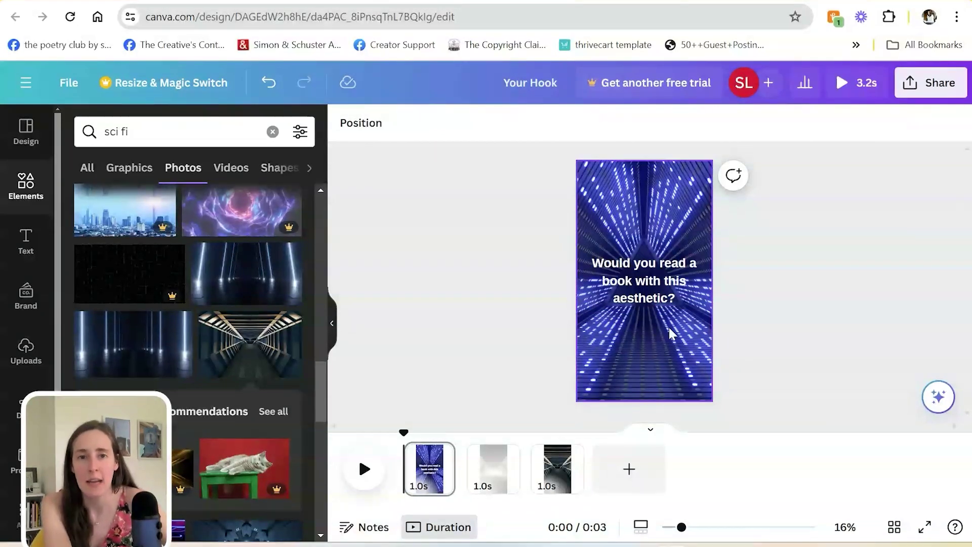
Step: Copy the hook text onto page 2 and make it black on the grey slide
{"action": "left_click", "coordinate": [664, 284]}
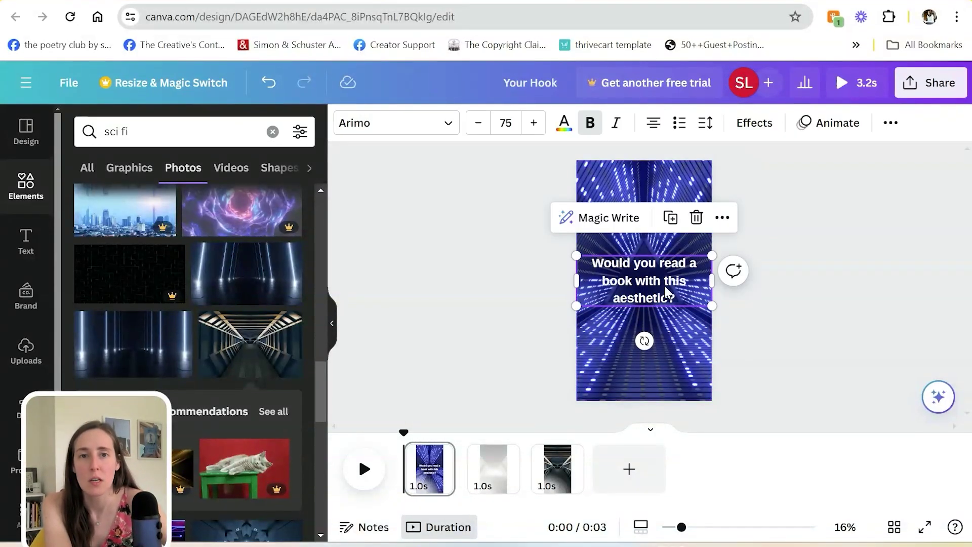
{"action": "right_click", "coordinate": [664, 284]}
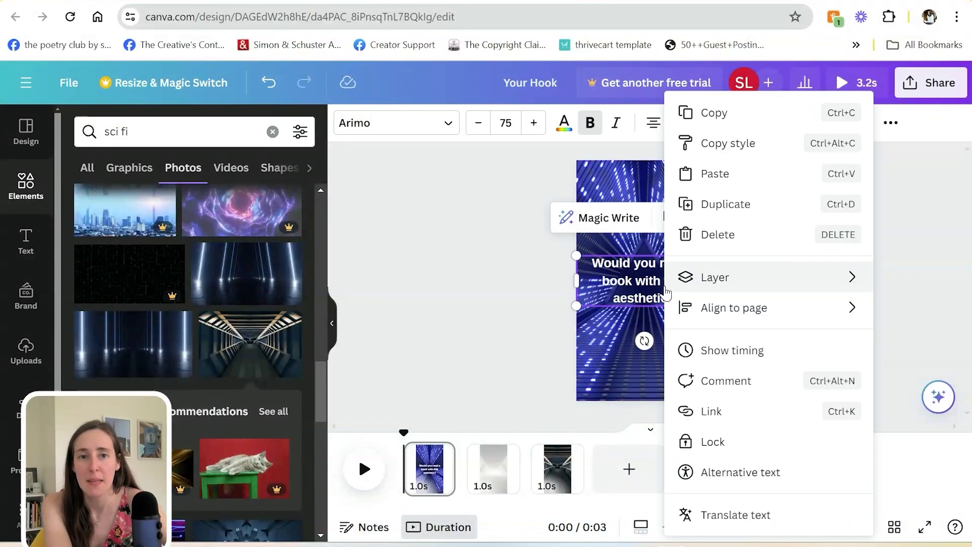
{"action": "left_click", "coordinate": [723, 121]}
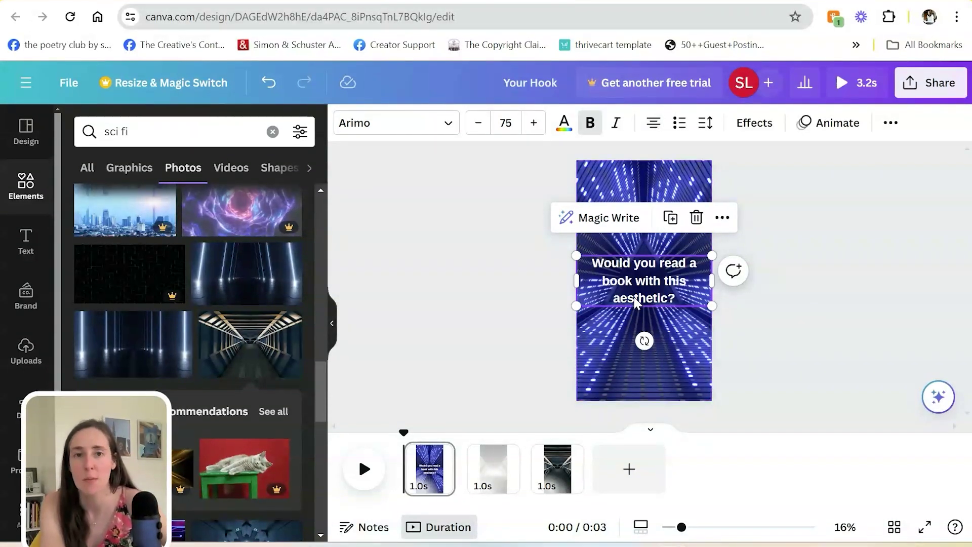
{"action": "left_click", "coordinate": [491, 473]}
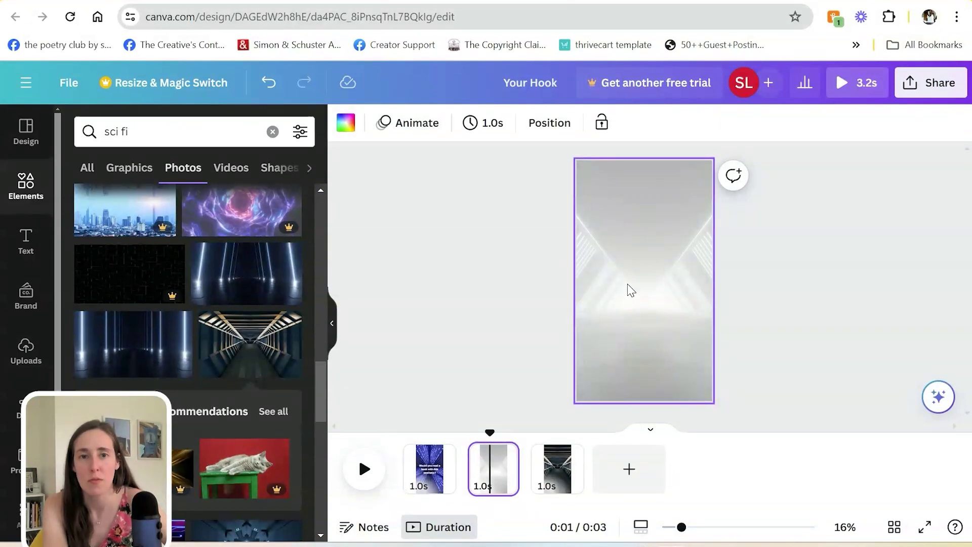
{"action": "key", "text": "ctrl+v"}
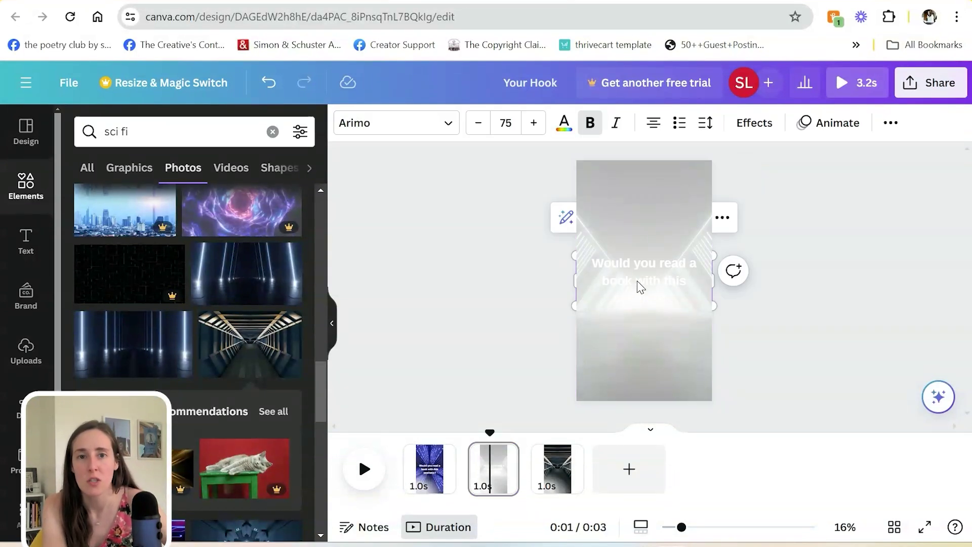
{"action": "left_click", "coordinate": [564, 122]}
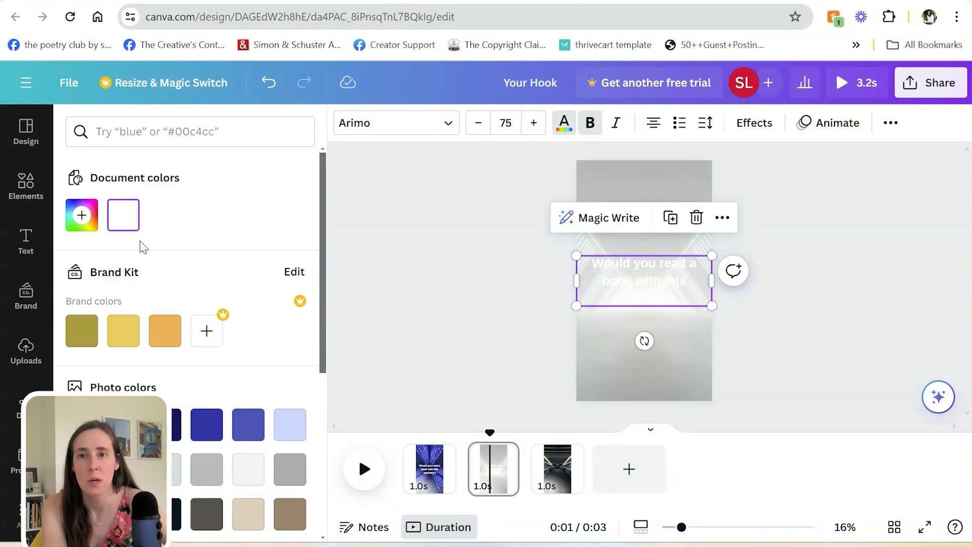
{"action": "left_click", "coordinate": [176, 514]}
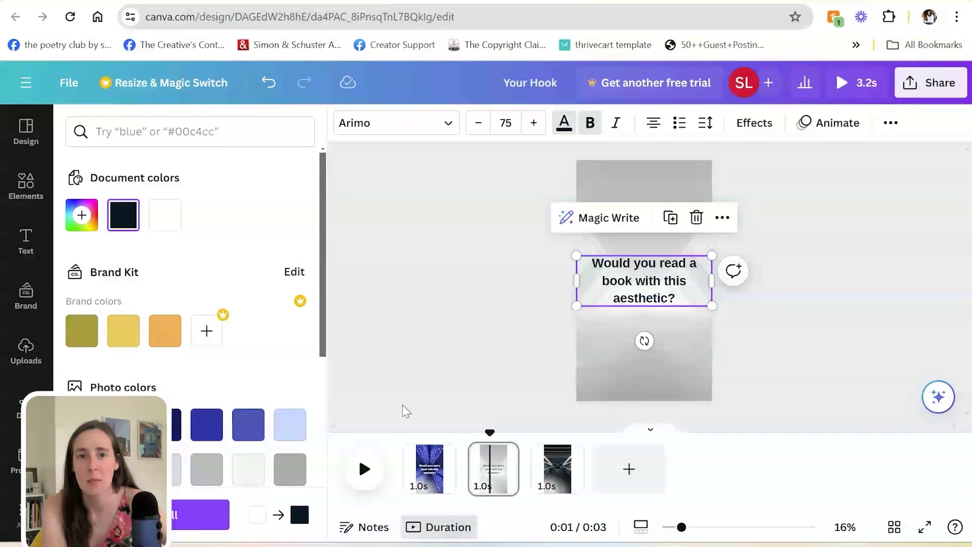
{"action": "left_click", "coordinate": [450, 335]}
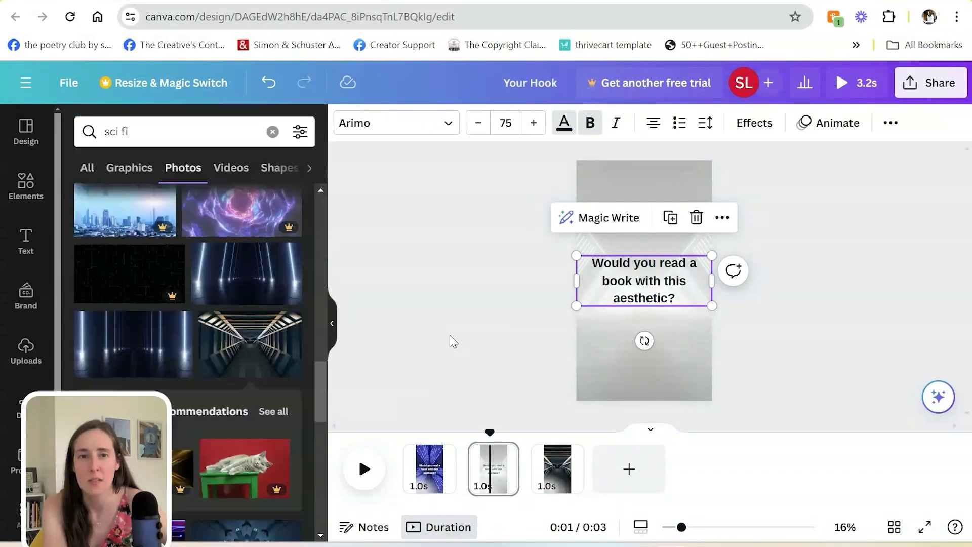
Step: Paste the hook text onto page 3, then check the hook on page 1
{"action": "left_click", "coordinate": [557, 468]}
{"action": "key", "text": "ctrl+v"}
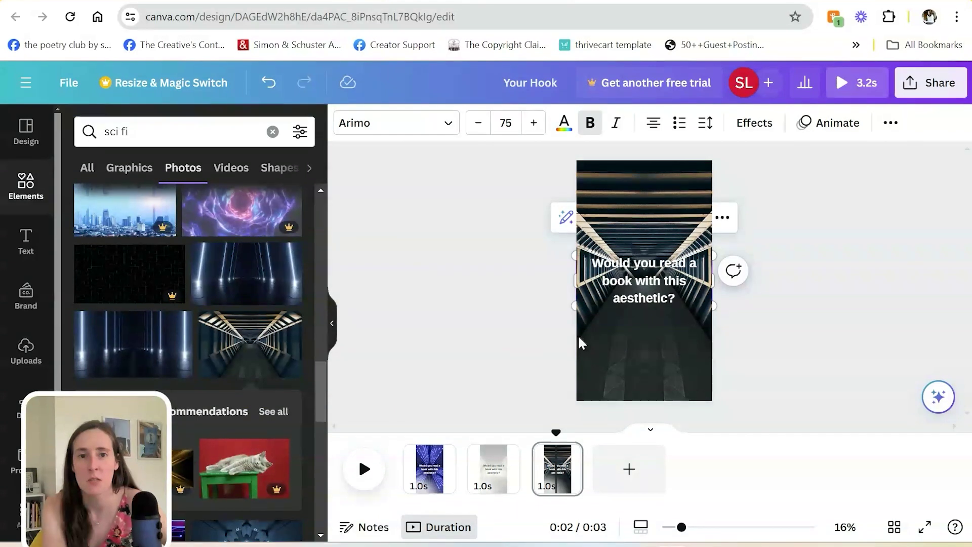
{"action": "left_click", "coordinate": [481, 343]}
{"action": "left_click", "coordinate": [407, 451]}
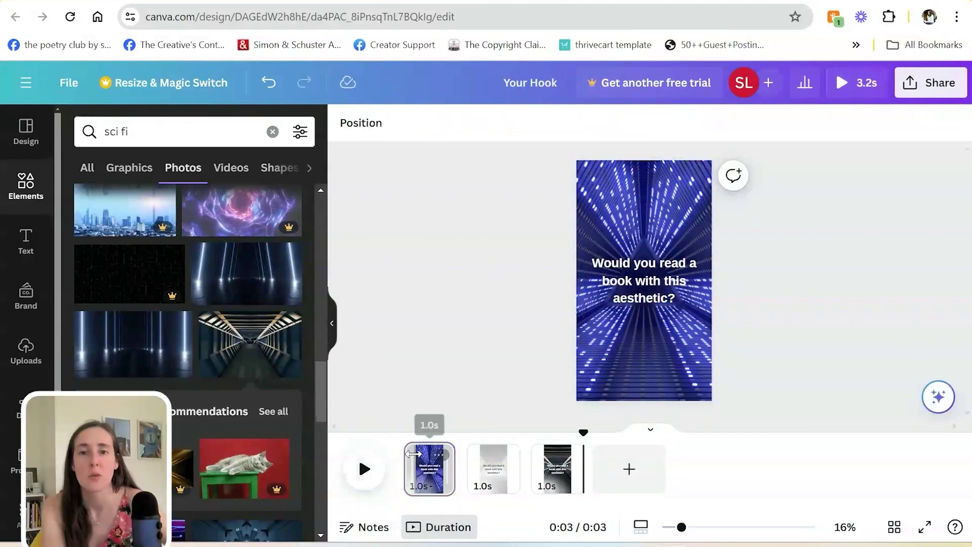
{"action": "left_click", "coordinate": [423, 471]}
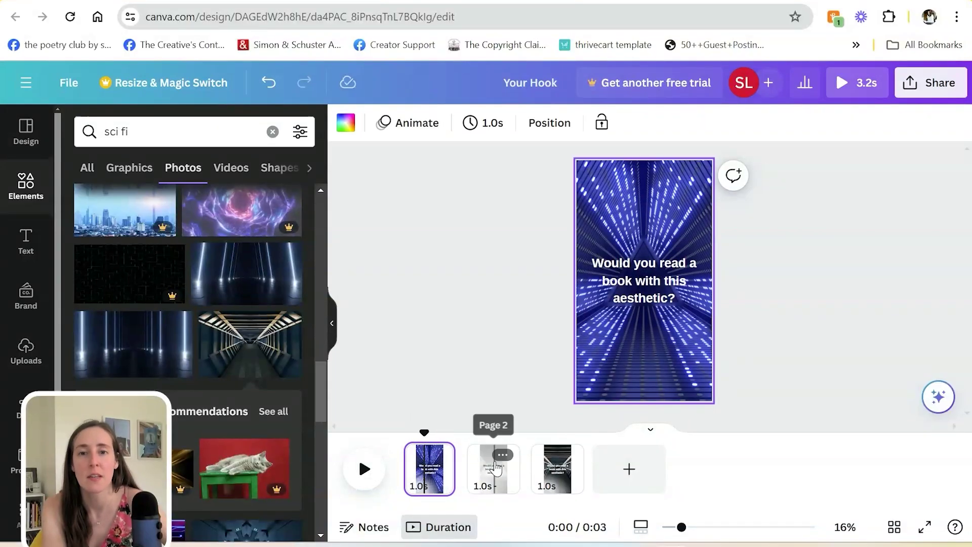
{"action": "left_click", "coordinate": [649, 283]}
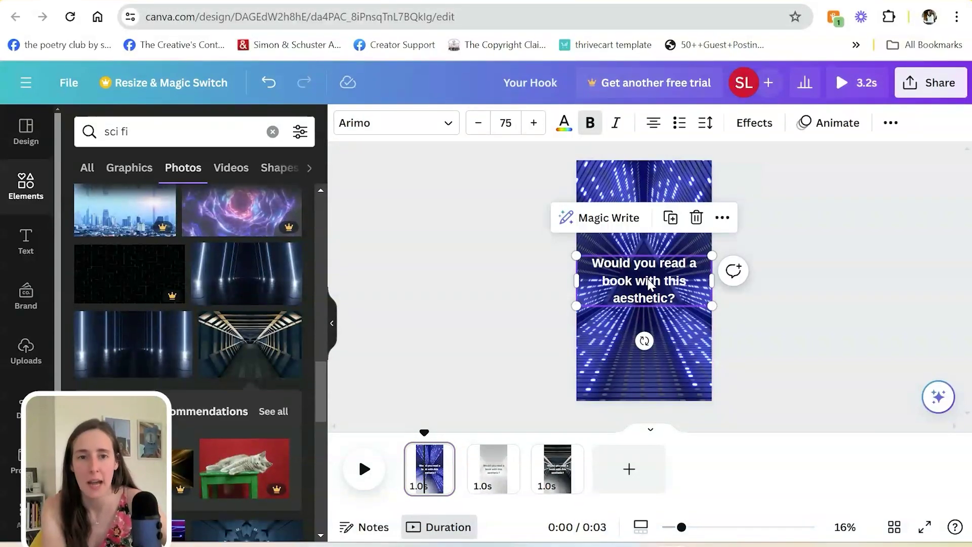
{"action": "left_click", "coordinate": [490, 357]}
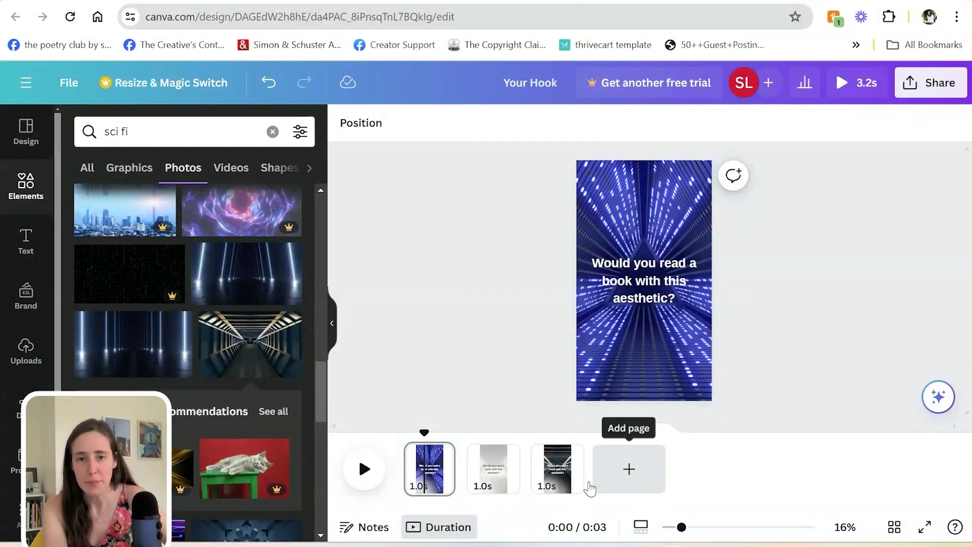
{"action": "right_click", "coordinate": [557, 469]}
Step: Duplicate page 3 as a fourth page and shorten its duration
{"action": "left_click", "coordinate": [623, 271]}
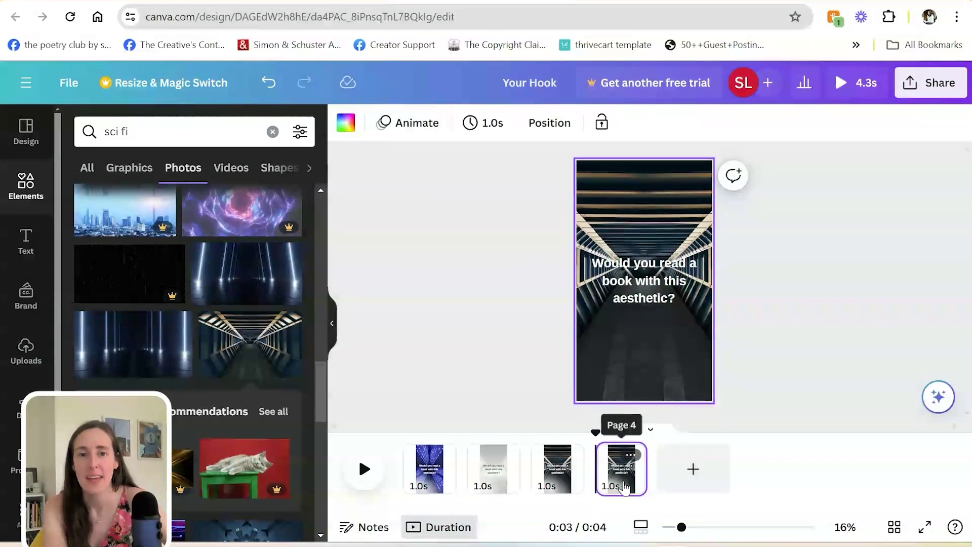
{"action": "mouse_move", "coordinate": [646, 469]}
{"action": "left_mouse_down"}
{"action": "mouse_move", "coordinate": [610, 469]}
{"action": "mouse_move", "coordinate": [647, 469]}
{"action": "left_mouse_up"}
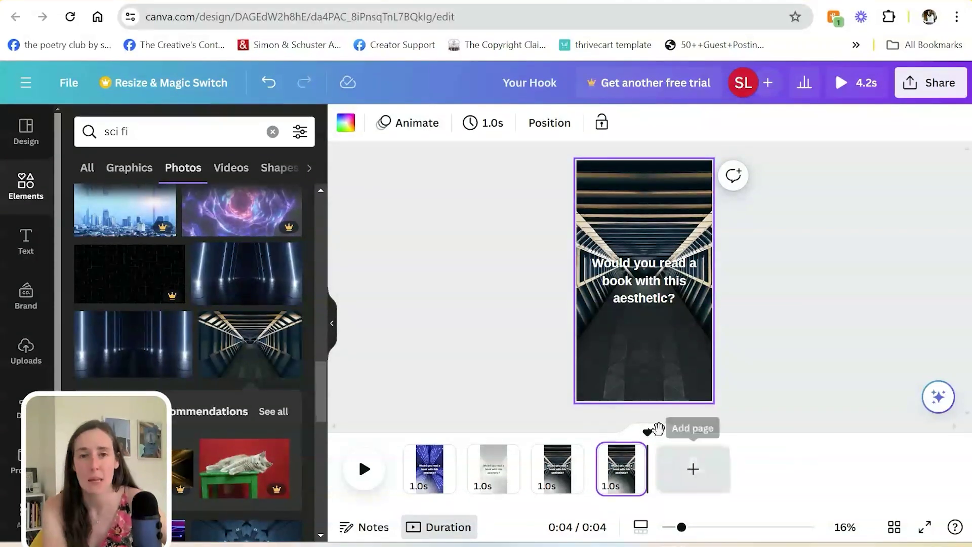
{"action": "left_click", "coordinate": [450, 305]}
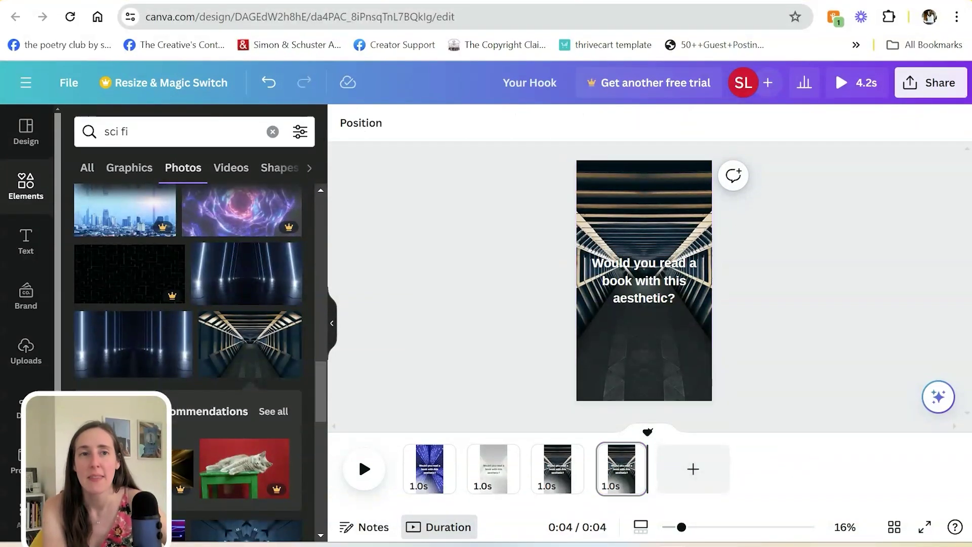
Step: Review the reel's Share > Download settings, then close them
{"action": "left_click", "coordinate": [924, 91]}
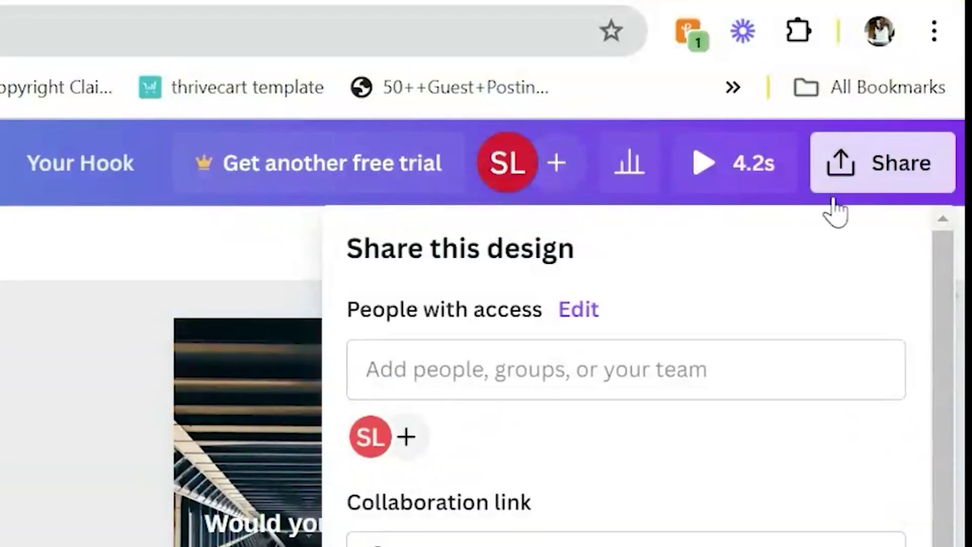
{"action": "scroll", "coordinate": [725, 340], "scroll_direction": "down", "scroll_amount": 5}
{"action": "left_click", "coordinate": [527, 244]}
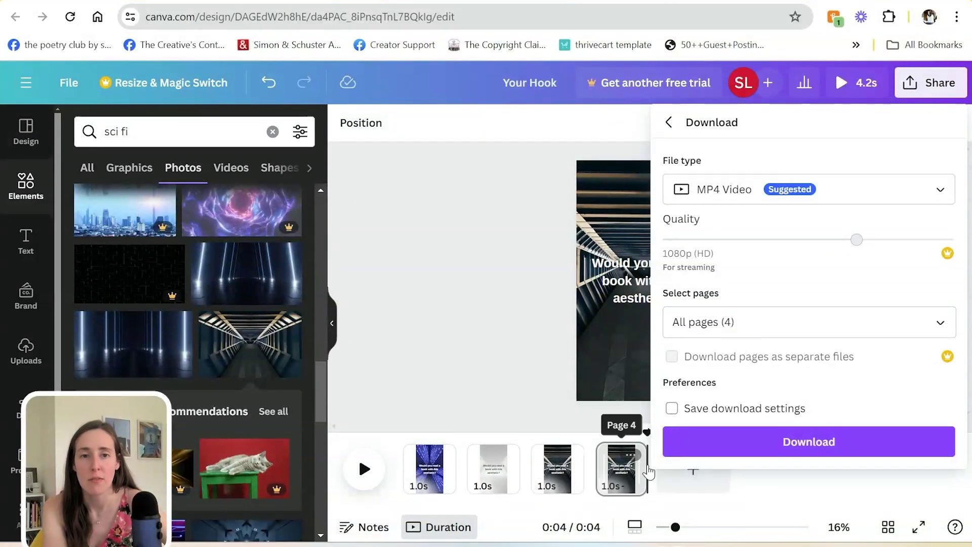
{"action": "left_click", "coordinate": [433, 310]}
Step: Add a blank 10.6-second fifth page and an 8.7-second sixth page
{"action": "left_click", "coordinate": [693, 471]}
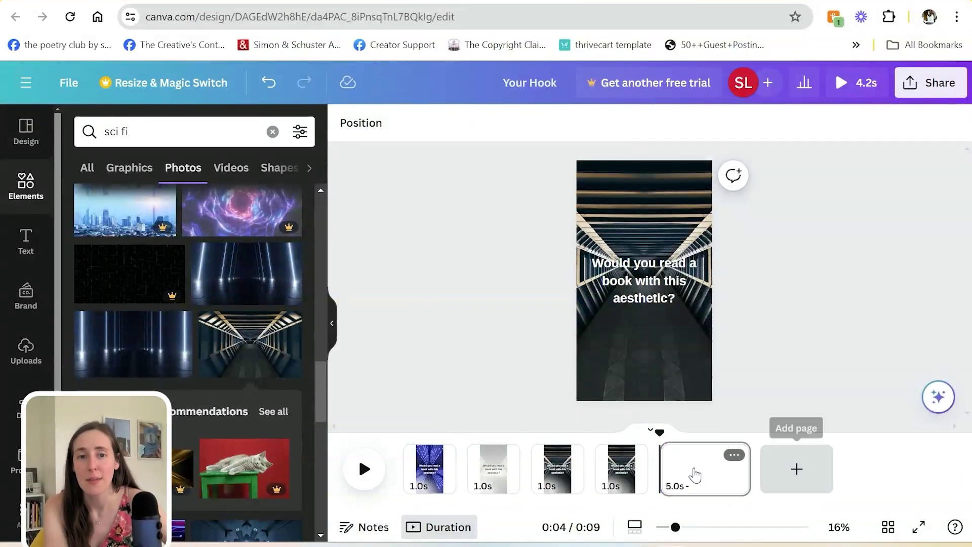
{"action": "left_click", "coordinate": [694, 473]}
{"action": "left_click_drag", "start_coordinate": [750, 468], "coordinate": [855, 469]}
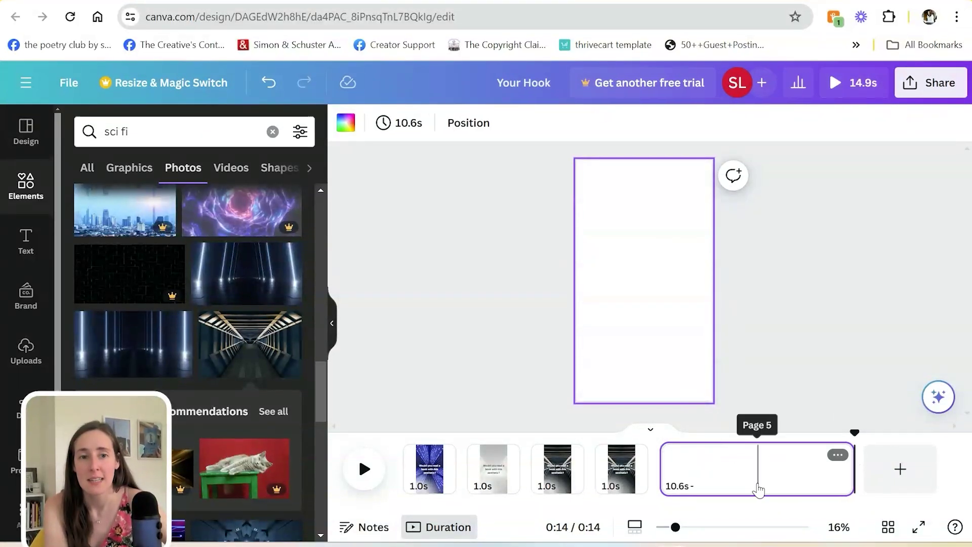
{"action": "left_click", "coordinate": [887, 486]}
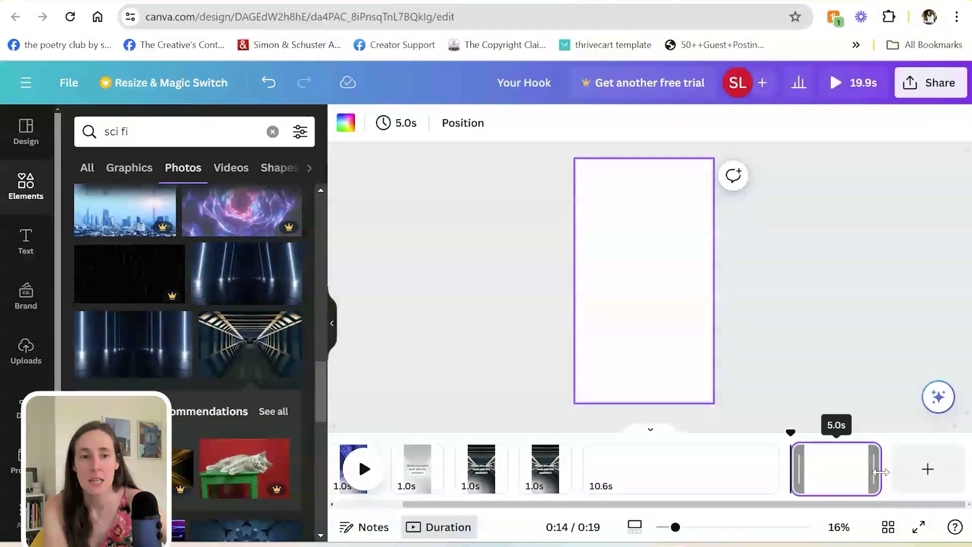
{"action": "left_click_drag", "start_coordinate": [880, 472], "coordinate": [899, 468]}
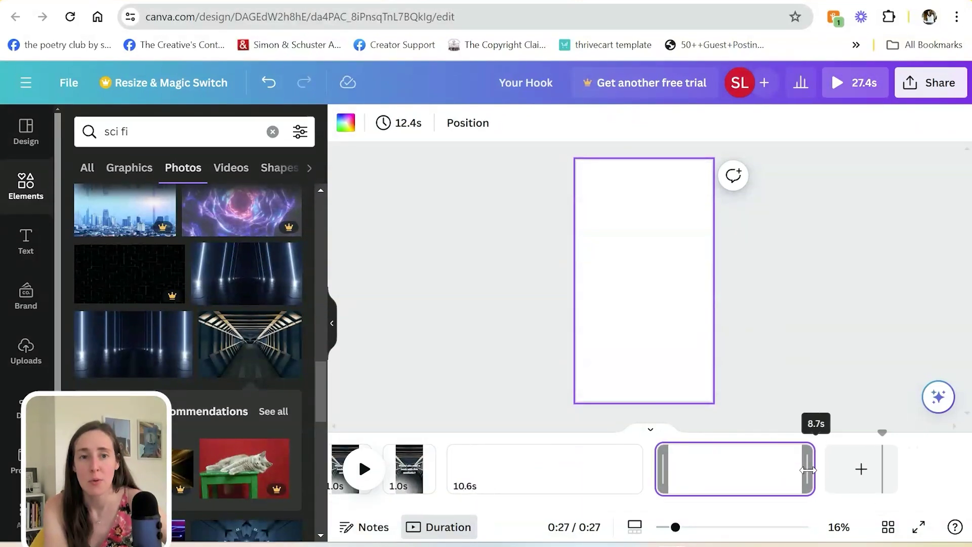
{"action": "left_click_drag", "start_coordinate": [808, 470], "coordinate": [808, 470]}
Step: In the download settings, select only page 5 for download, then close
{"action": "left_click", "coordinate": [596, 468]}
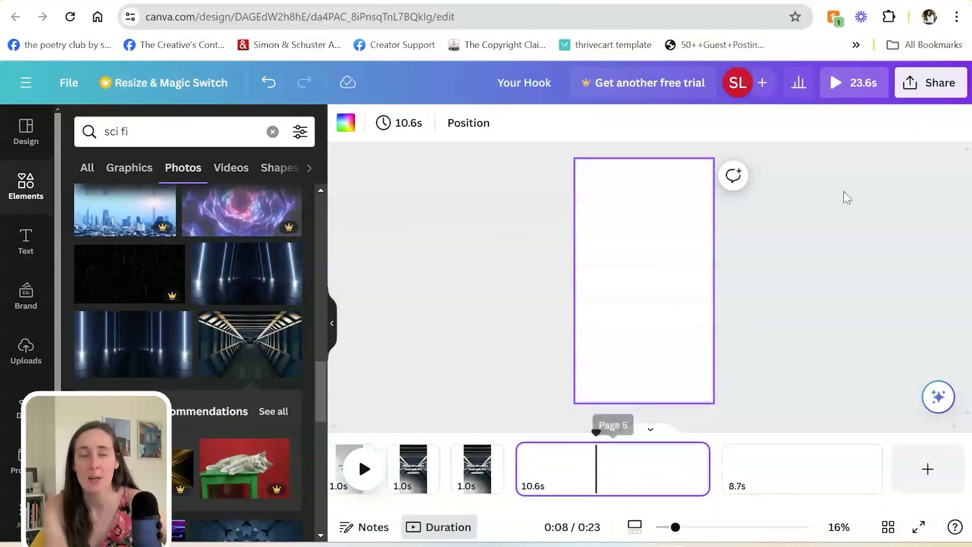
{"action": "left_click", "coordinate": [931, 83]}
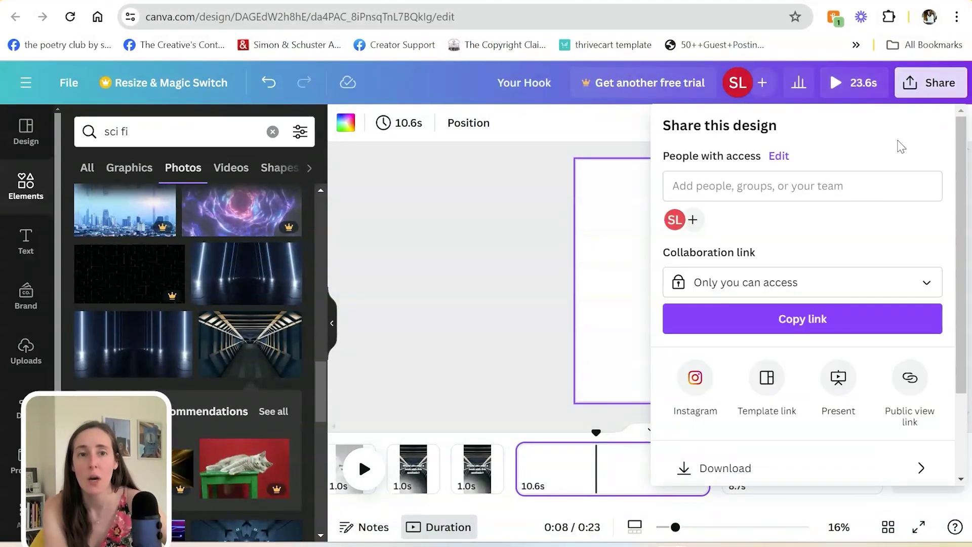
{"action": "left_click", "coordinate": [740, 461]}
{"action": "left_click", "coordinate": [765, 320]}
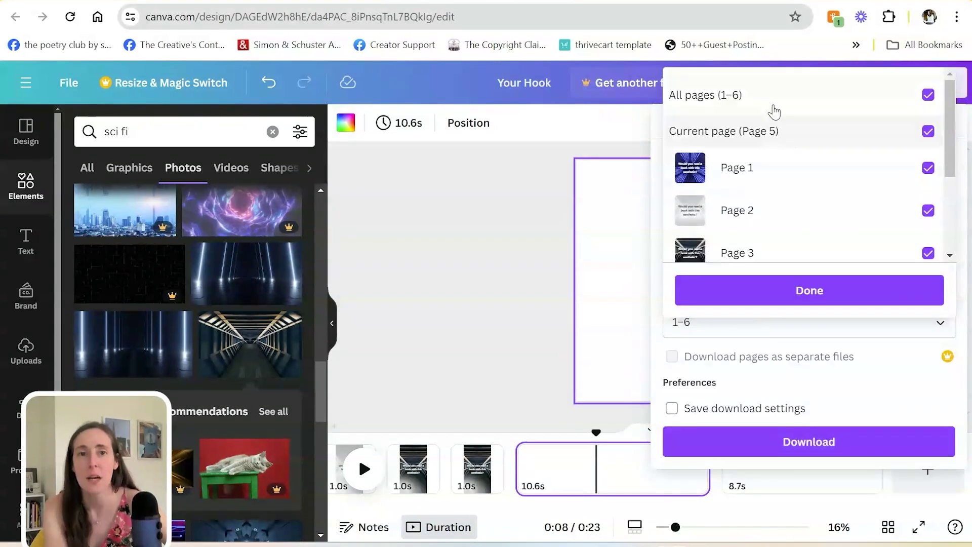
{"action": "left_click", "coordinate": [772, 99]}
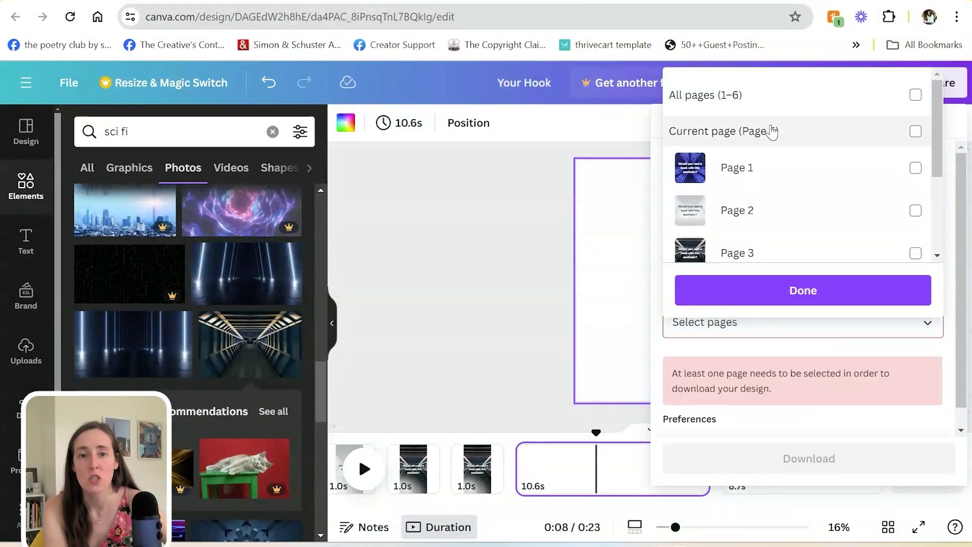
{"action": "scroll", "coordinate": [771, 152], "scroll_direction": "down", "scroll_amount": 3}
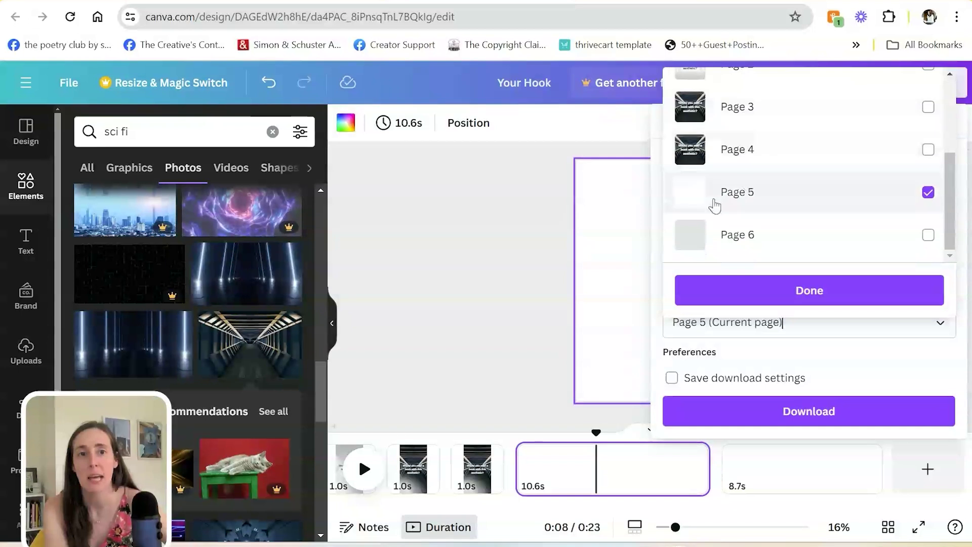
{"action": "left_click", "coordinate": [851, 283]}
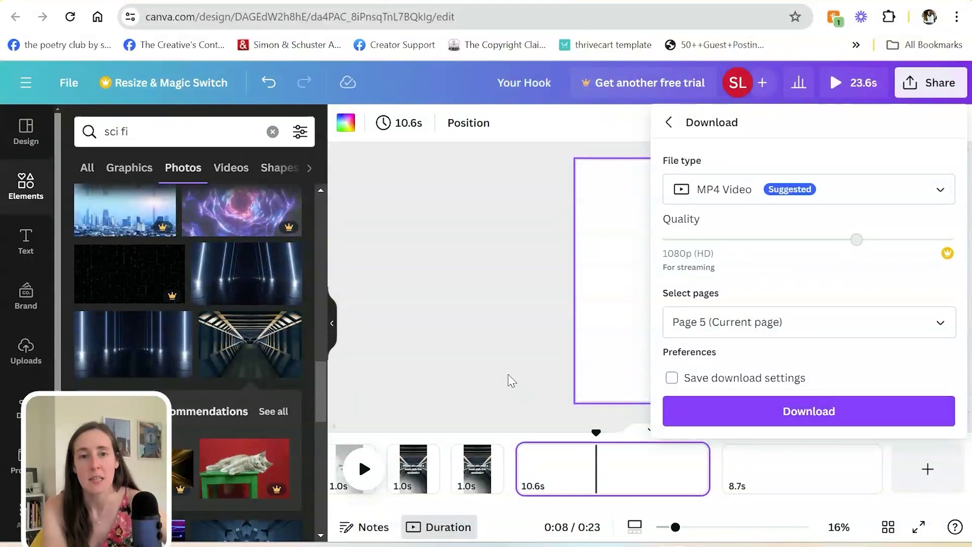
{"action": "left_click", "coordinate": [457, 343]}
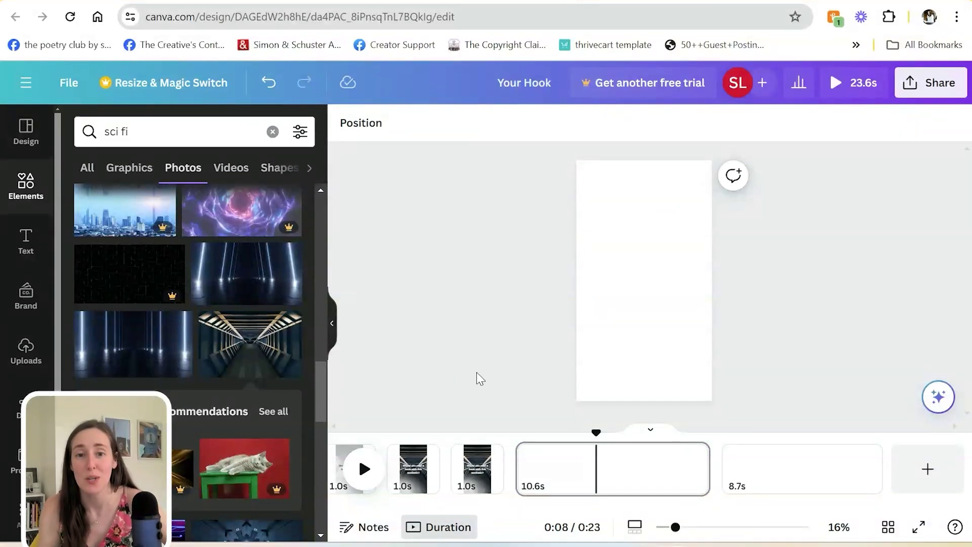
Step: Delete the 10.6-second and 8.7-second blank pages from the timeline
{"action": "left_click_drag", "start_coordinate": [531, 505], "coordinate": [416, 504]}
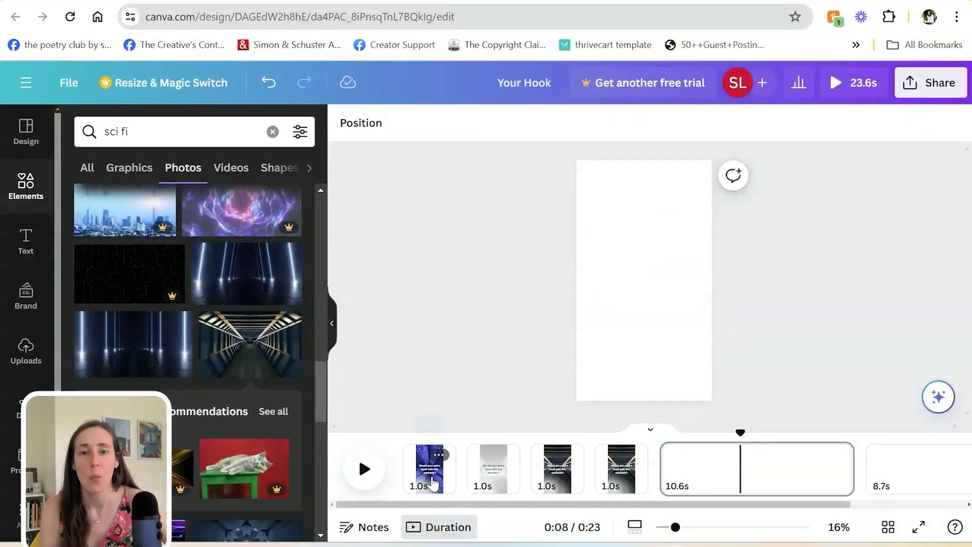
{"action": "left_click", "coordinate": [707, 478]}
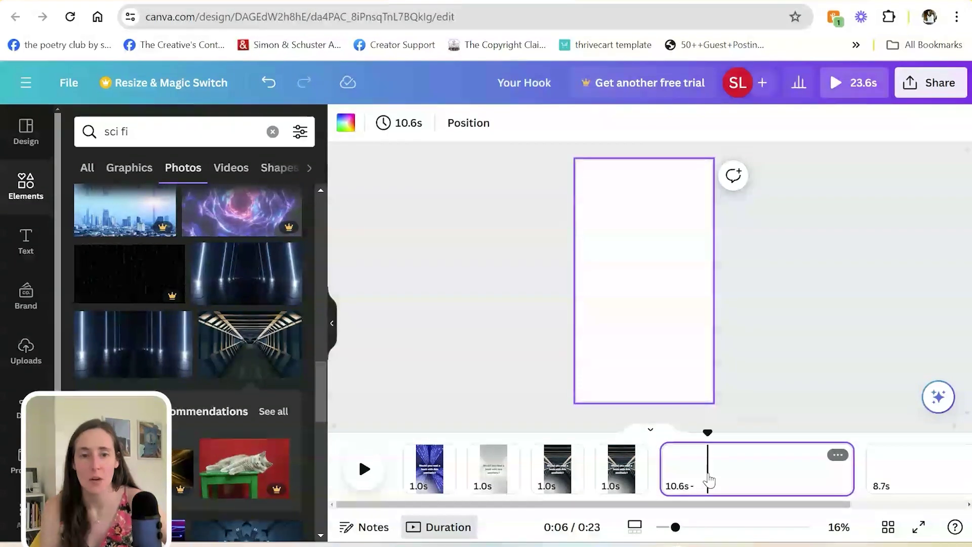
{"action": "key", "text": "Delete"}
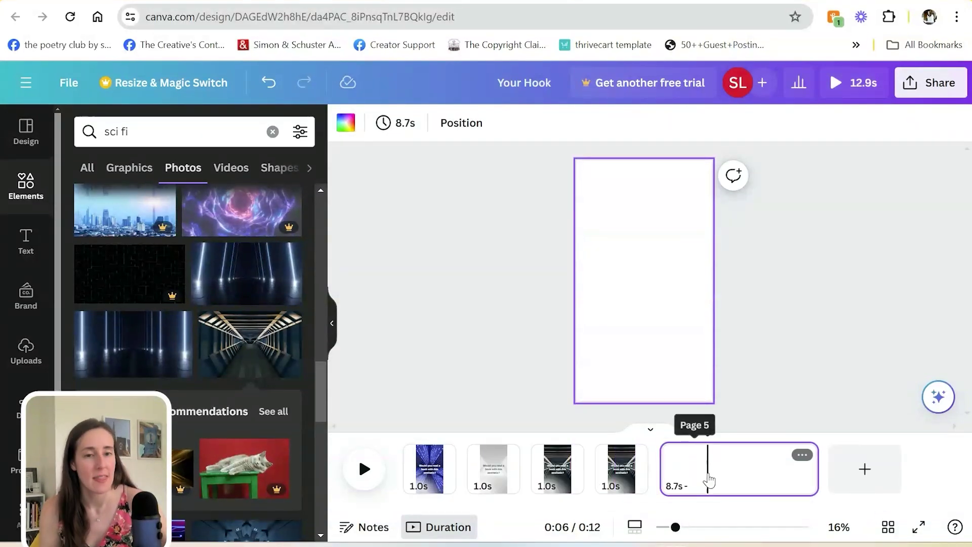
{"action": "key", "text": "Delete"}
Step: Preview the reel from the start and check page 3's 1.0-second timing
{"action": "left_click", "coordinate": [365, 476]}
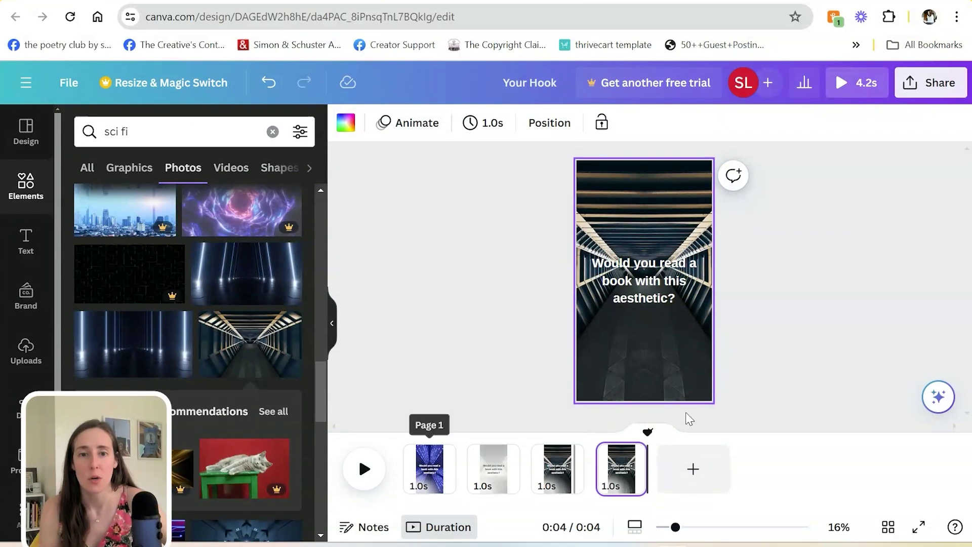
{"action": "left_click", "coordinate": [408, 461]}
{"action": "left_click", "coordinate": [365, 469]}
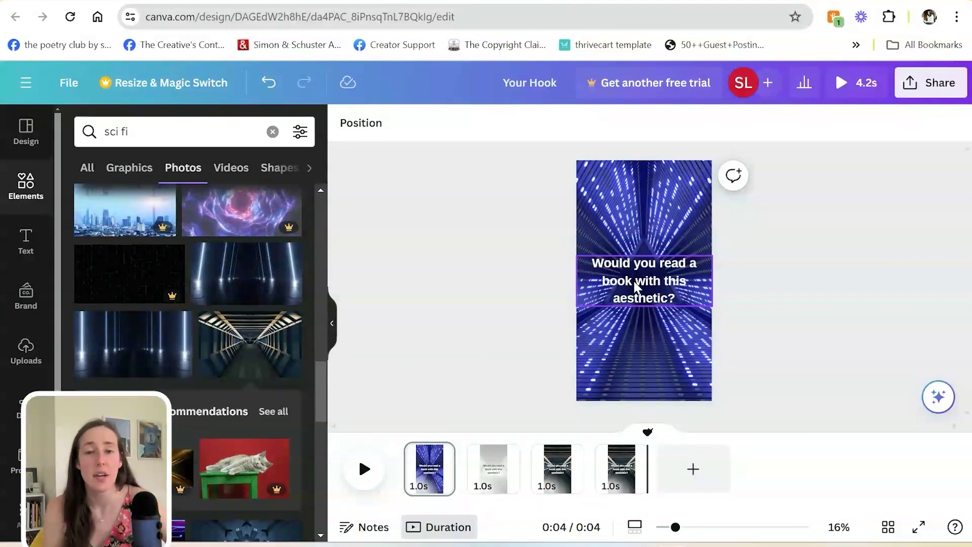
{"action": "left_click", "coordinate": [548, 486]}
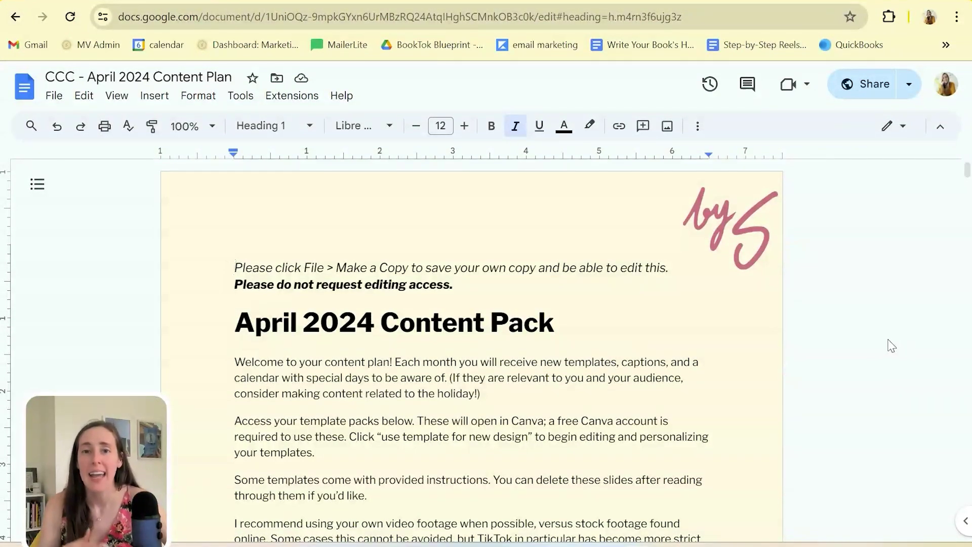
{"action": "scroll", "coordinate": [881, 344], "scroll_direction": "down", "scroll_amount": 3}
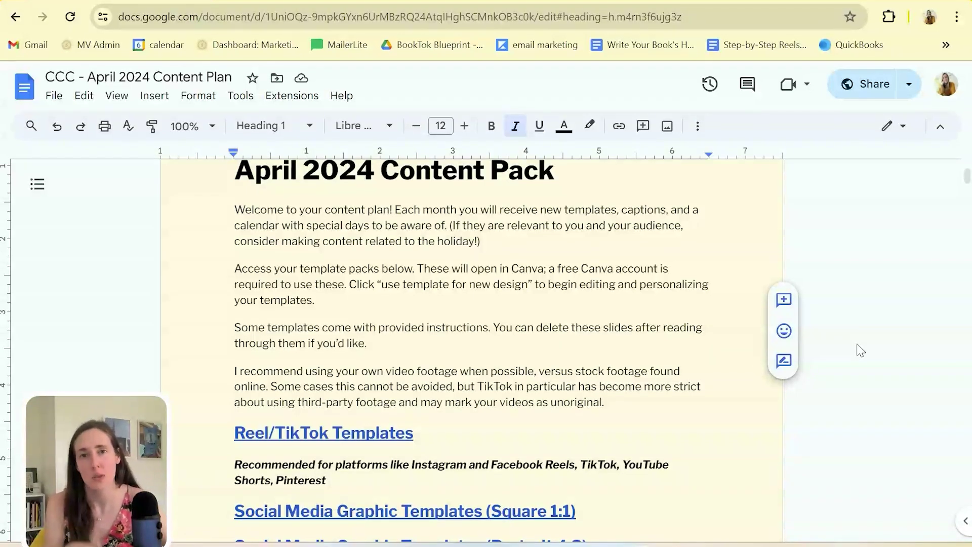
{"action": "scroll", "coordinate": [396, 353], "scroll_direction": "down", "scroll_amount": 3}
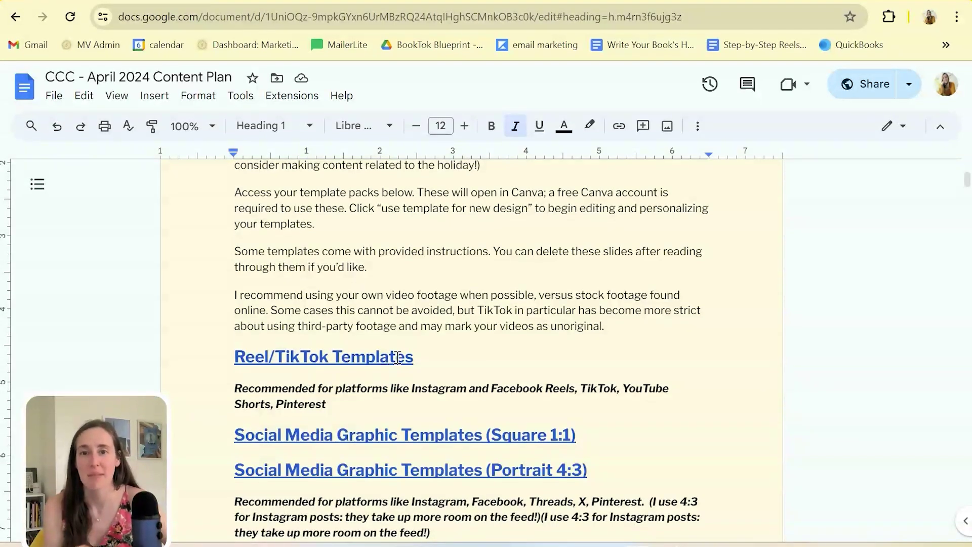
{"action": "scroll", "coordinate": [398, 356], "scroll_direction": "down", "scroll_amount": 6}
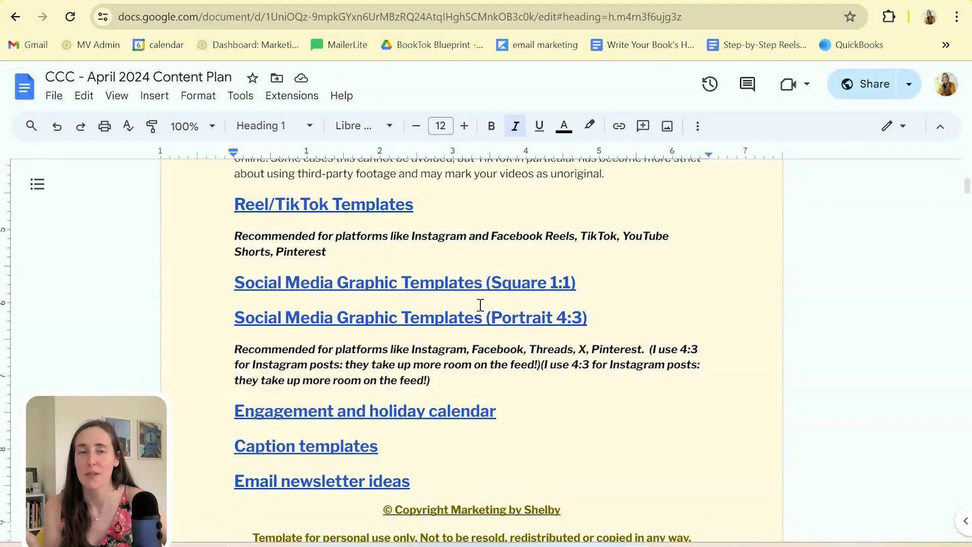
{"action": "scroll", "coordinate": [481, 309], "scroll_direction": "down", "scroll_amount": 6}
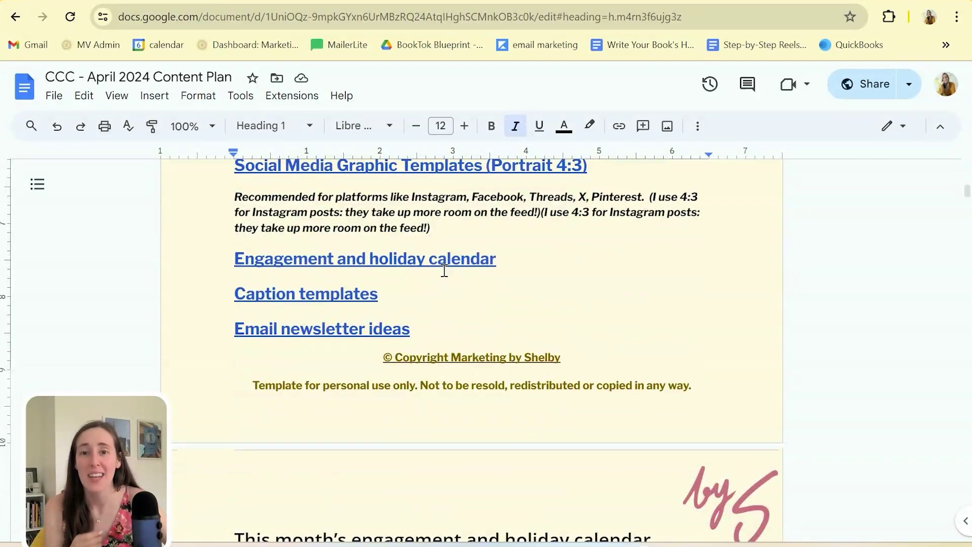
{"action": "scroll", "coordinate": [444, 271], "scroll_direction": "down", "scroll_amount": 18}
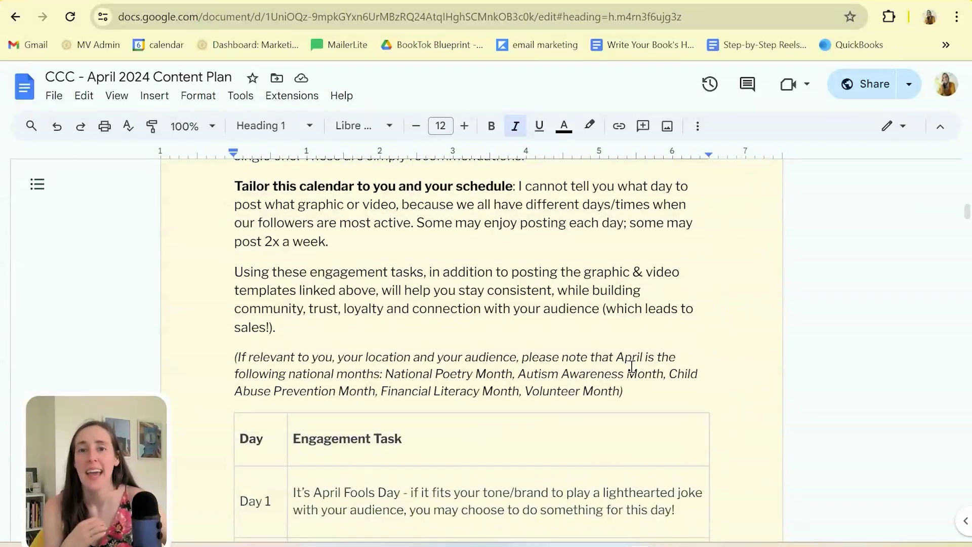
{"action": "scroll", "coordinate": [629, 368], "scroll_direction": "up", "scroll_amount": 18}
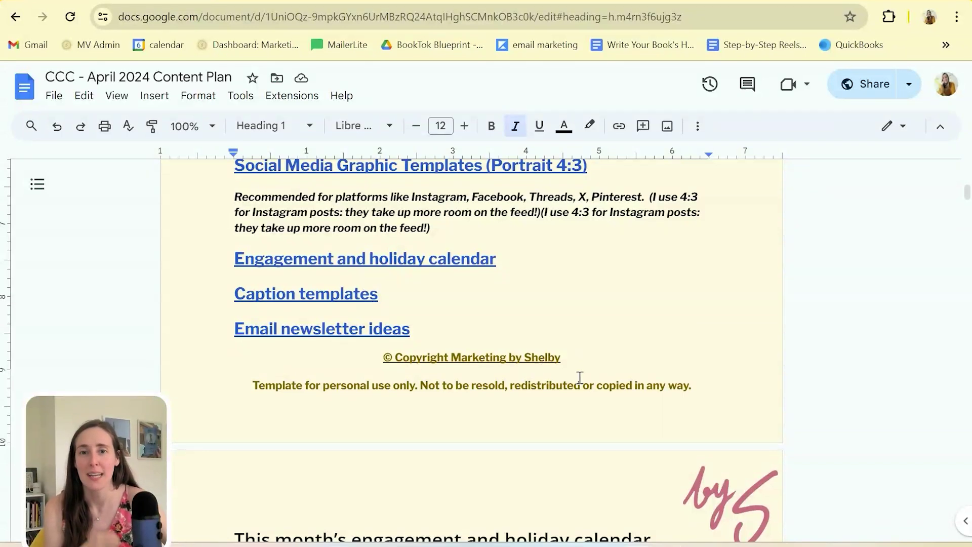
{"action": "scroll", "coordinate": [579, 378], "scroll_direction": "up", "scroll_amount": 20}
{"action": "scroll", "coordinate": [378, 404], "scroll_direction": "down", "scroll_amount": 12}
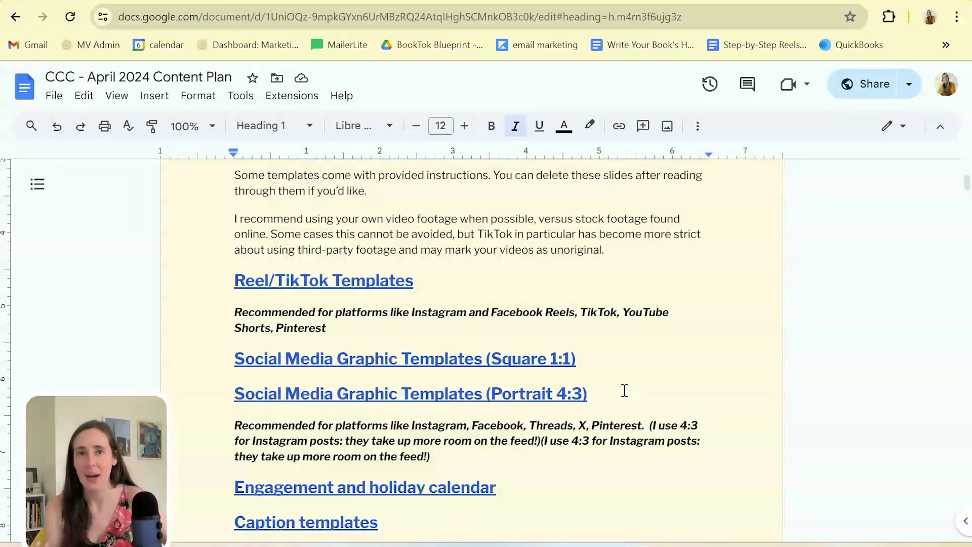
{"action": "scroll", "coordinate": [614, 382], "scroll_direction": "up", "scroll_amount": 2}
{"action": "scroll", "coordinate": [620, 380], "scroll_direction": "up", "scroll_amount": 5}
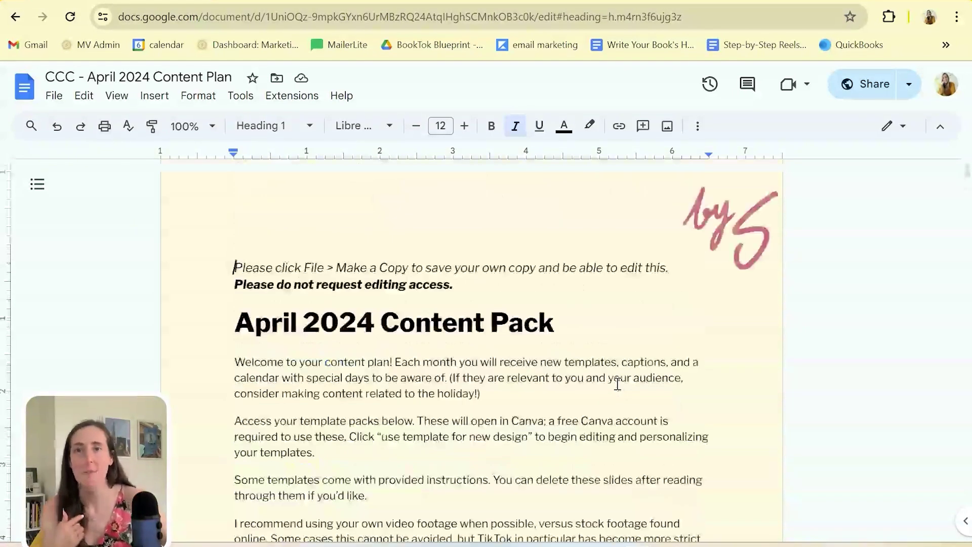